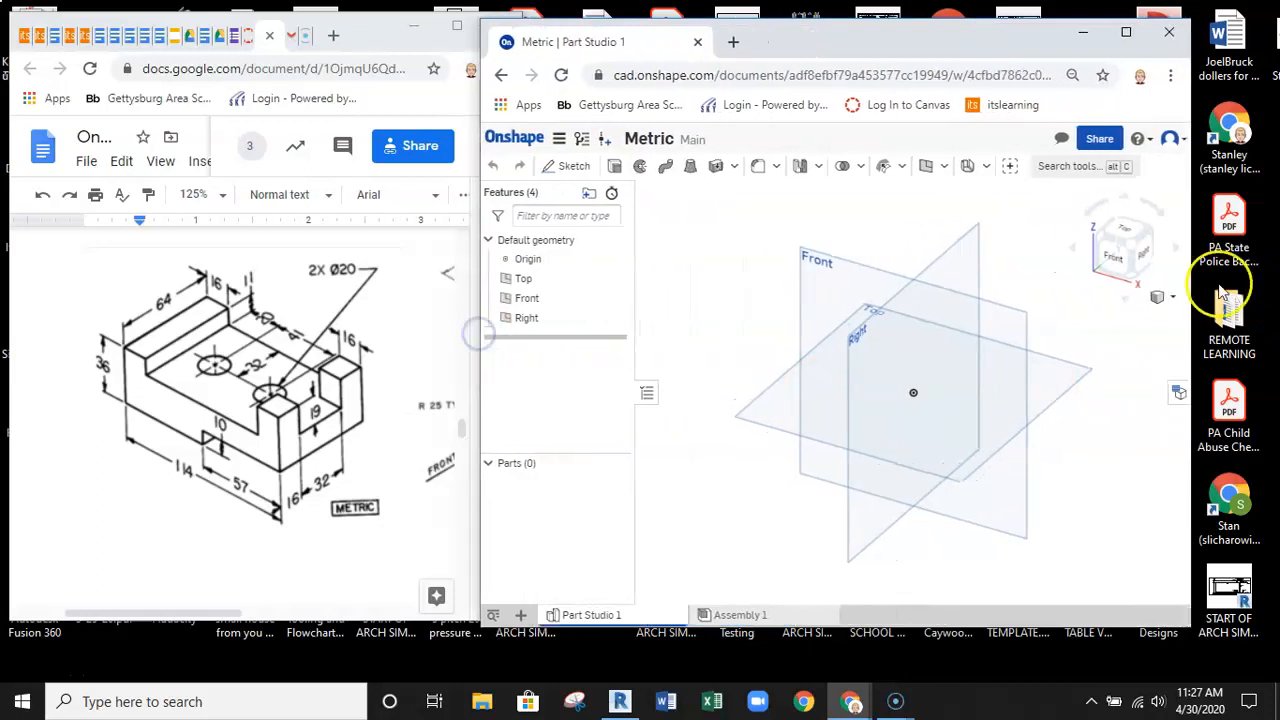
Step: Widen the modelling window and reopen the most recent Metric document from the document list
drag(1196, 280, 1256, 280)
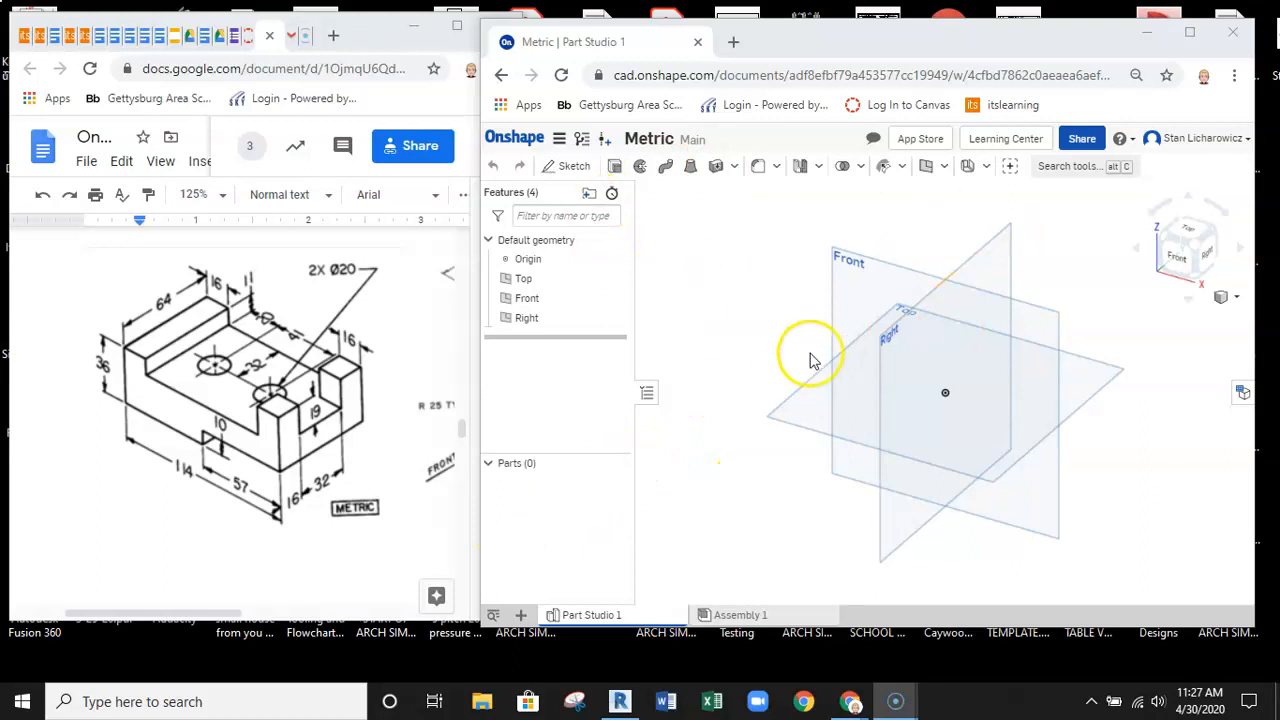
click(518, 140)
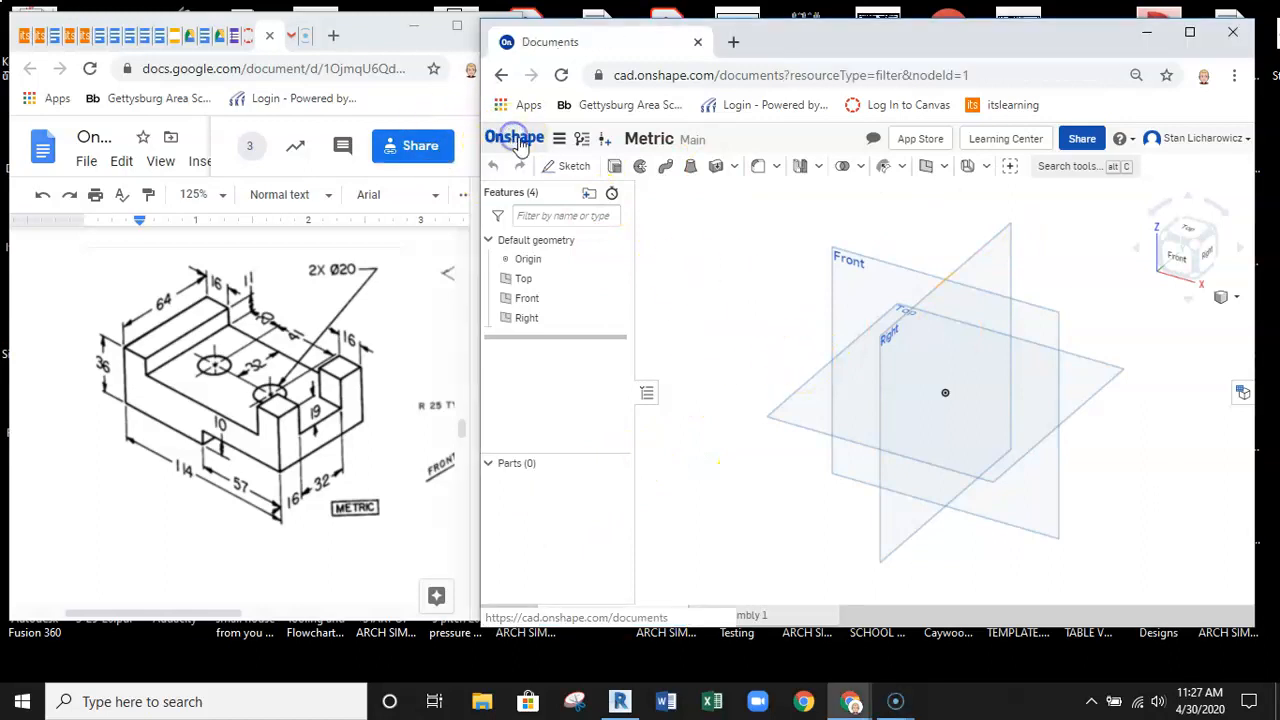
click(700, 460)
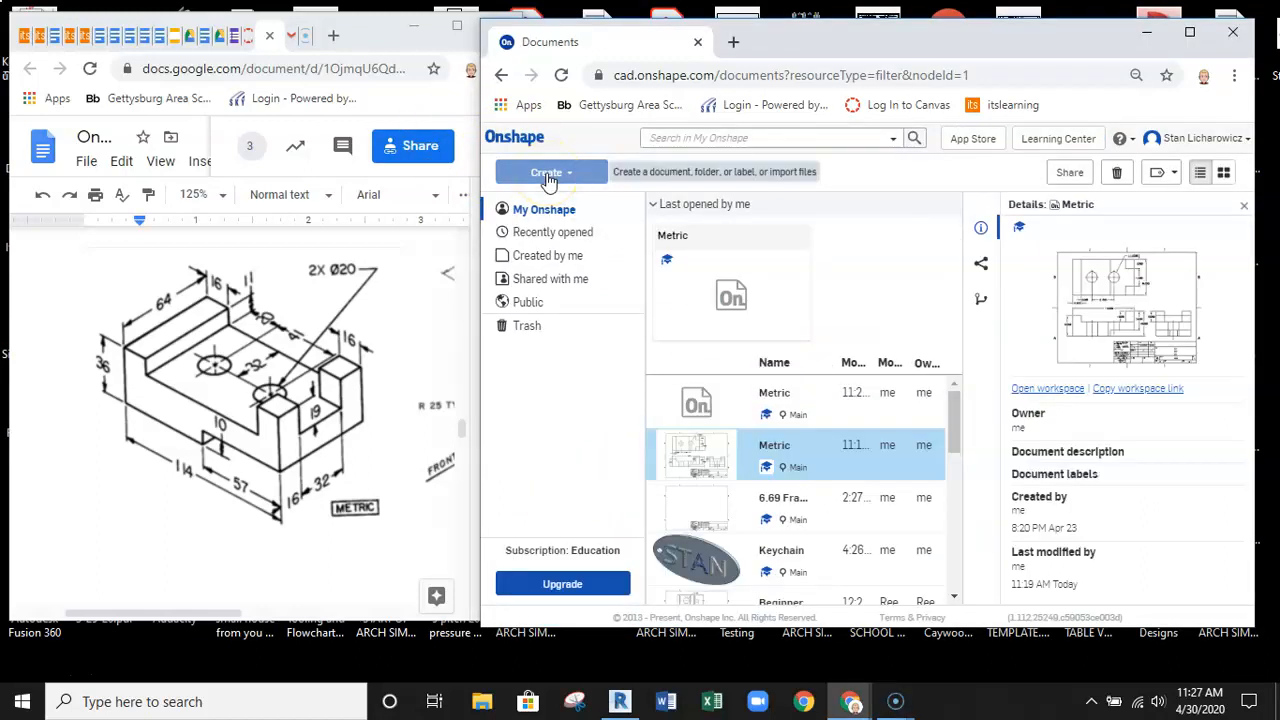
click(776, 415)
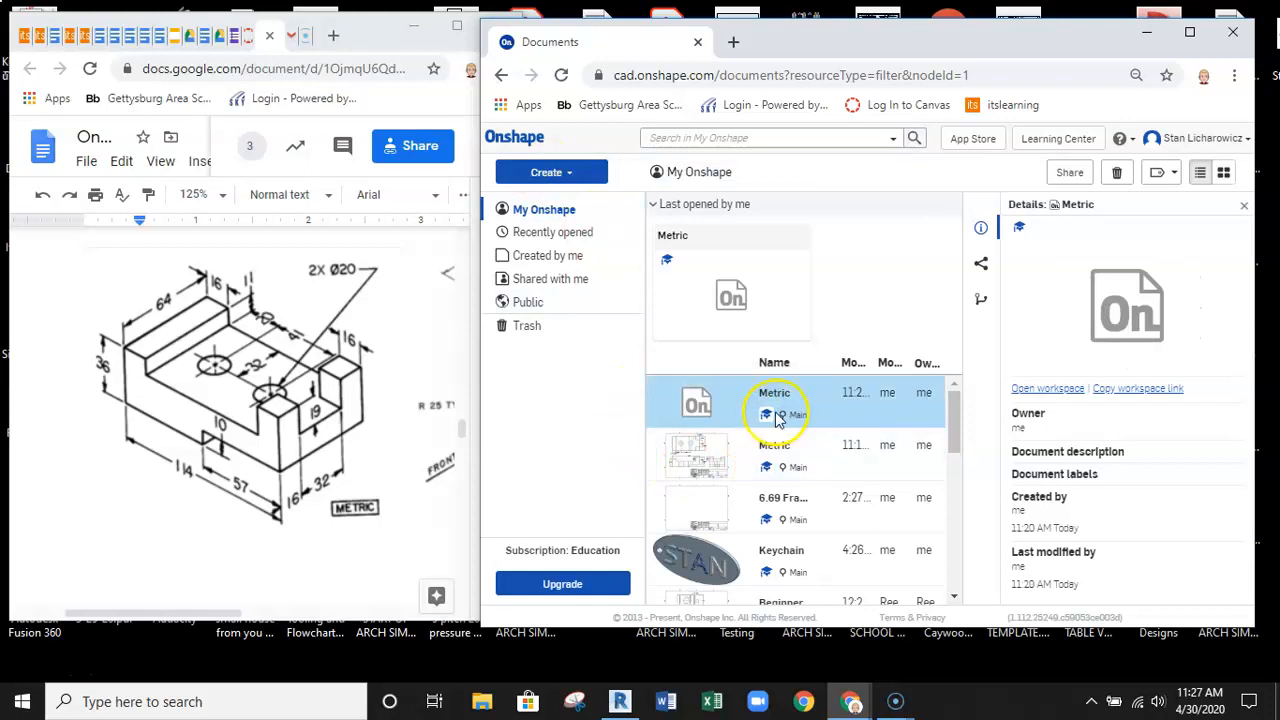
click(787, 394)
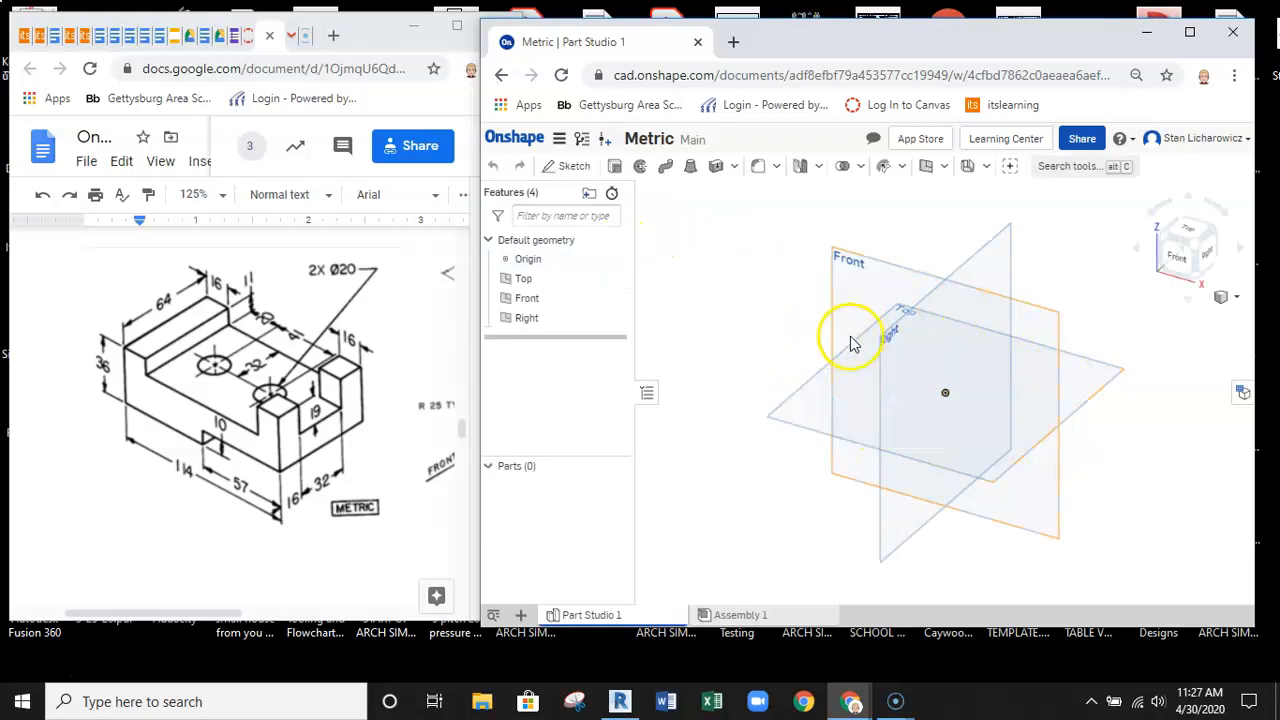
Step: Set the workspace's default length unit to Millimeter
scroll(850, 343, up, 3)
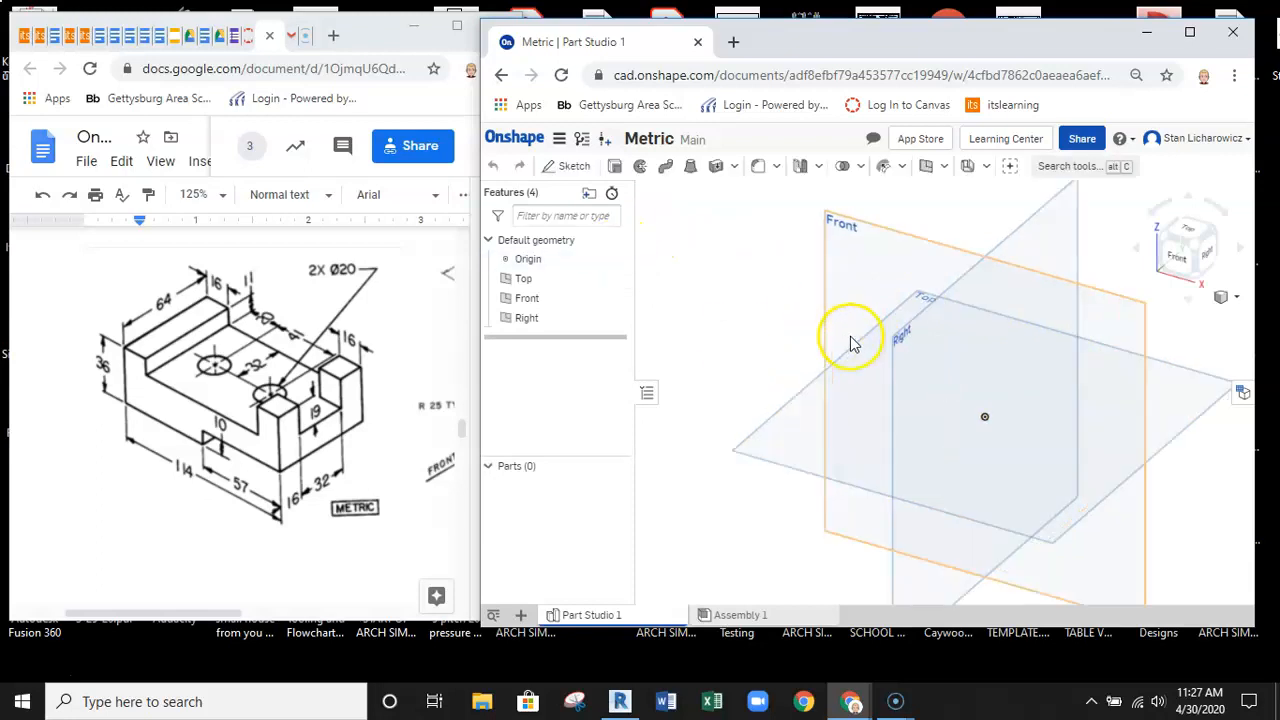
click(561, 141)
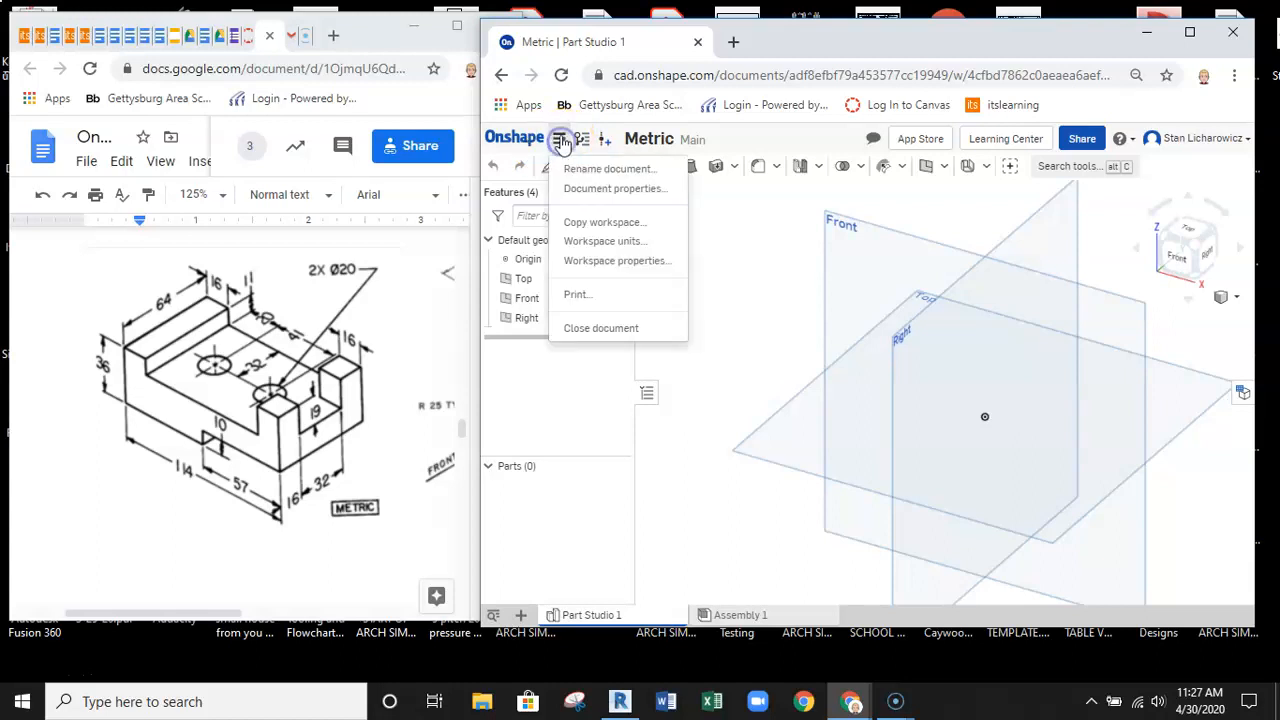
click(590, 242)
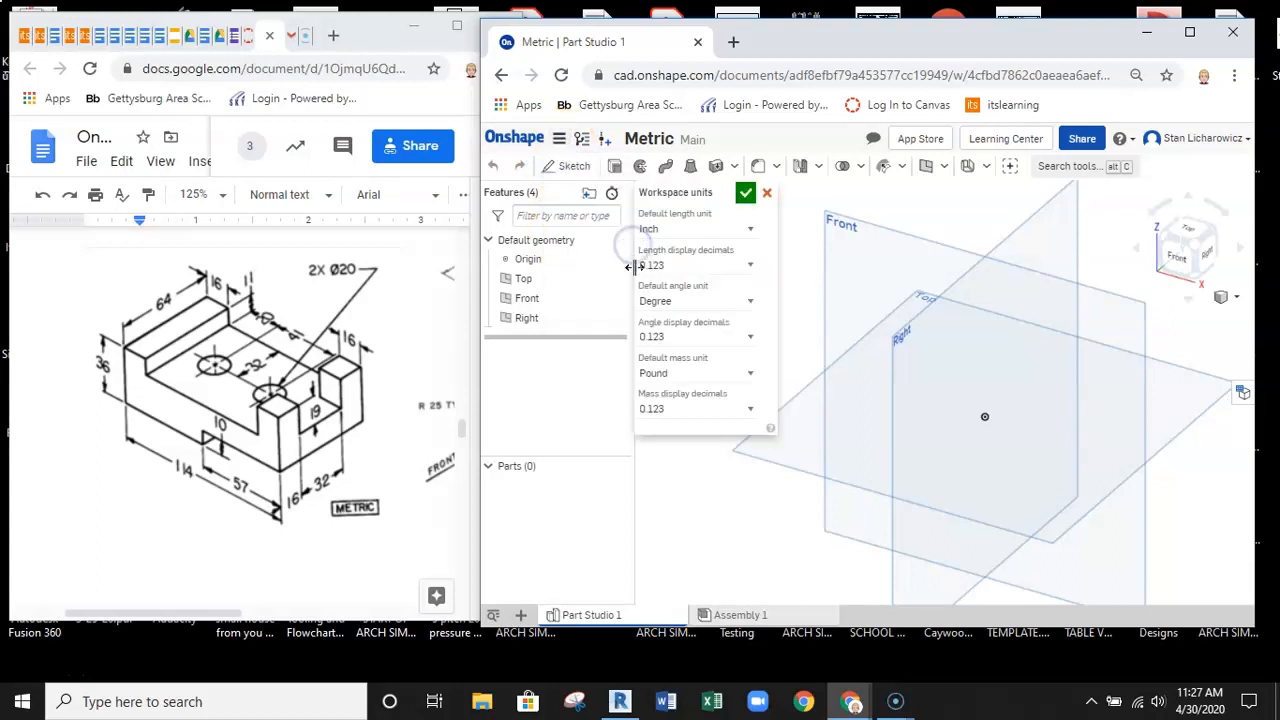
click(754, 230)
click(750, 228)
click(750, 228)
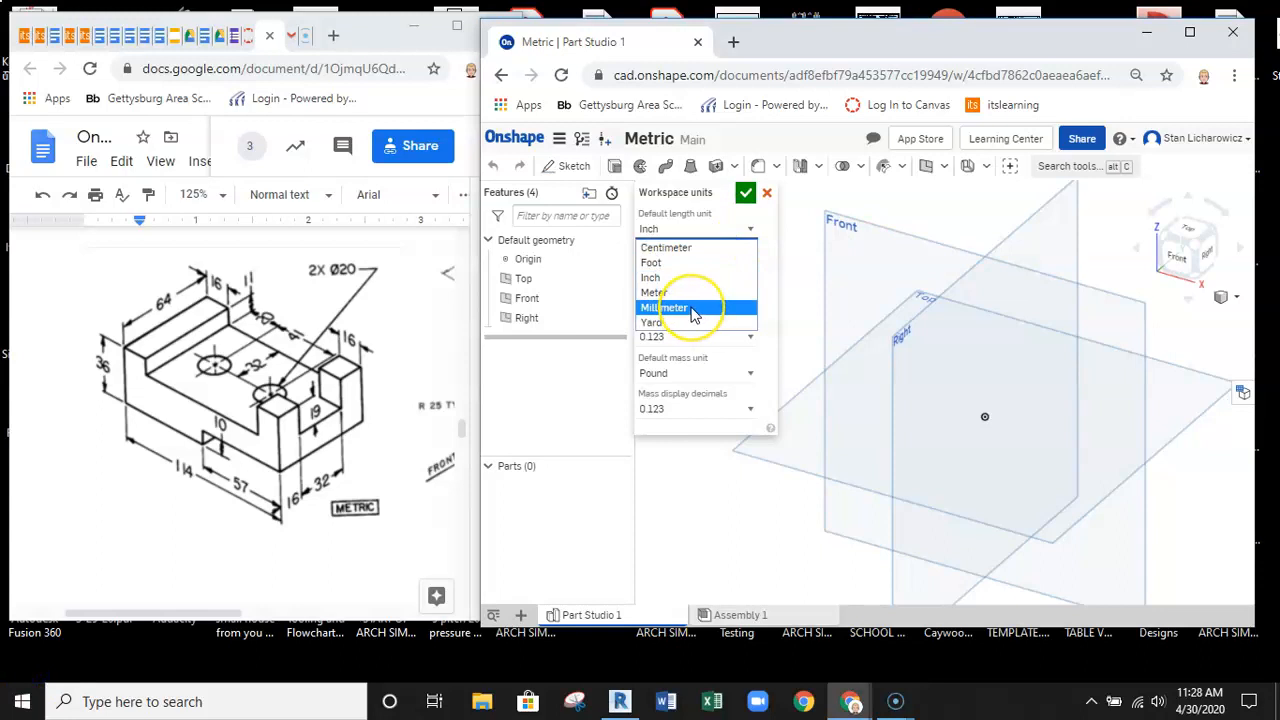
click(693, 312)
click(703, 231)
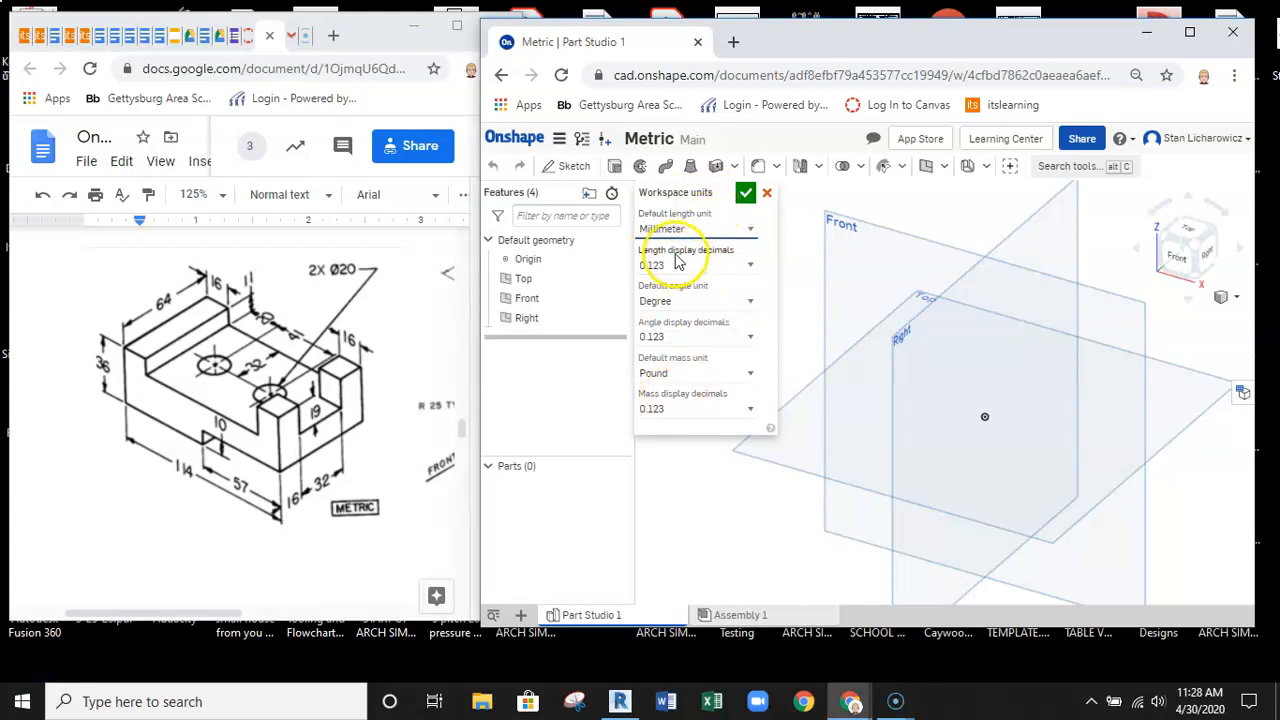
click(746, 193)
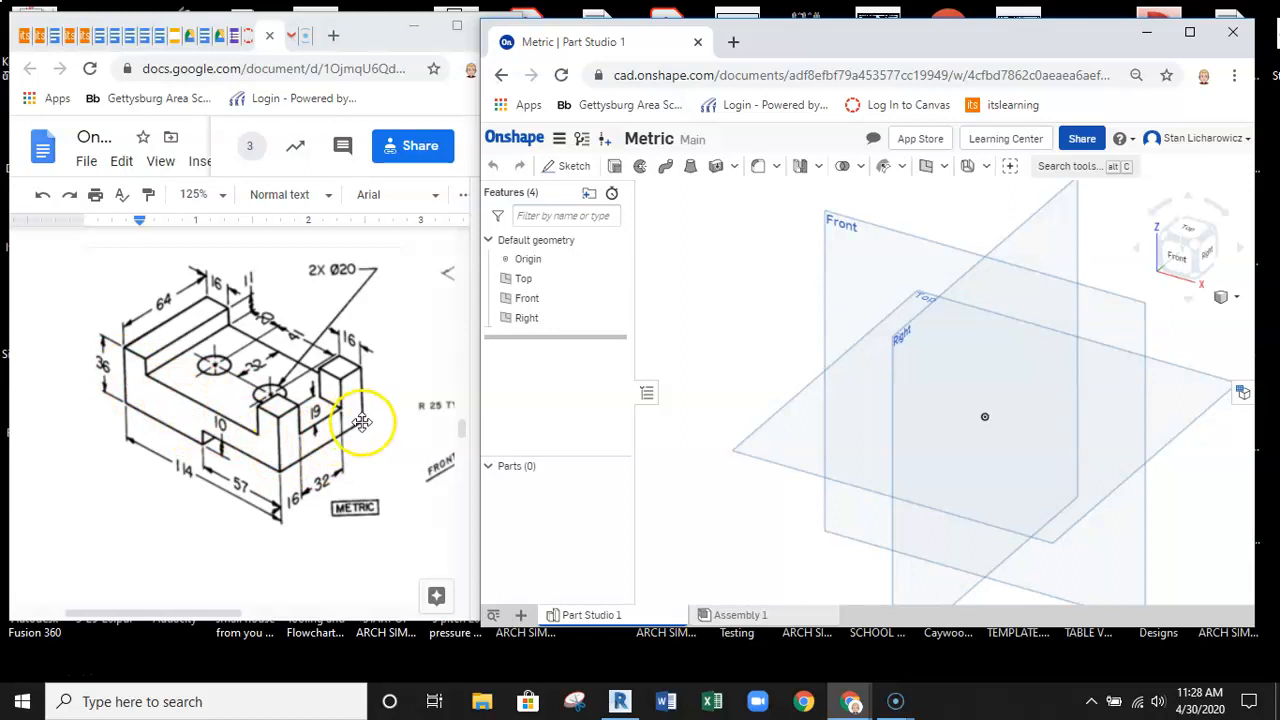
Step: Create a sketch on the Front plane with a horizontal line about 40 mm long starting at the origin, and accept it
click(579, 170)
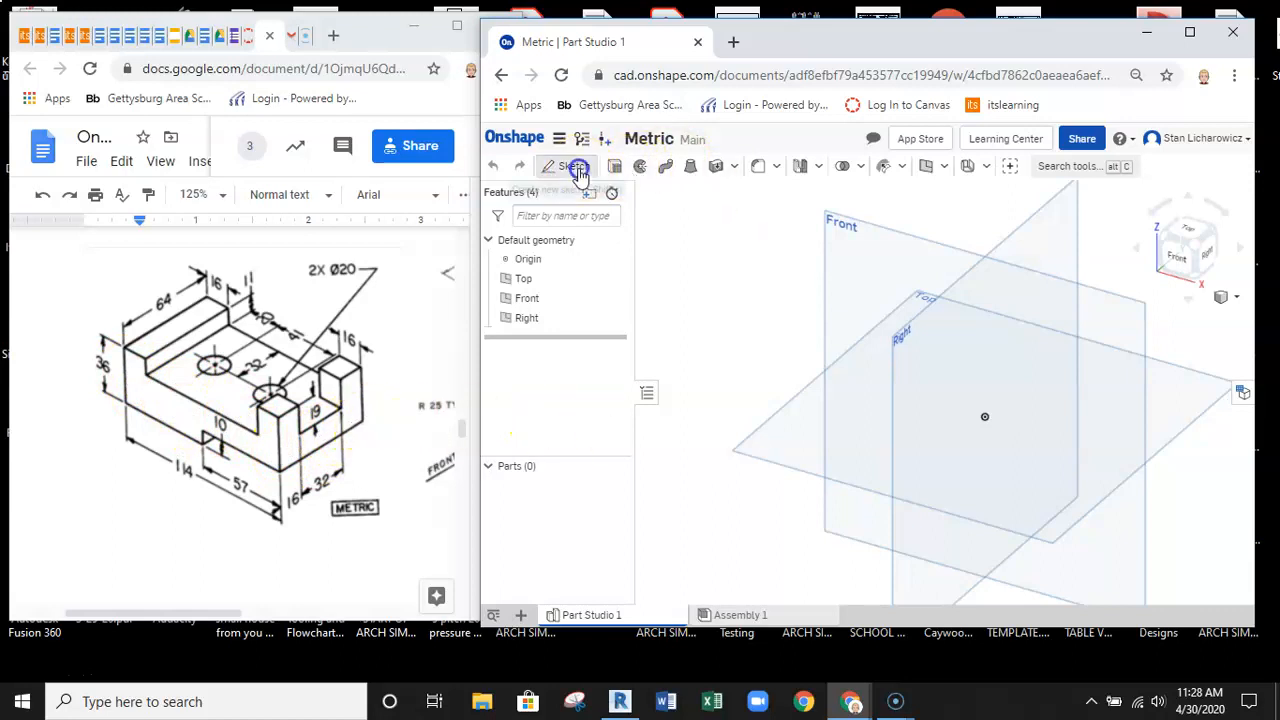
click(923, 251)
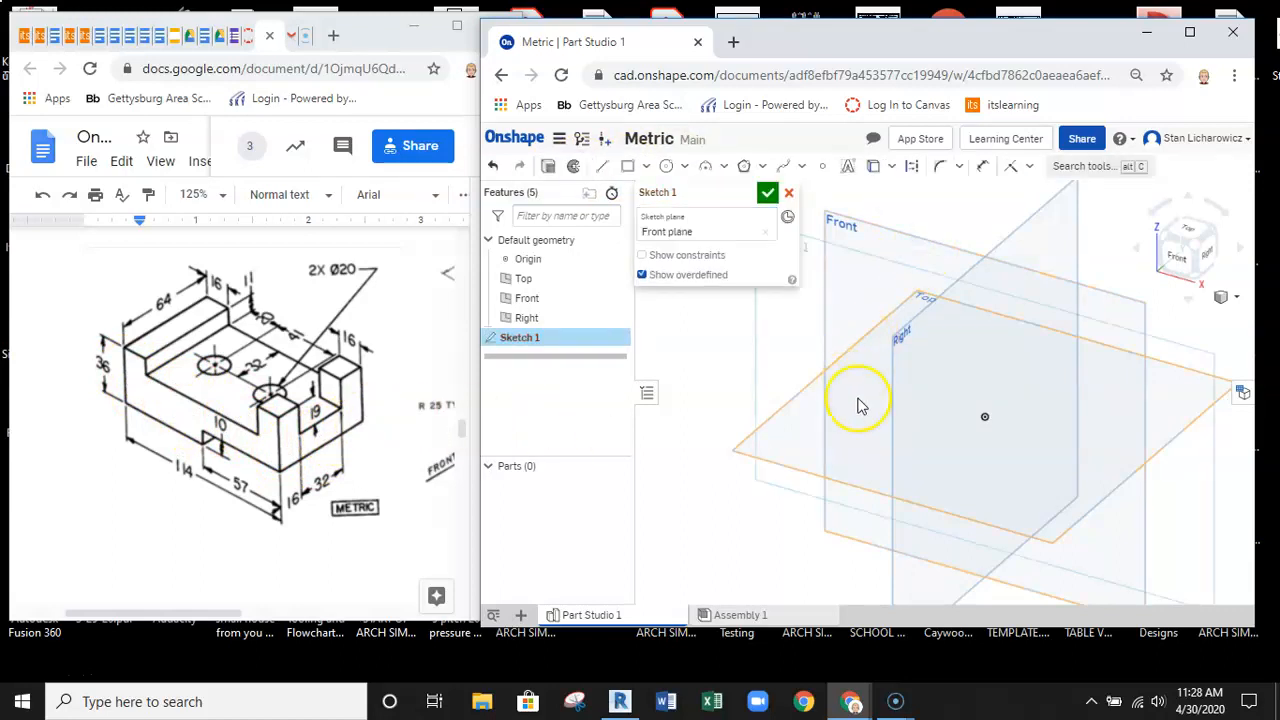
click(1188, 258)
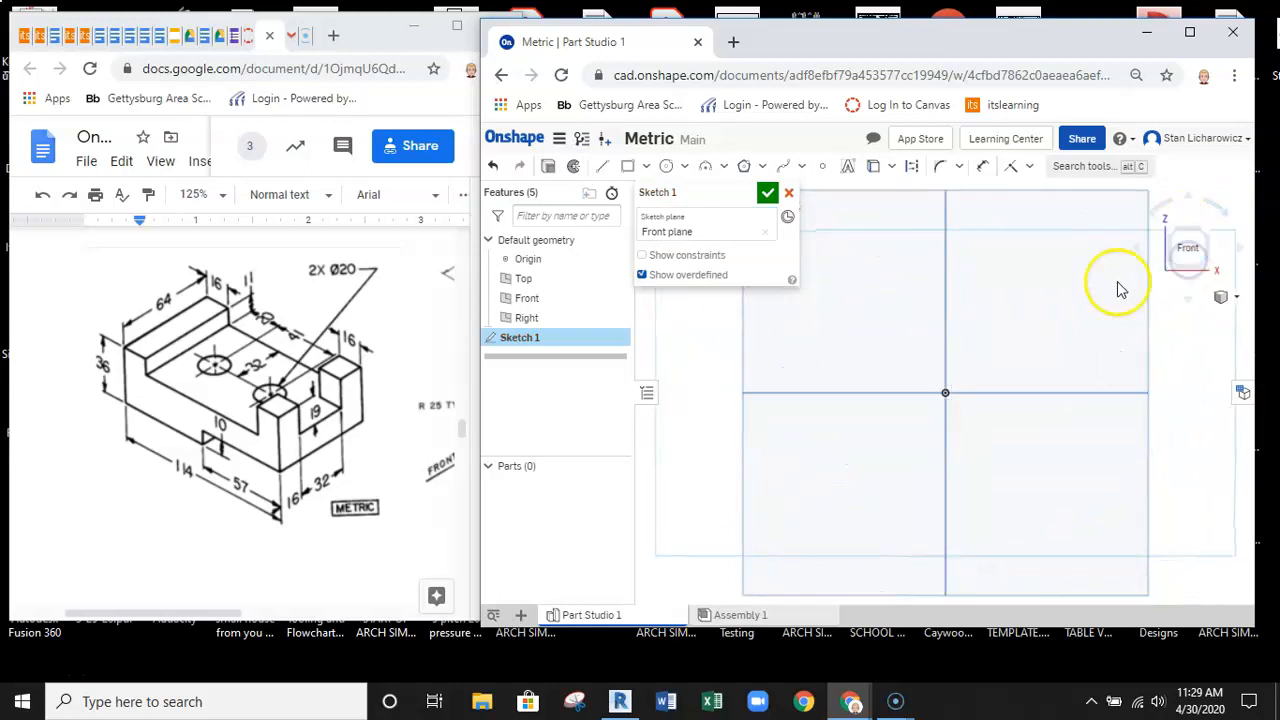
click(605, 167)
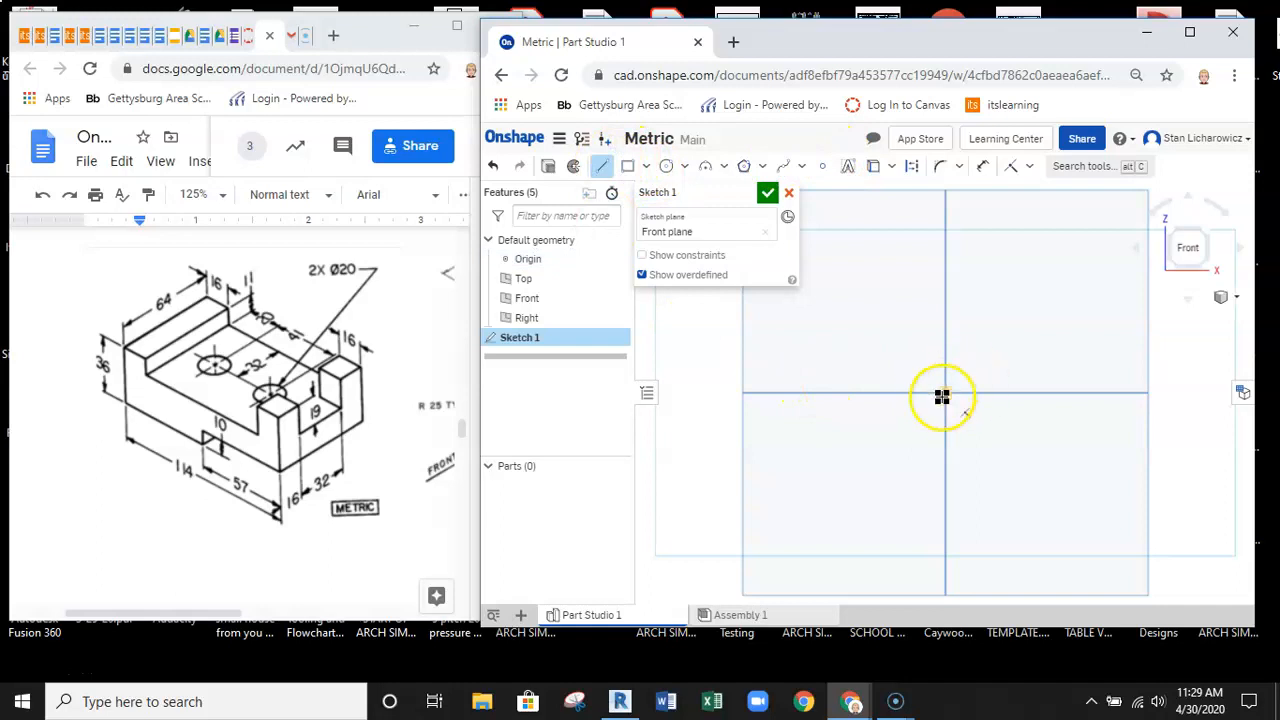
click(946, 394)
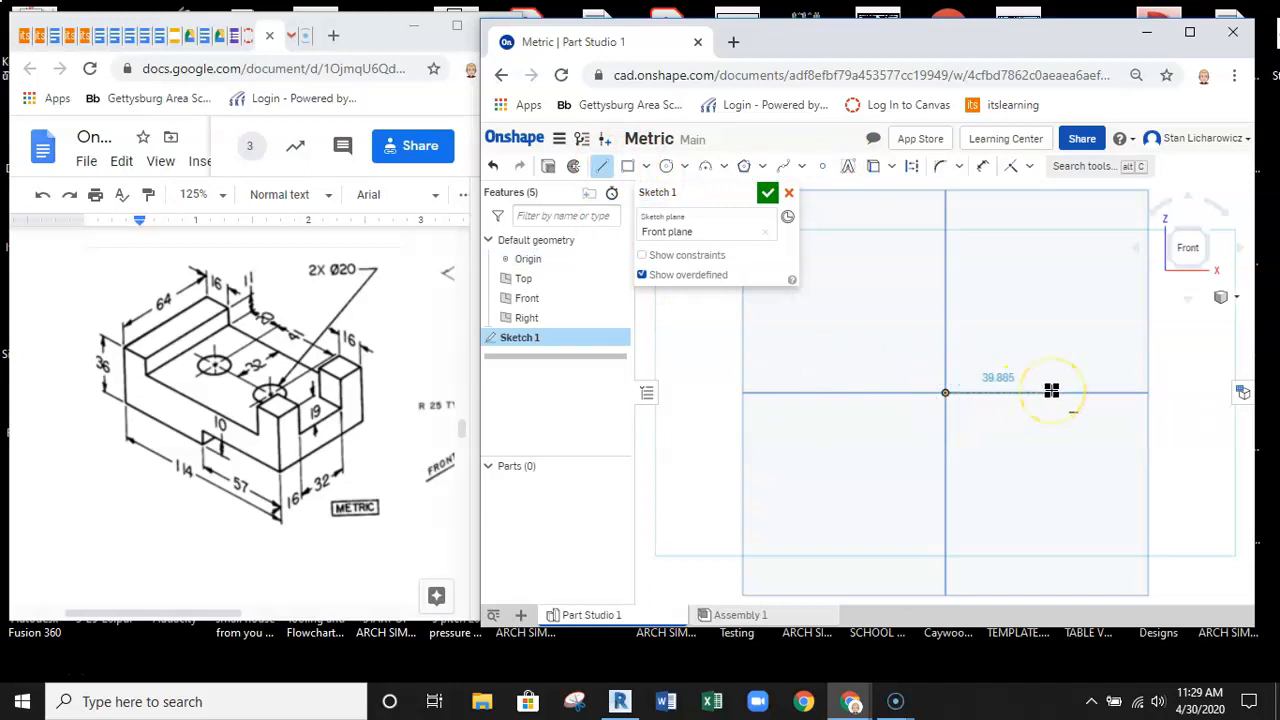
click(1051, 391)
scroll(1016, 400, up, 6)
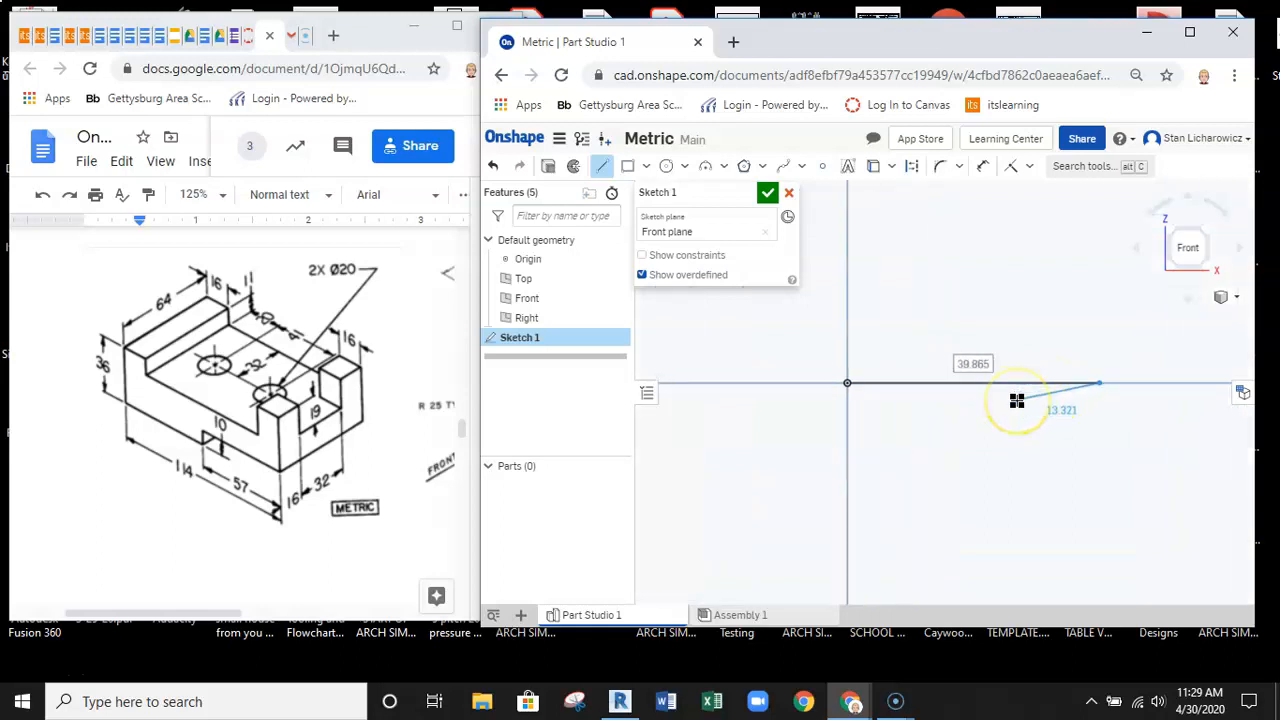
middle_drag(1016, 409, 988, 454)
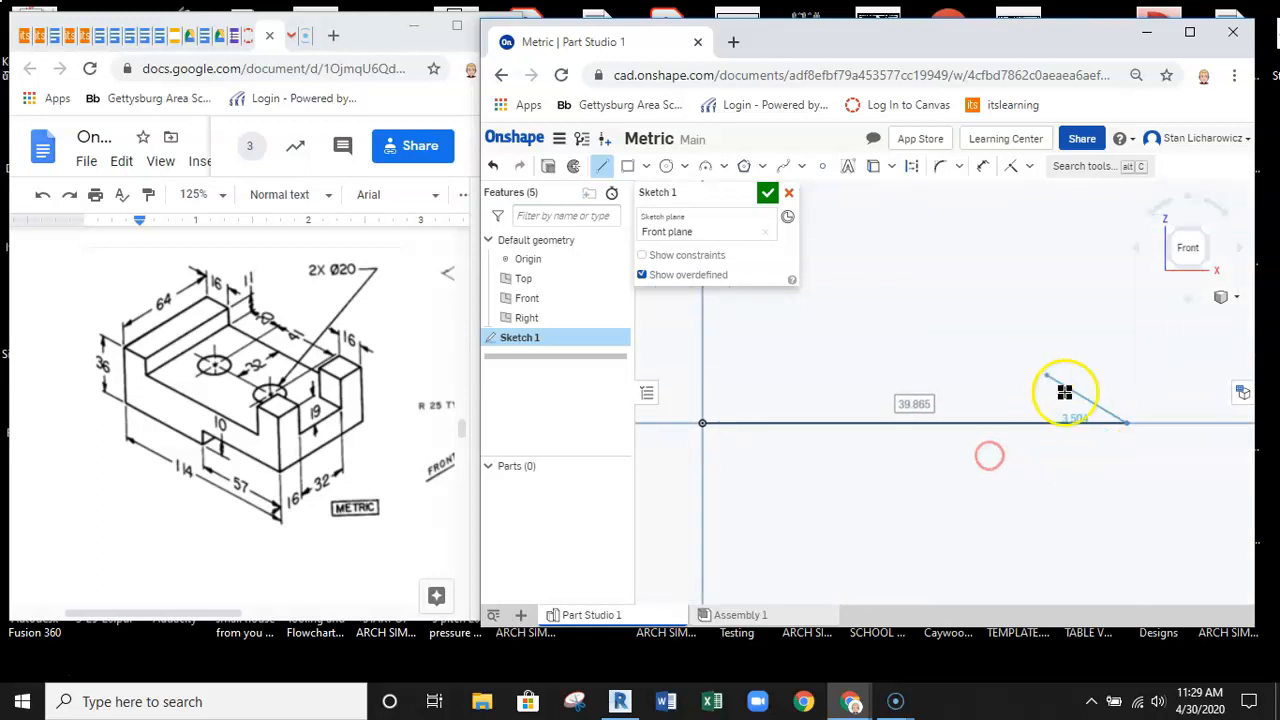
click(765, 196)
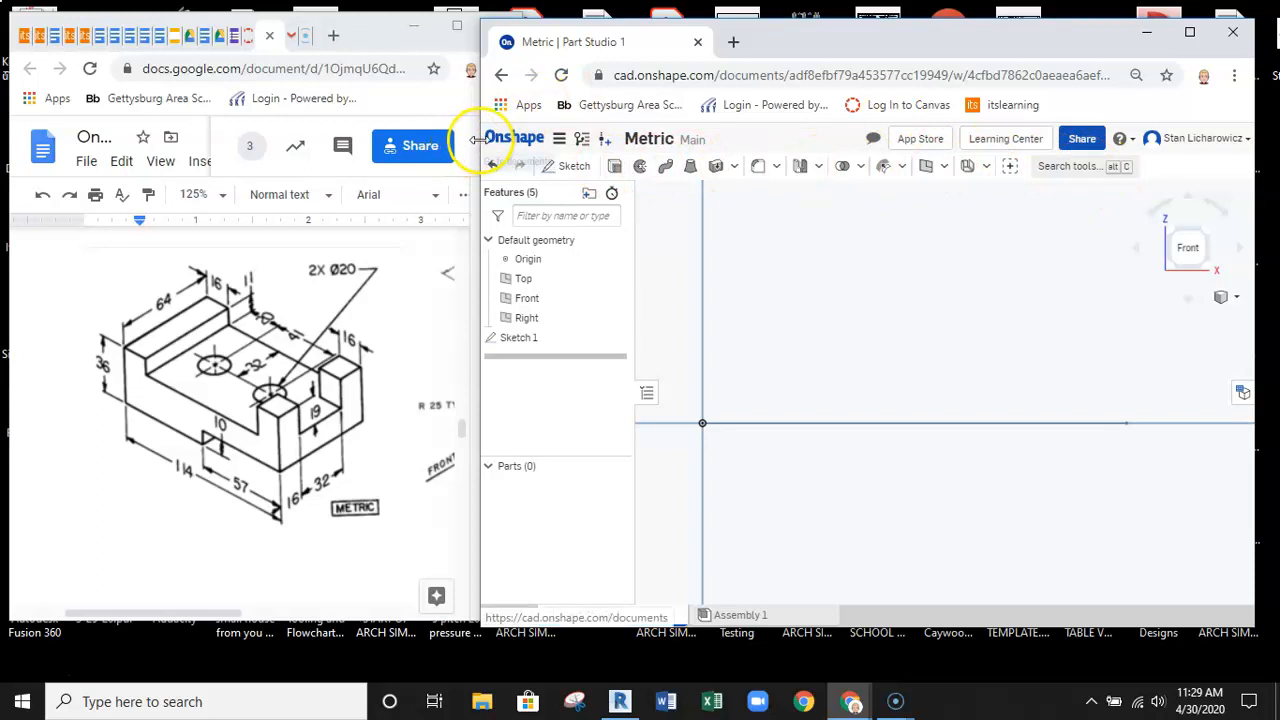
Step: Widen the modelling window further, reopen Sketch 1 and dimension the horizontal line to 114 mm
drag(477, 140, 417, 140)
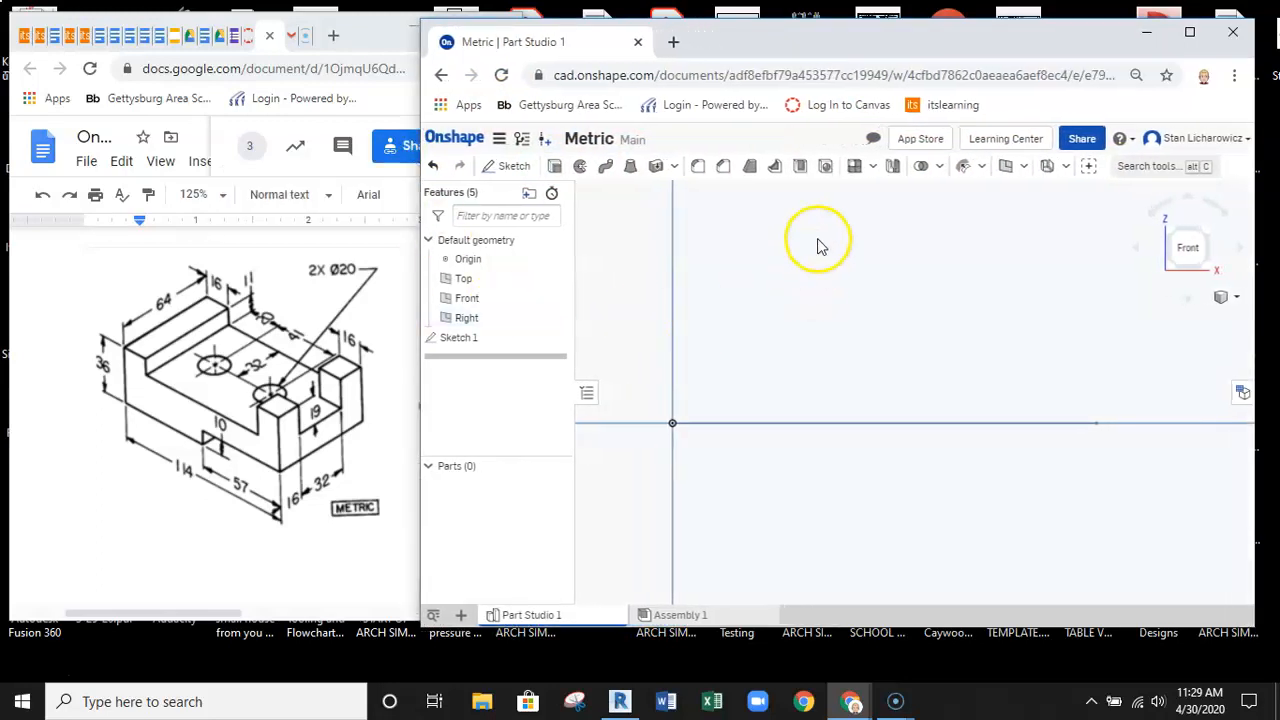
click(20, 687)
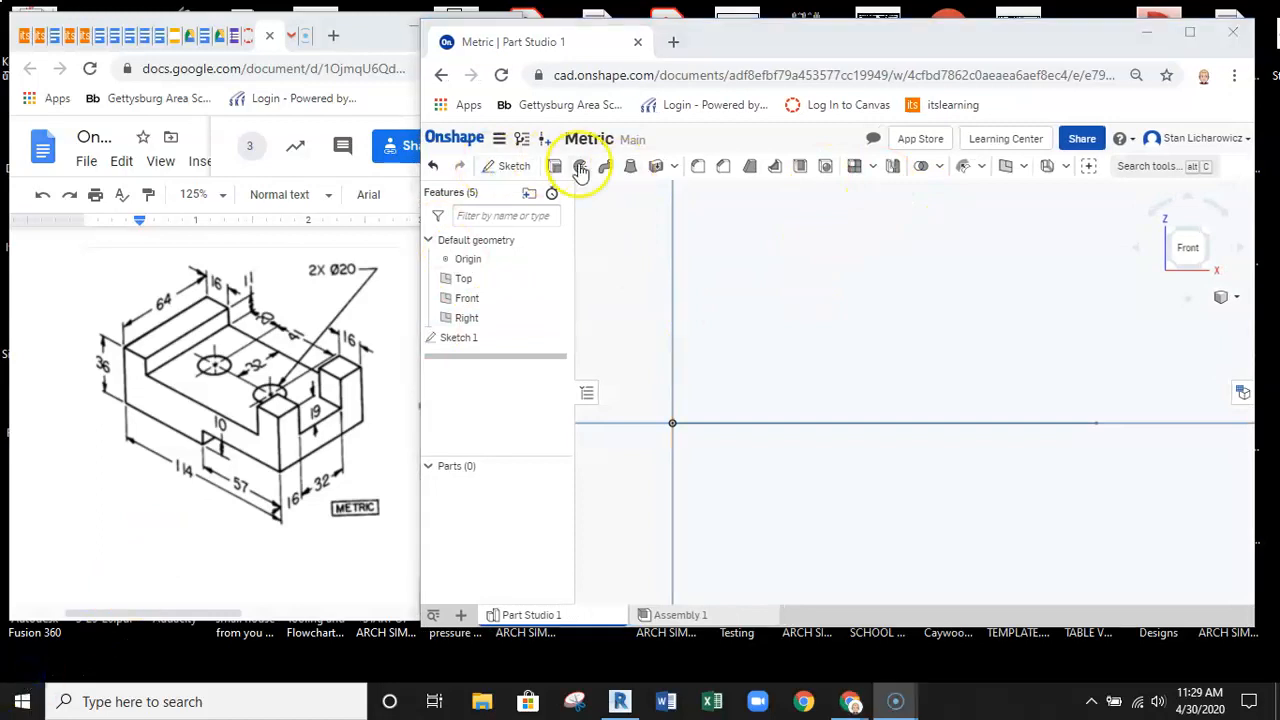
double_click(444, 338)
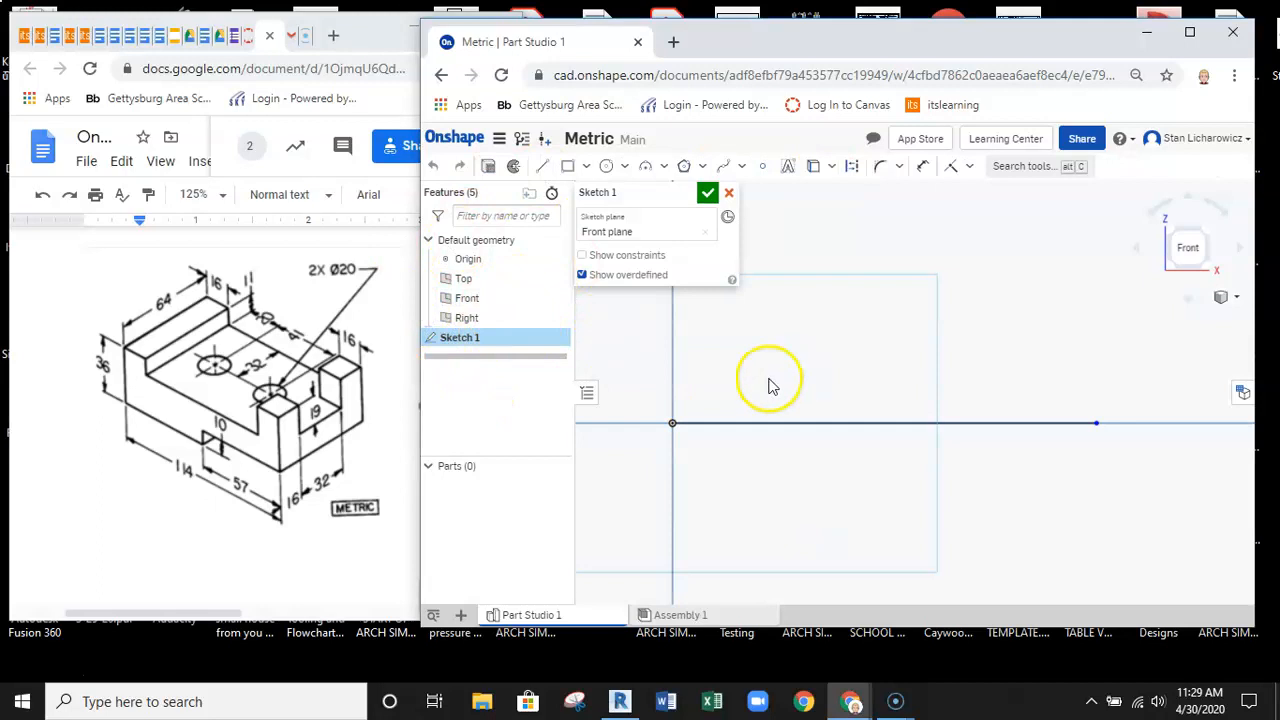
click(924, 168)
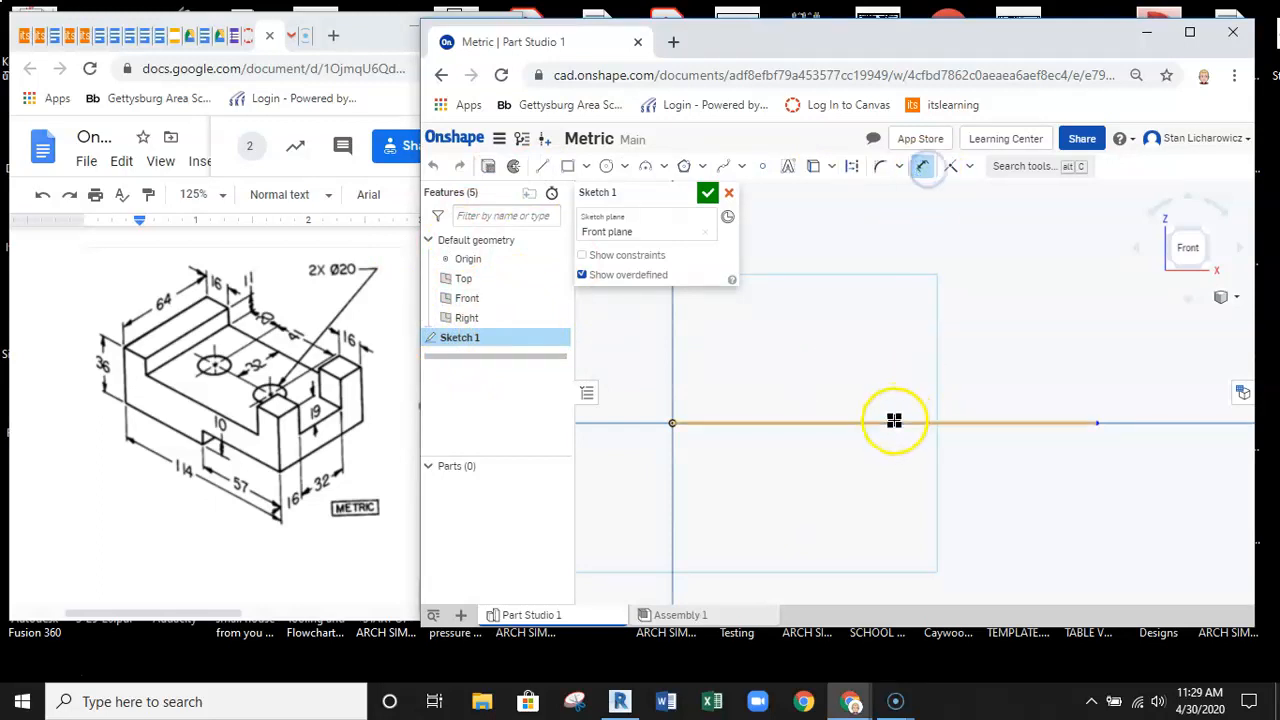
click(894, 421)
click(896, 347)
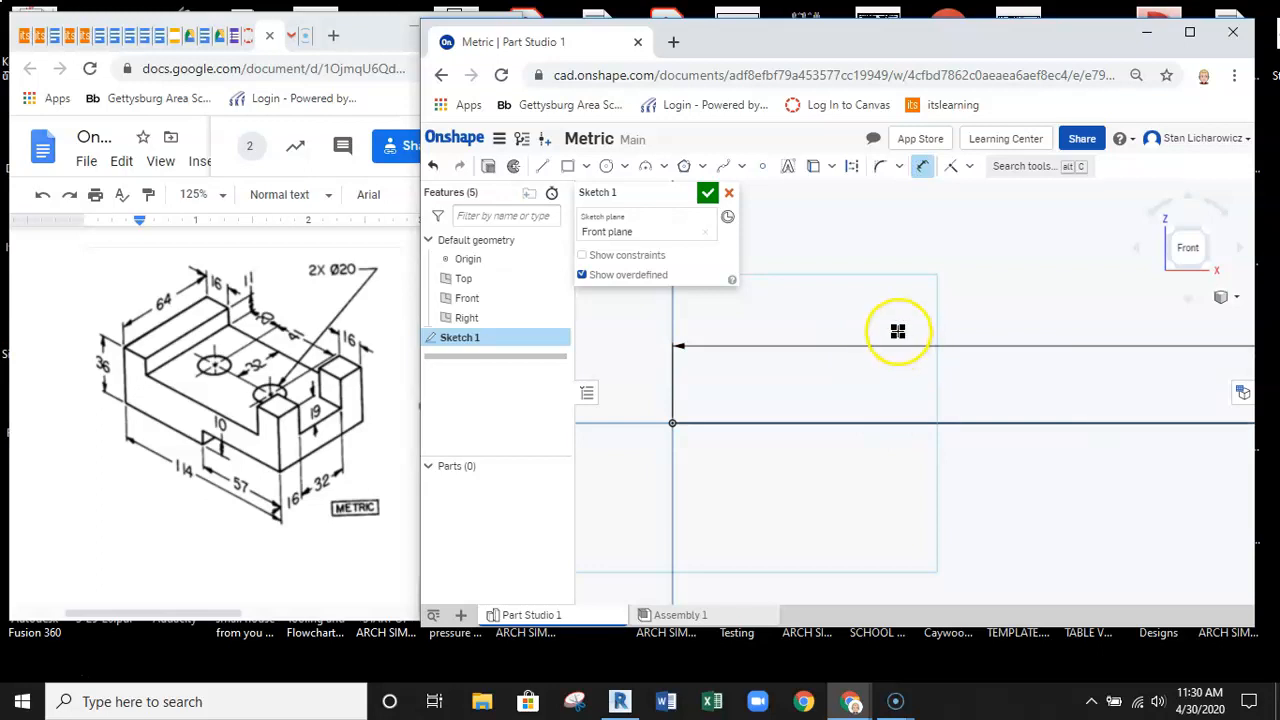
Step: Draw a stepped outline from the origin: about 19 mm up, 11 mm across, a short drop, and 75 mm across
scroll(817, 366, down, 5)
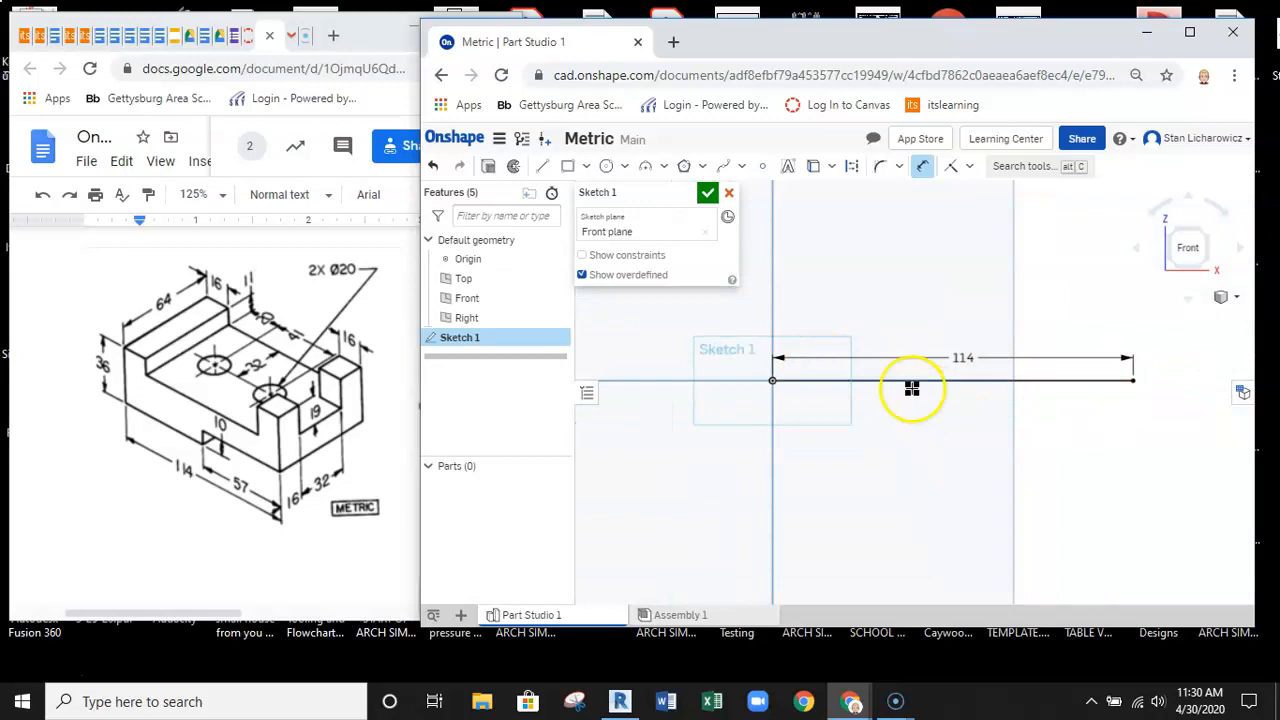
middle_drag(929, 351, 879, 403)
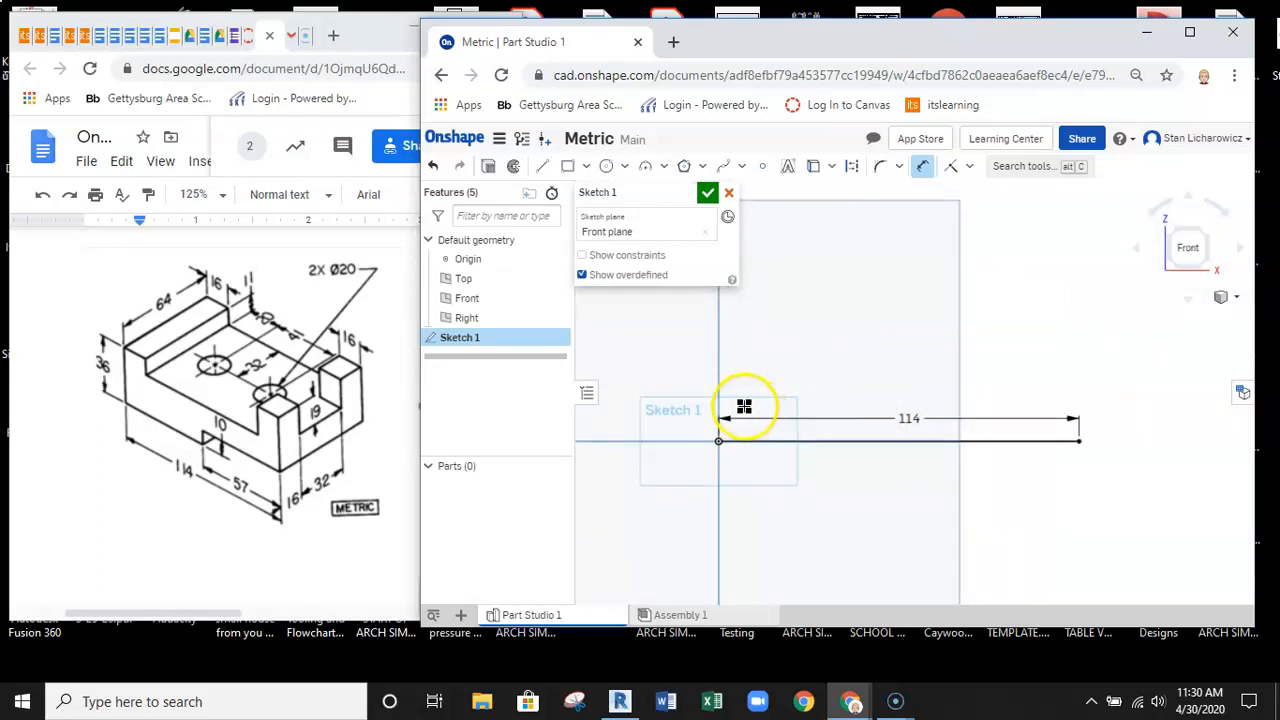
click(541, 166)
click(718, 441)
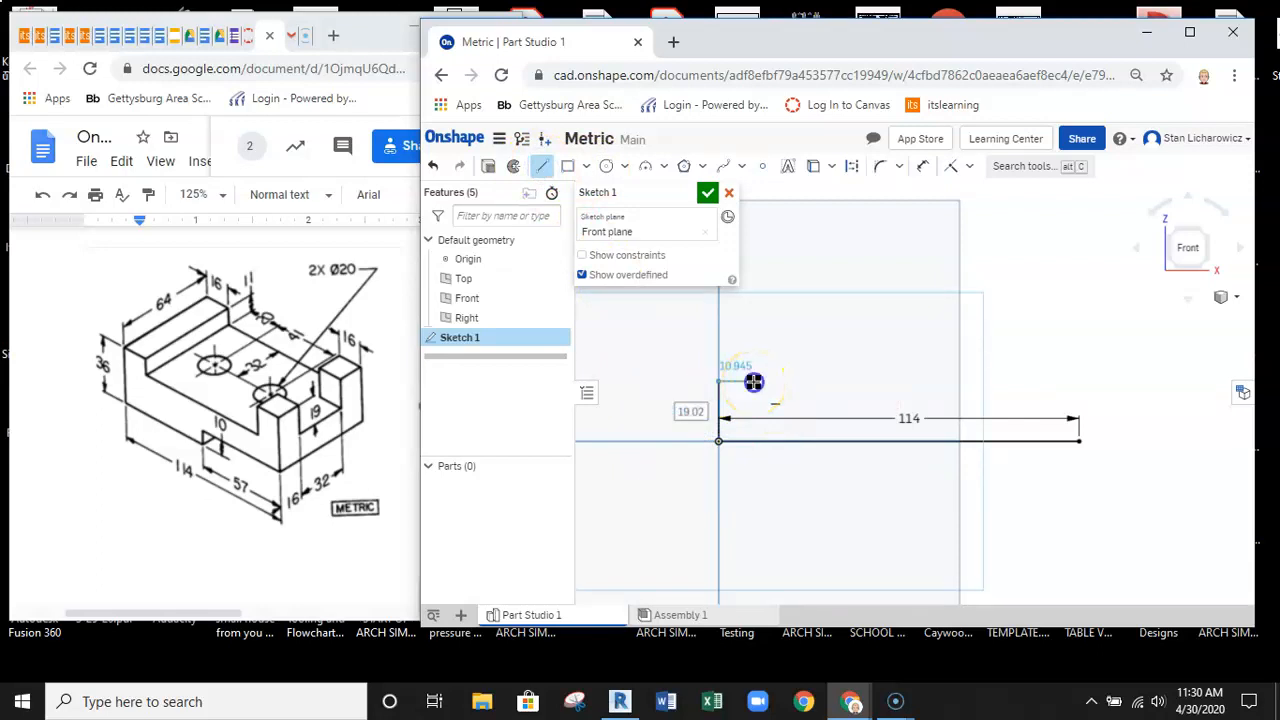
click(753, 400)
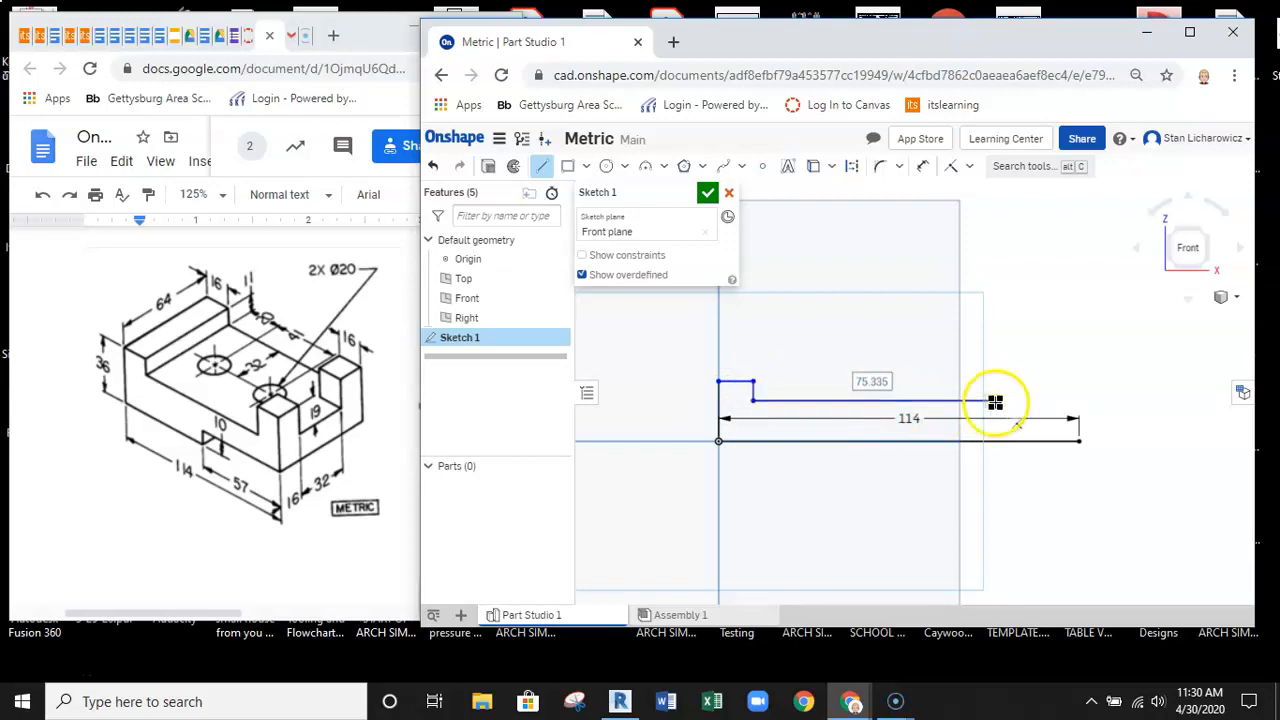
click(990, 400)
key(Escape)
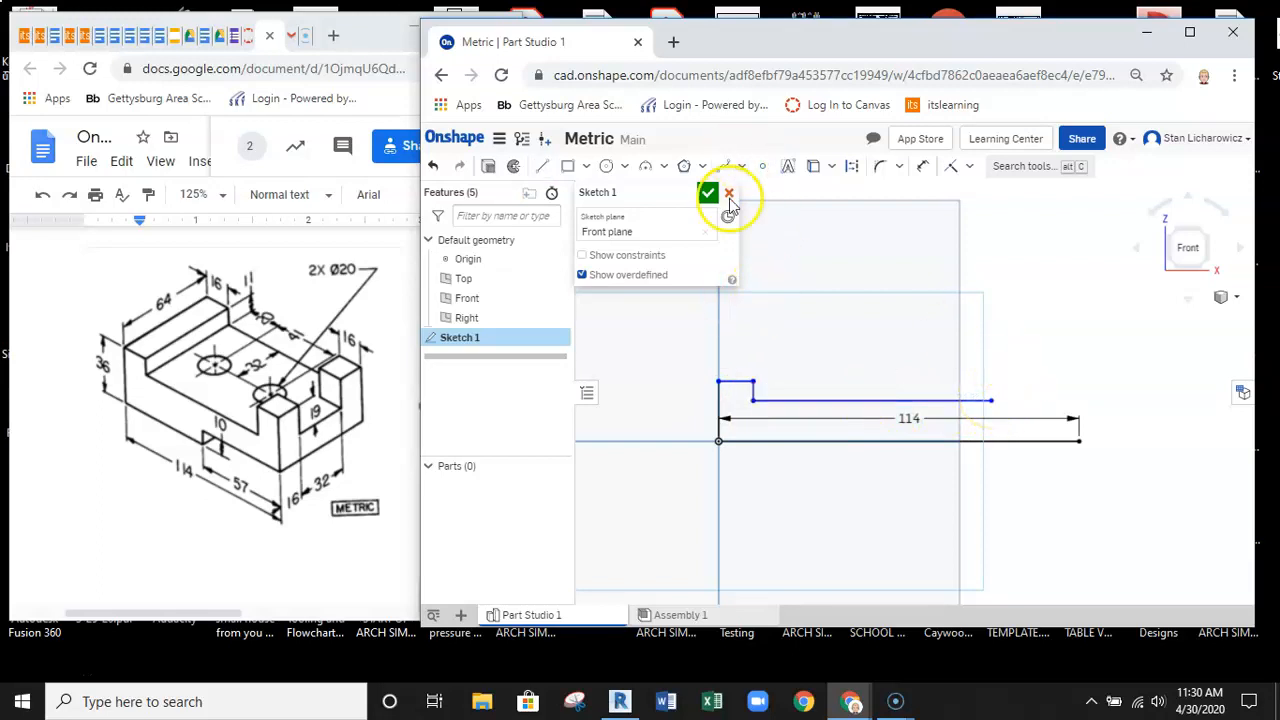
Step: Dimension the vertical line at the origin to 36 mm and the short upper line to 16 mm
click(924, 168)
click(717, 392)
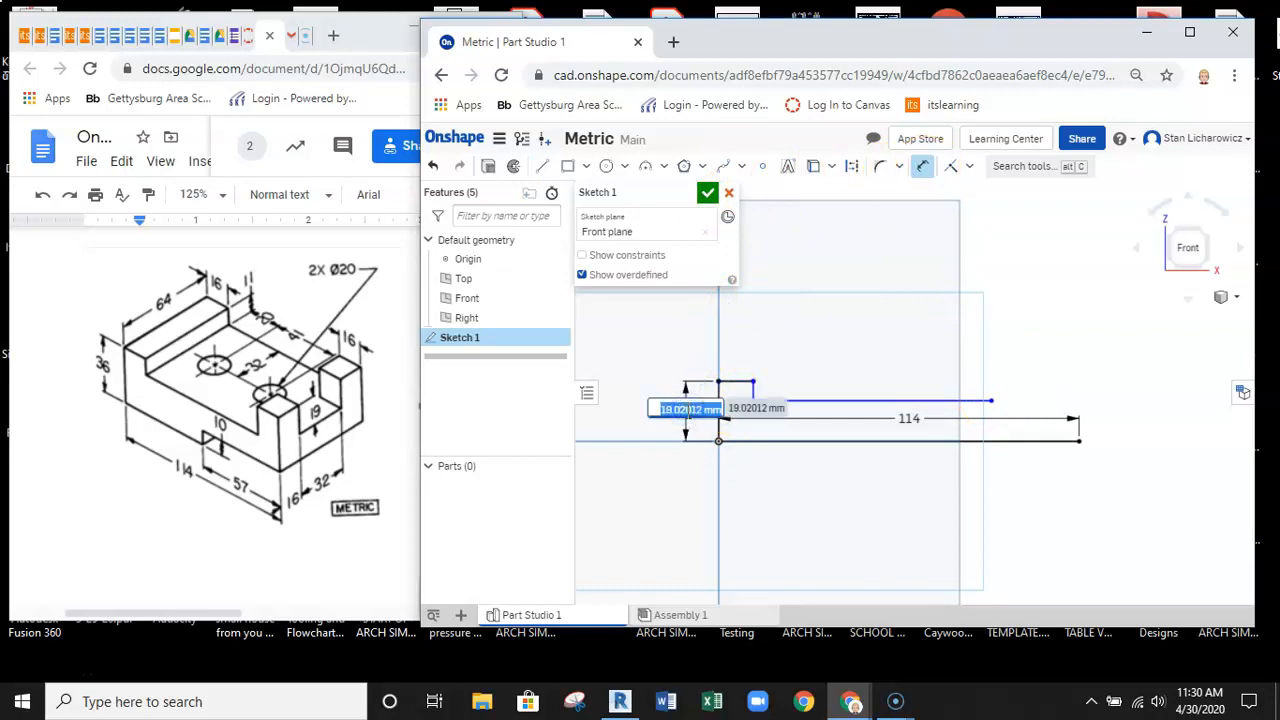
text(36)
key(Return)
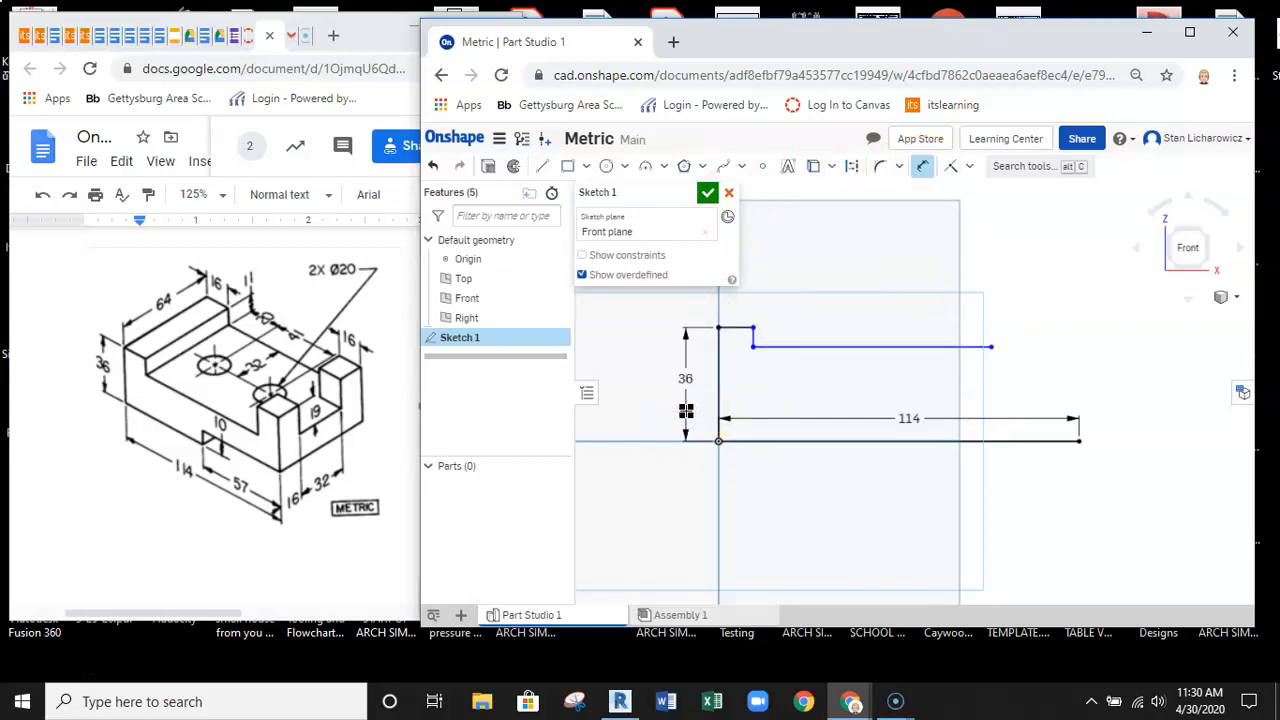
click(734, 308)
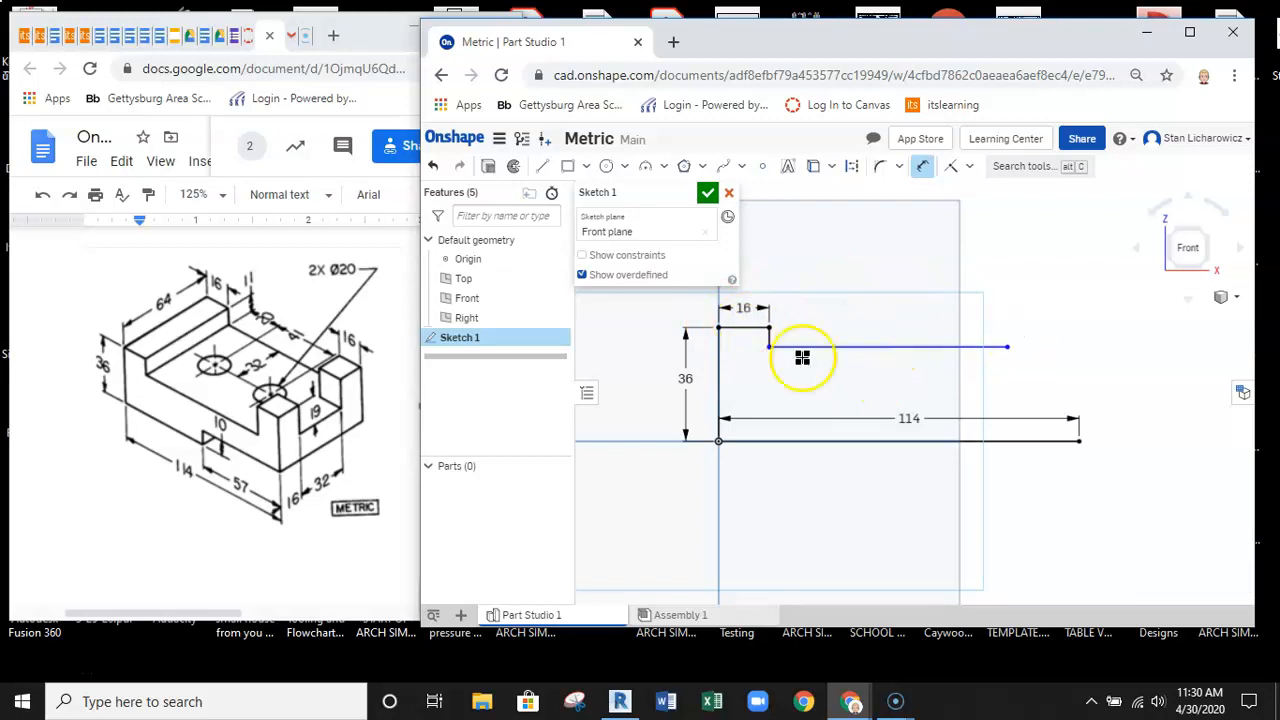
Step: Change the bottom line's length dimension to 57 mm
mouse_move(907, 392)
middle_down()
mouse_move(789, 412)
mouse_move(843, 388)
middle_up()
click(881, 412)
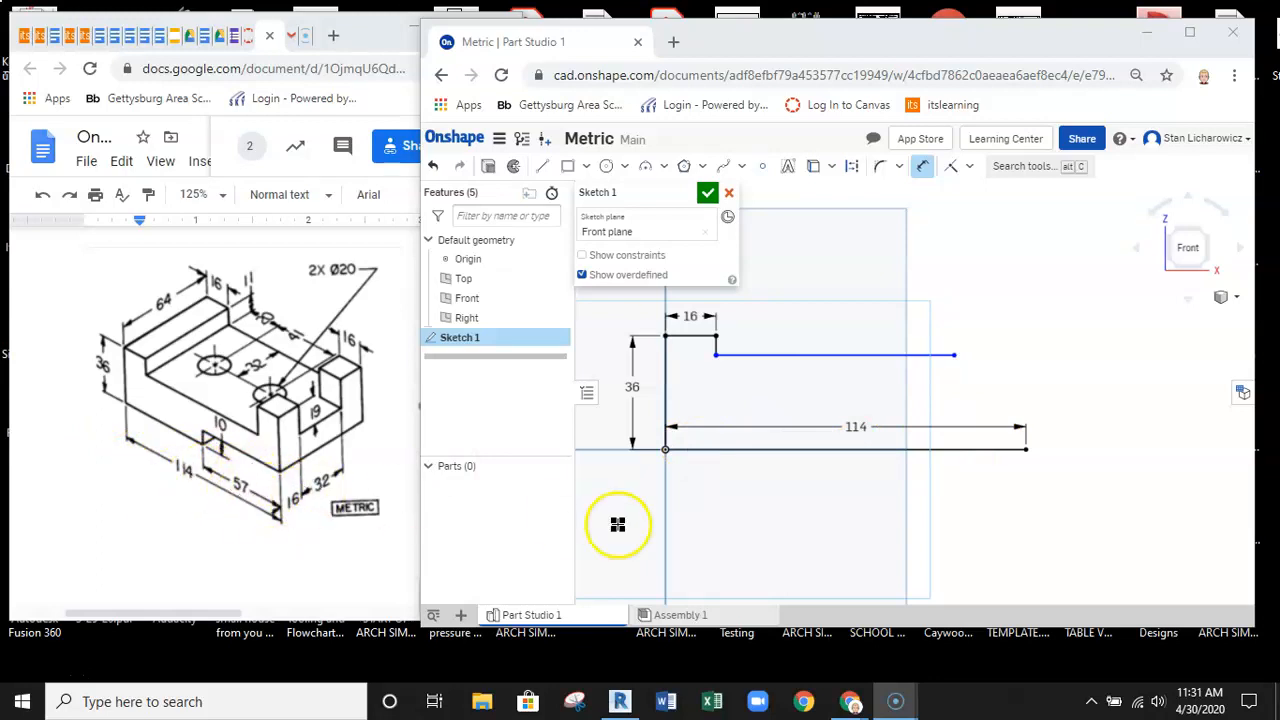
double_click(855, 440)
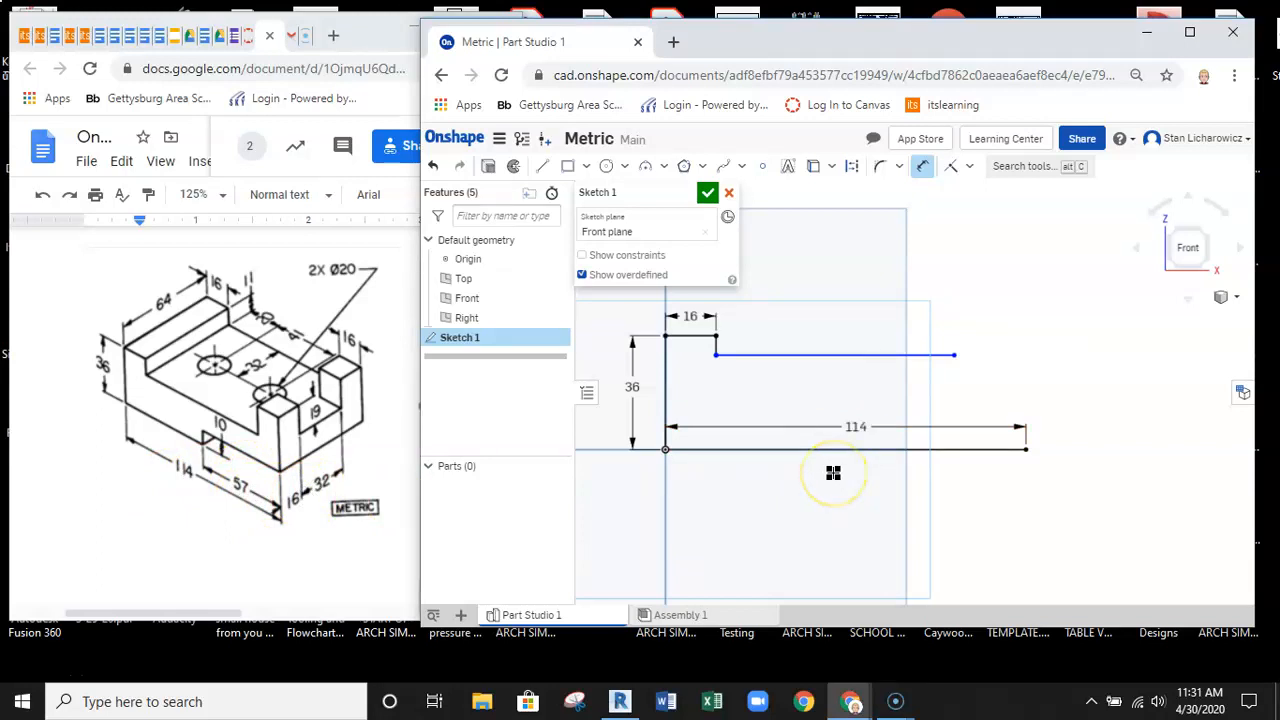
Step: Draw connected lines from the end of the 57 mm bottom line: about 14 mm up, then about 49 mm horizontally outward
click(545, 166)
click(846, 448)
click(845, 406)
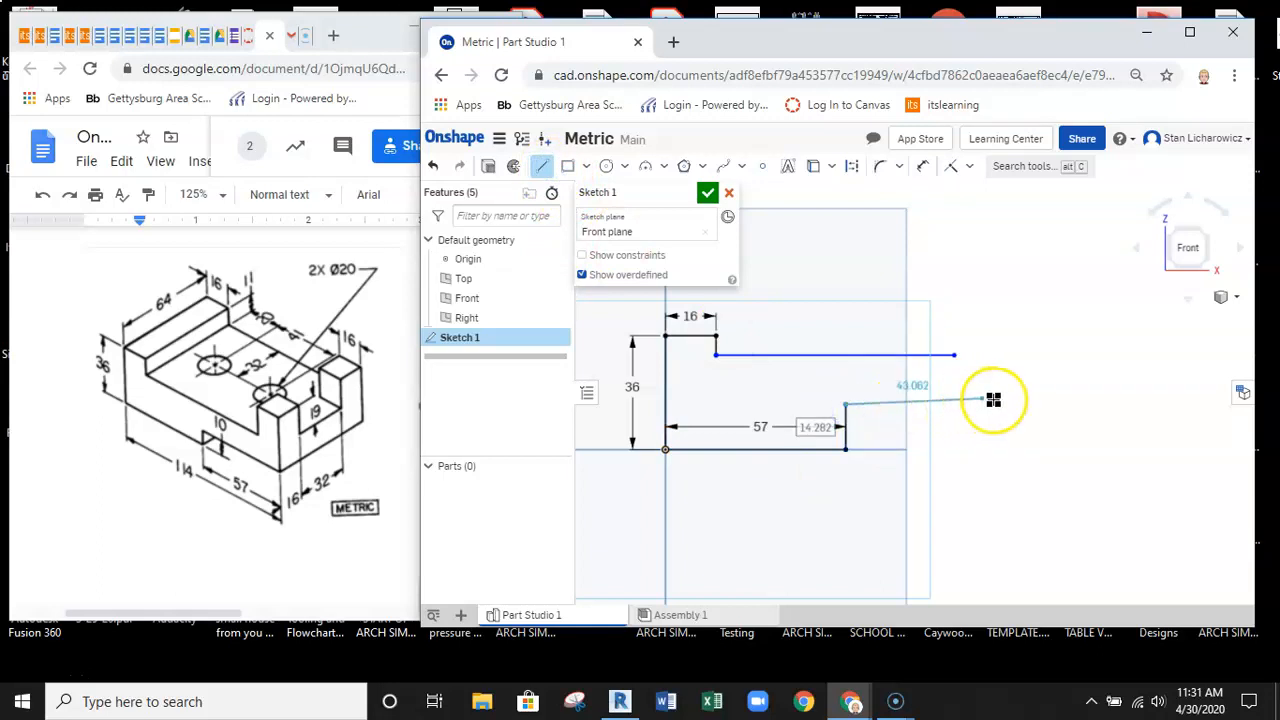
click(1000, 405)
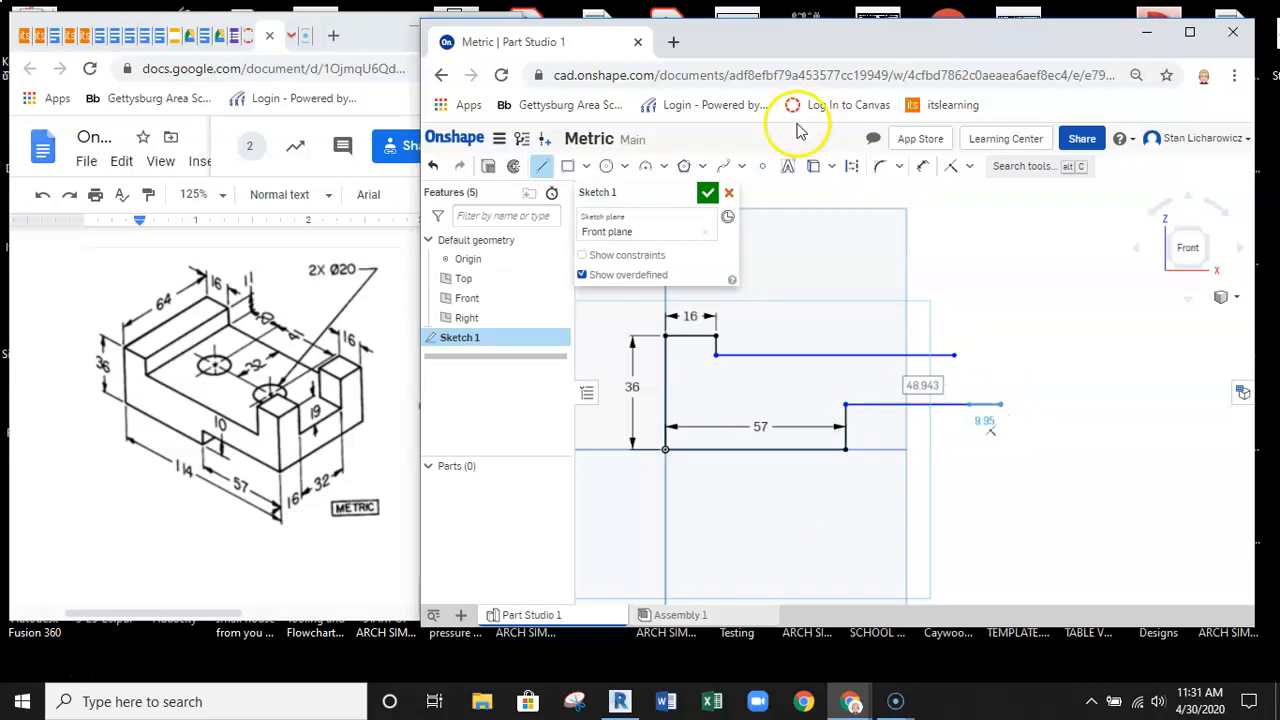
Step: Dimension the lower step's height to 10 mm and its horizontal line to 57 mm
click(922, 166)
click(862, 432)
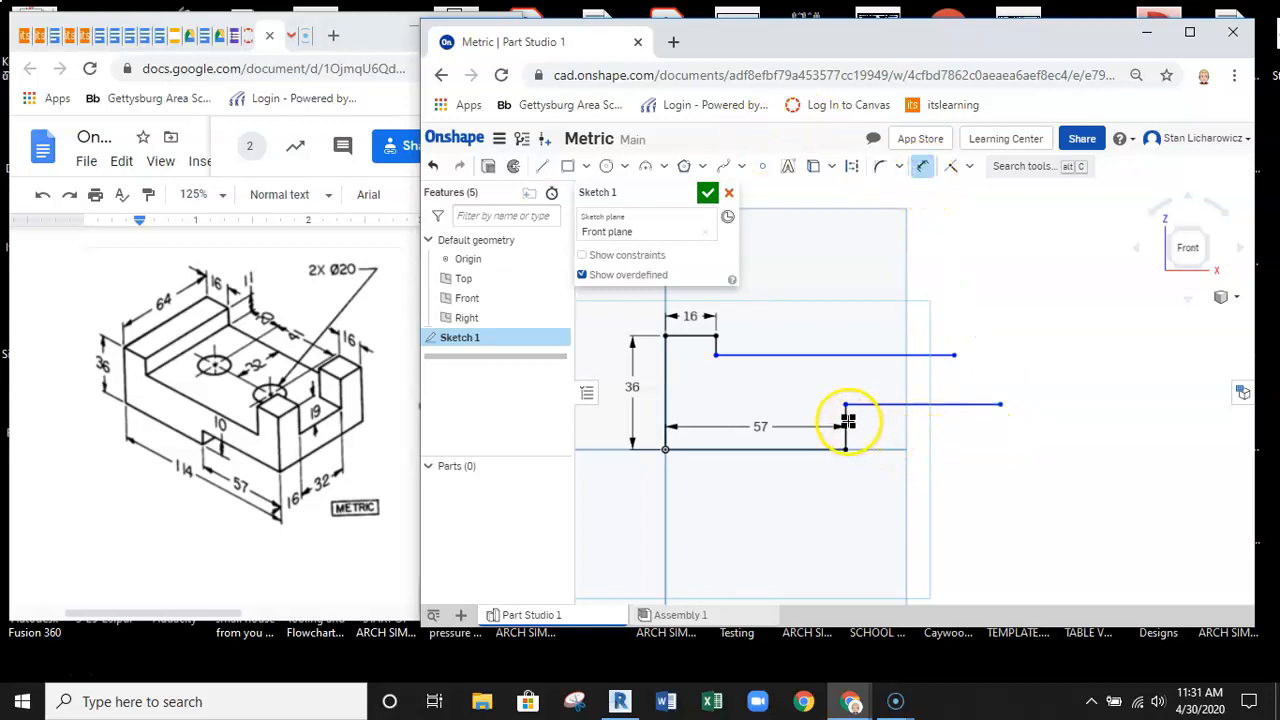
click(955, 449)
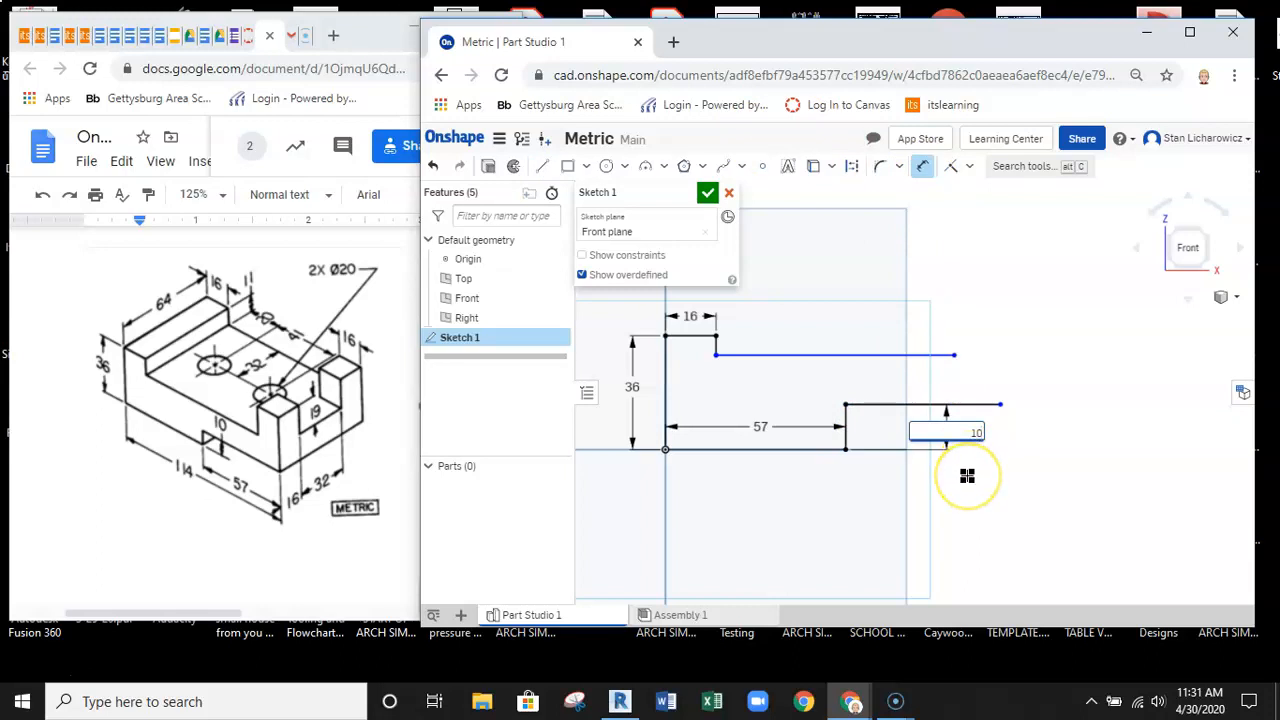
click(967, 421)
click(946, 516)
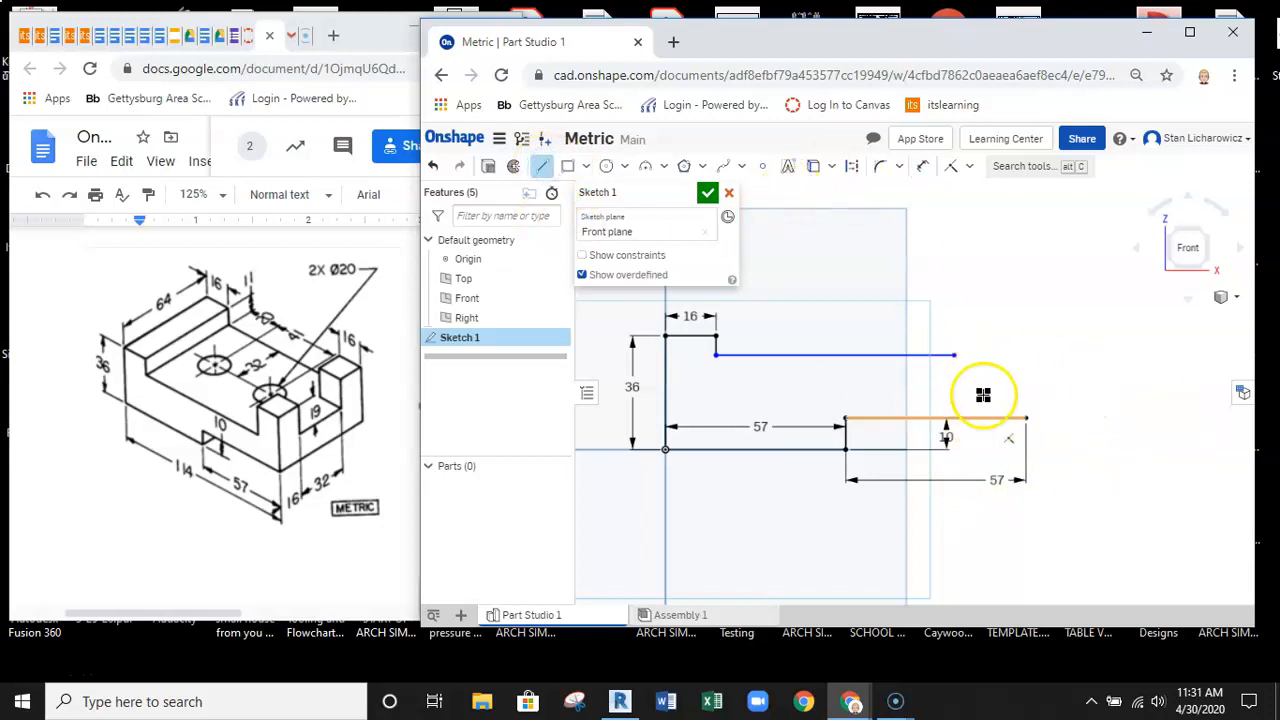
Step: Draw the right upright from the lower line's outer end, with its inner side about 24 mm down, and dimension its top to 16 mm
mouse_move(1023, 417)
mouse_down()
mouse_move(1026, 280)
mouse_move(968, 285)
mouse_move(979, 284)
mouse_move(981, 356)
mouse_move(946, 355)
mouse_move(984, 361)
mouse_up()
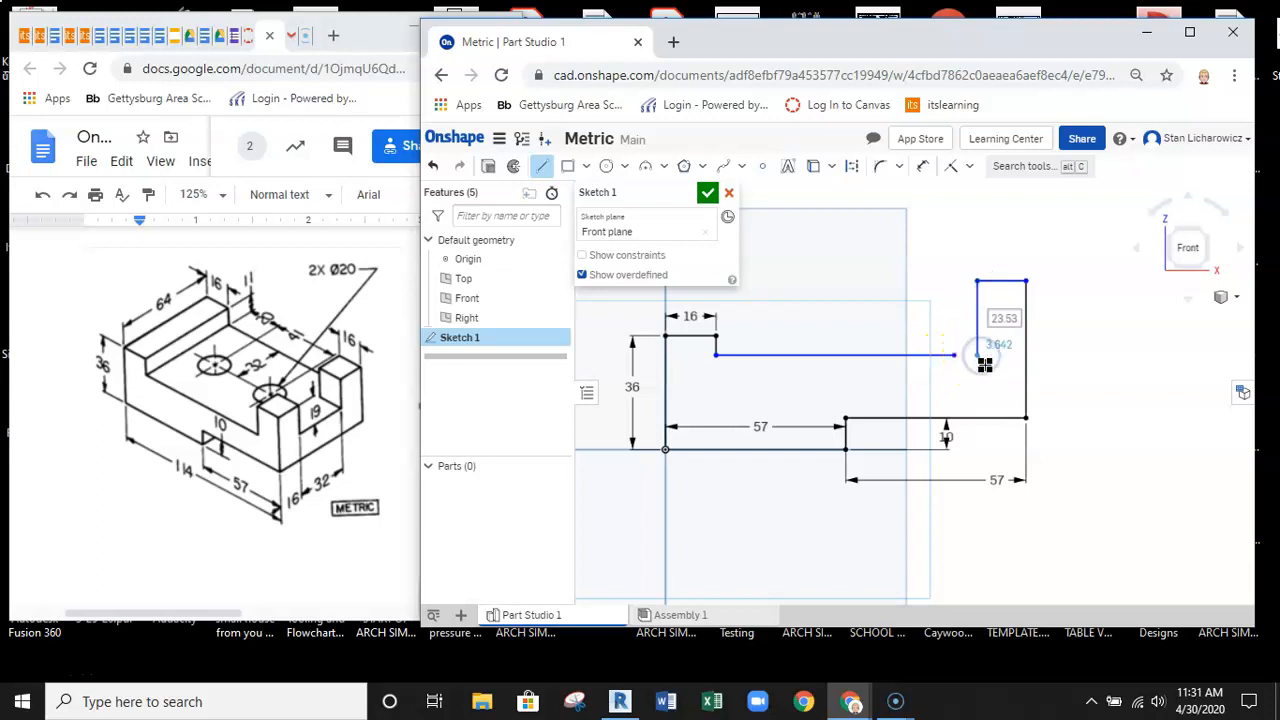
key(Escape)
click(922, 170)
click(999, 282)
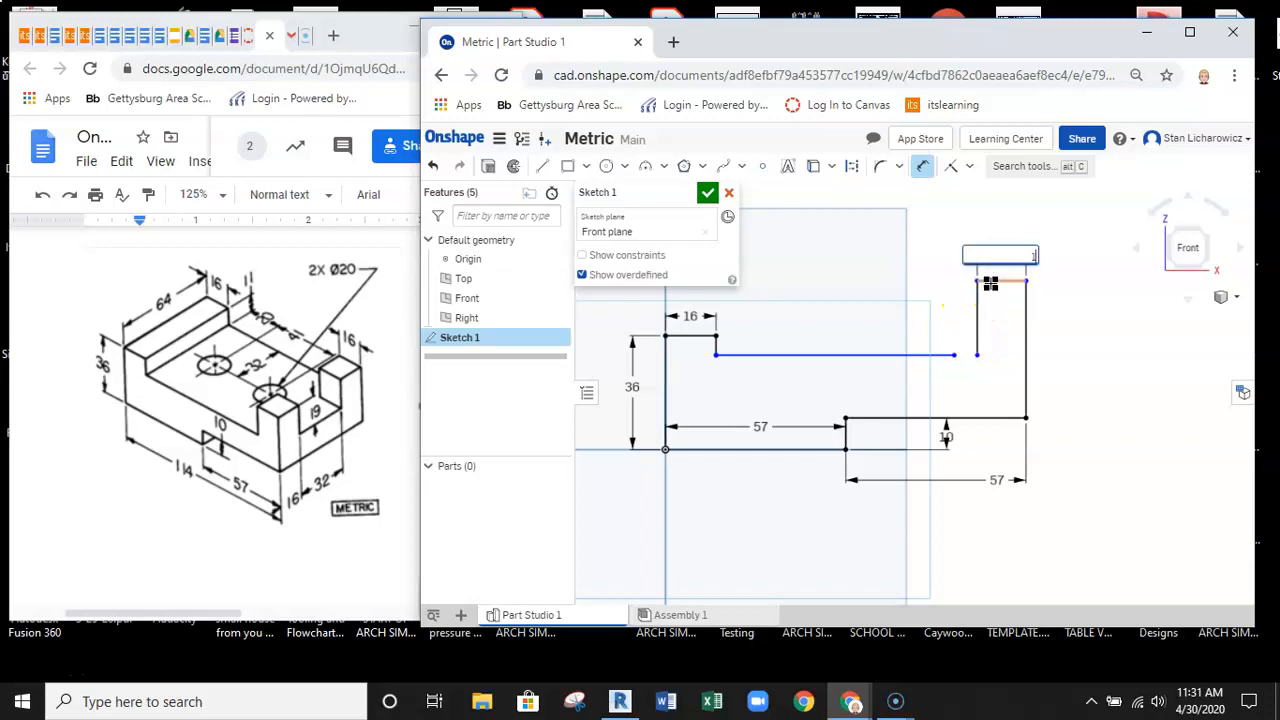
key(Return)
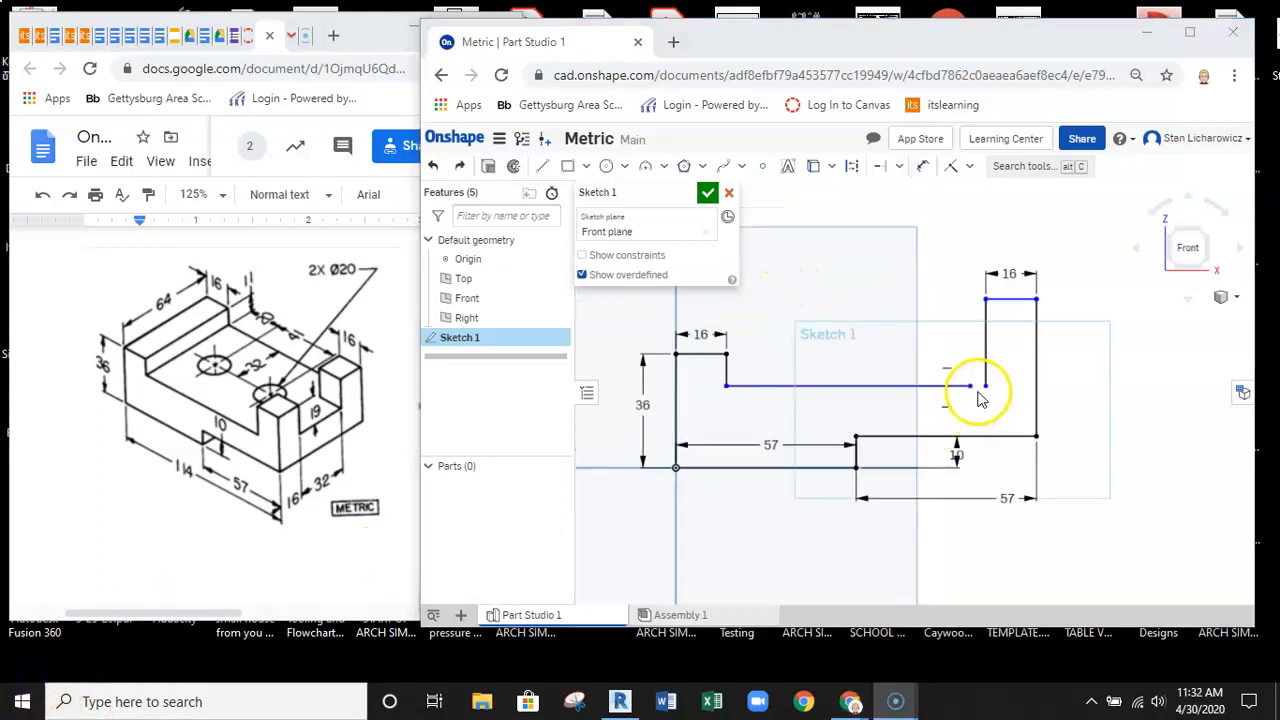
Step: Extend the long upper horizontal line to the lower end of the right upright's inner edge, closing the profile
scroll(980, 398, up, 1)
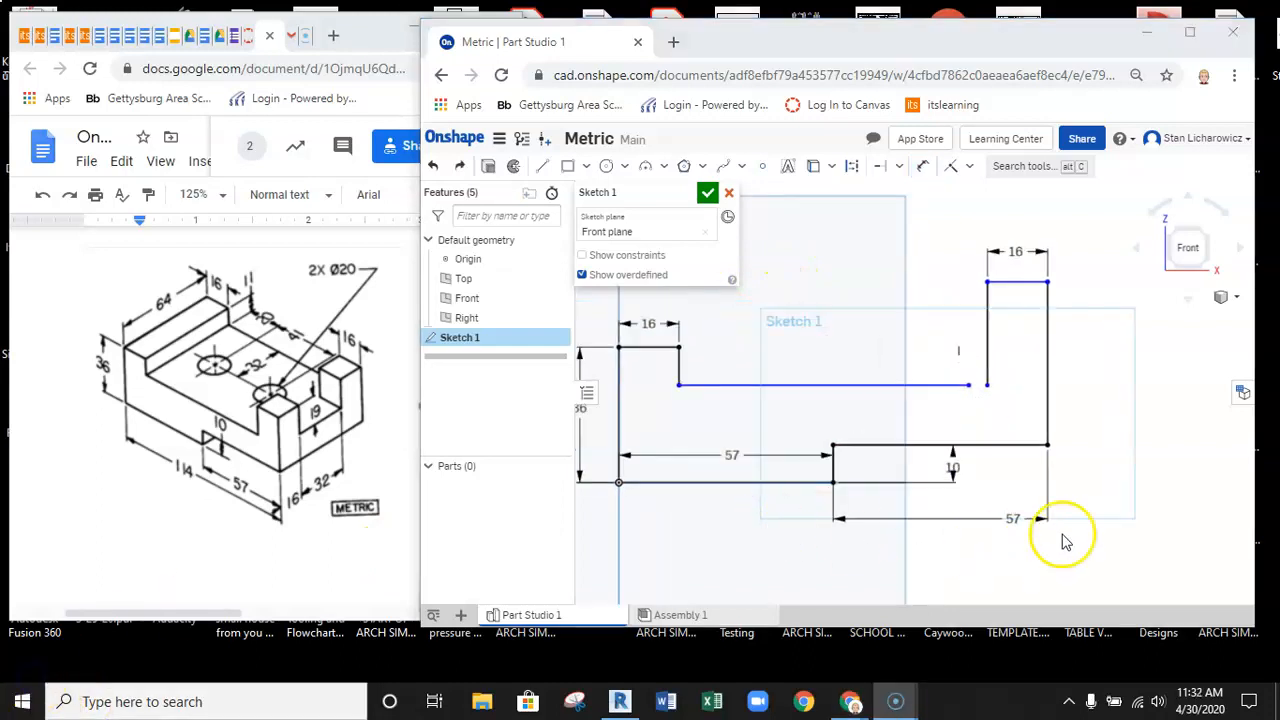
click(754, 538)
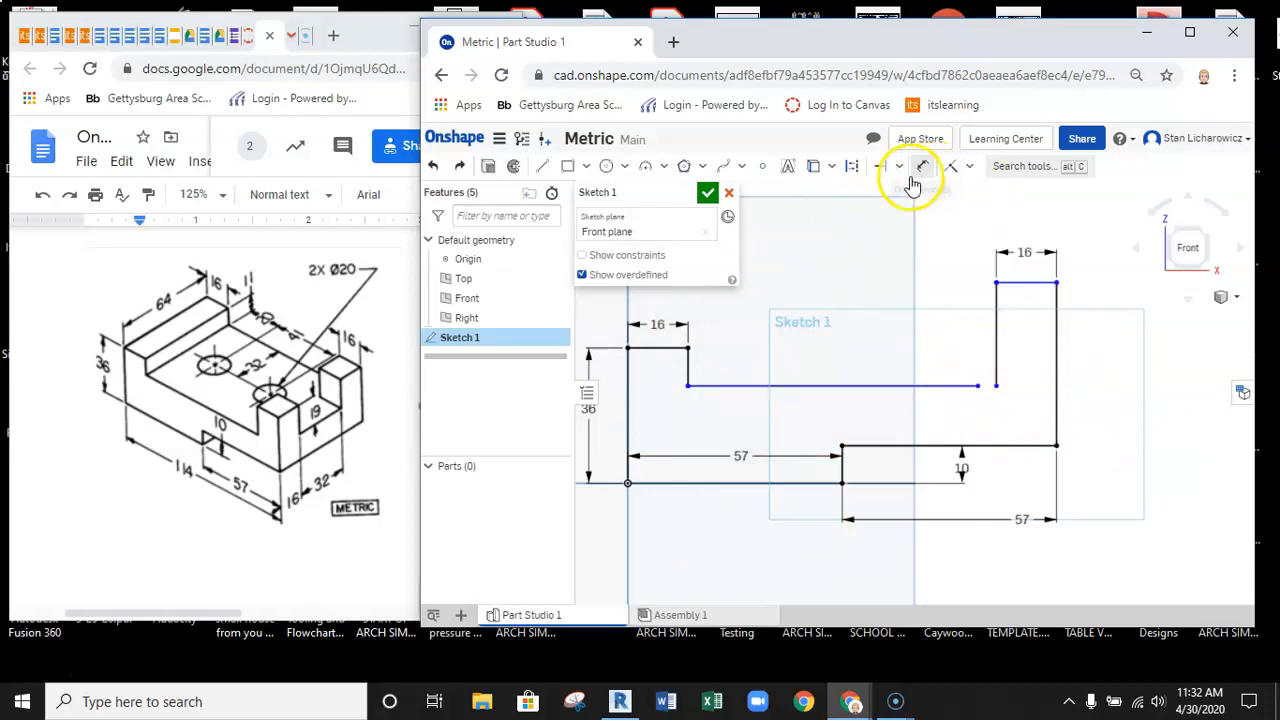
click(831, 168)
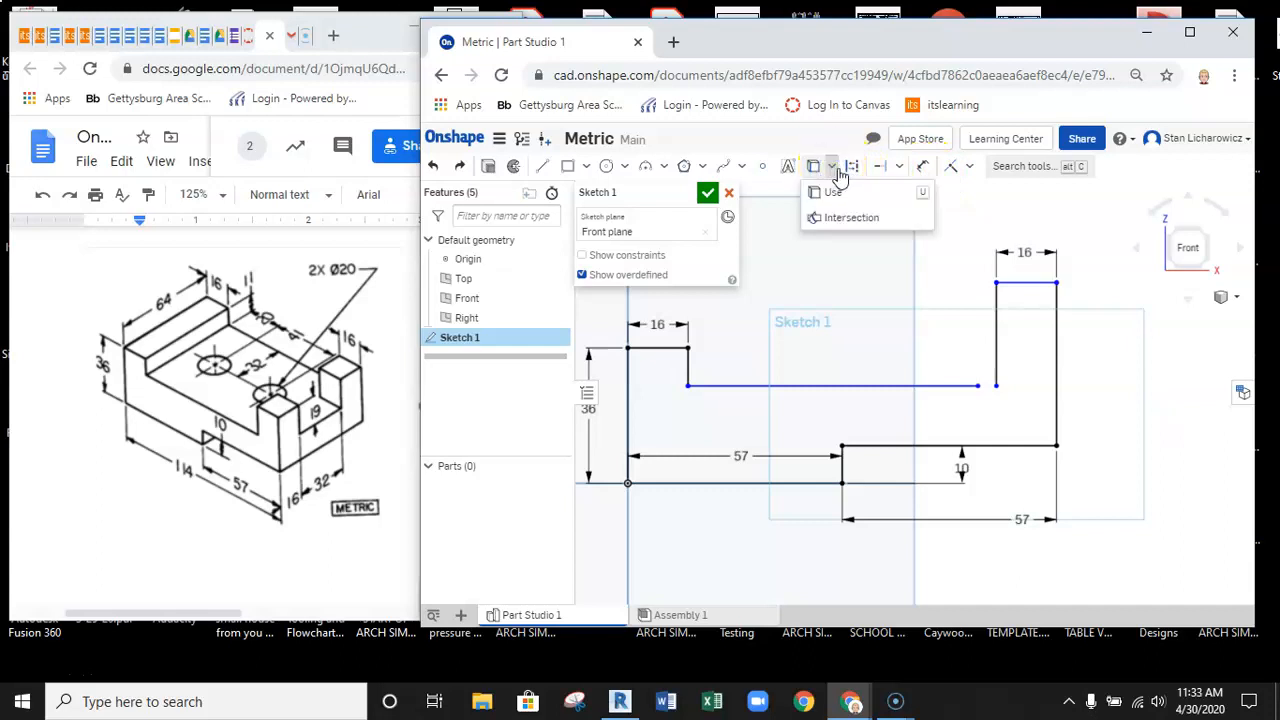
click(901, 166)
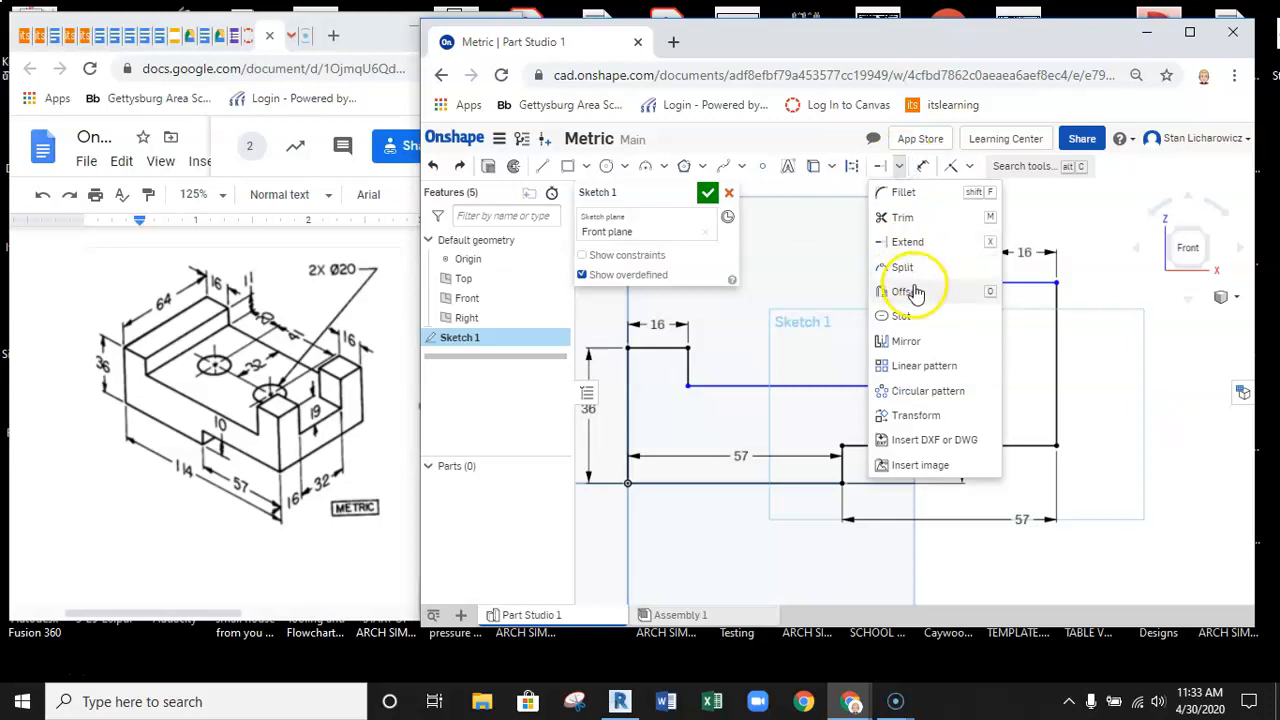
click(905, 241)
scroll(982, 403, up, 5)
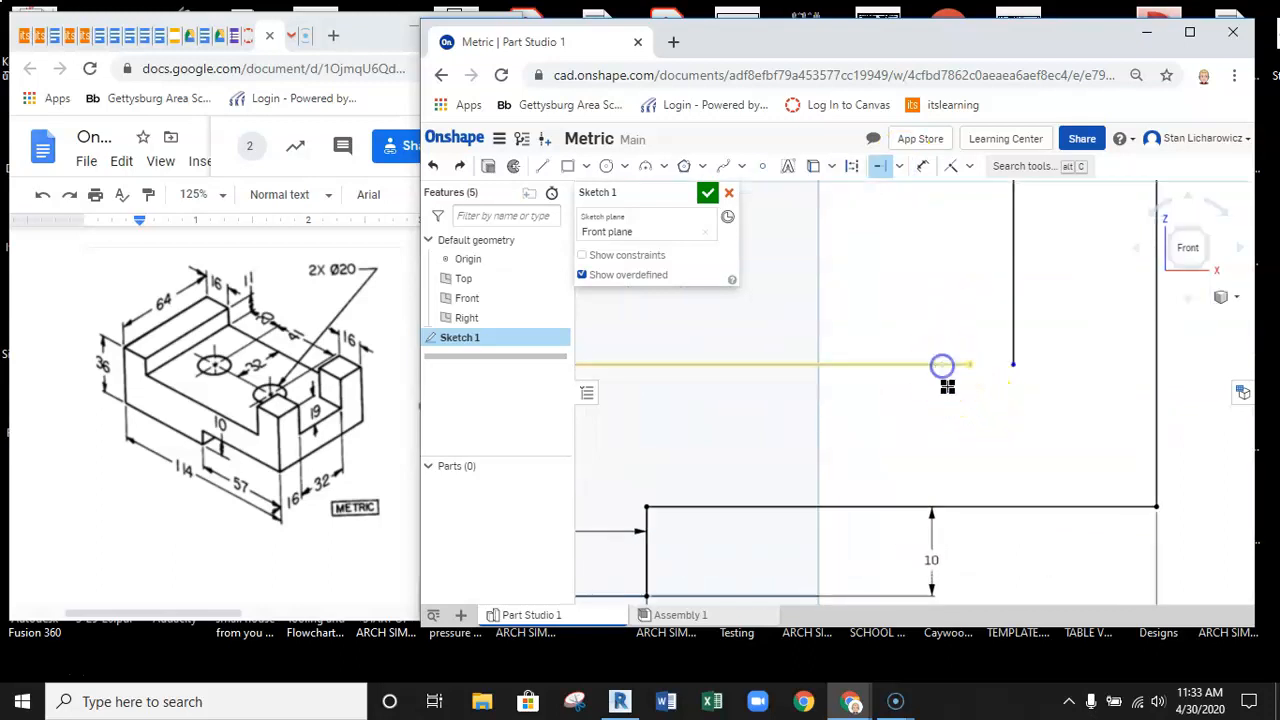
click(1013, 370)
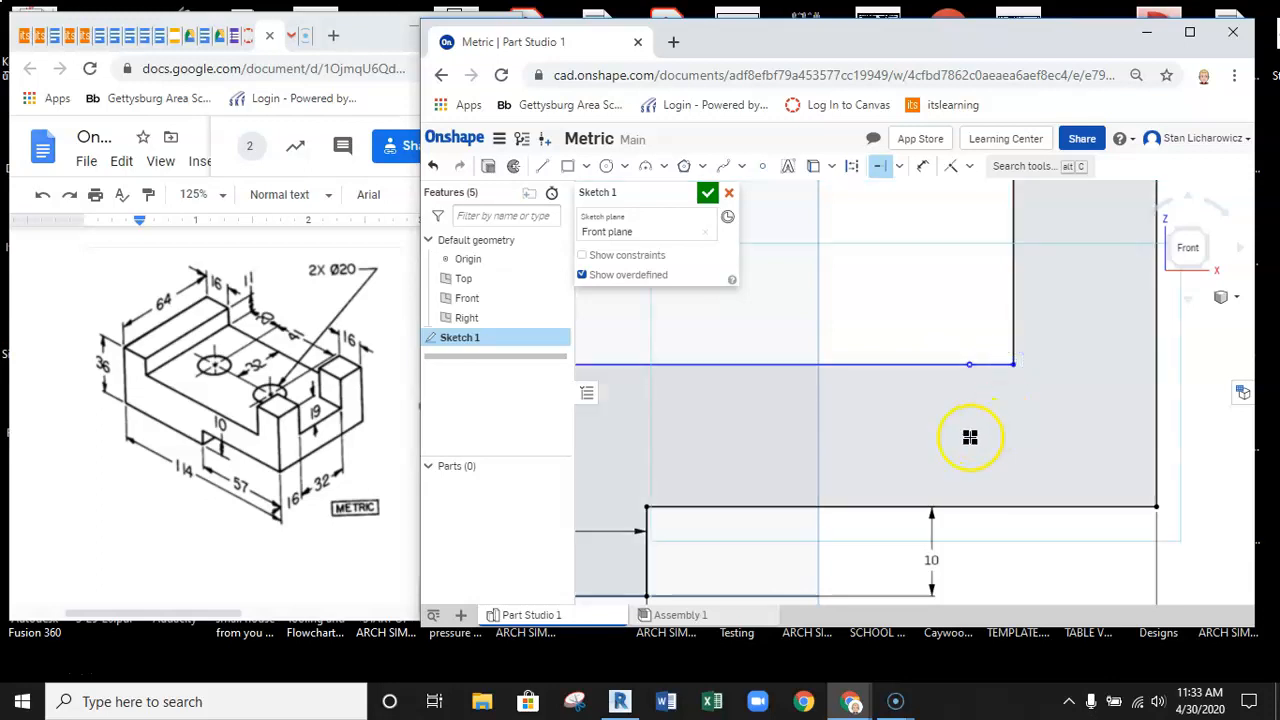
Step: Delete the leftover point on the extended horizontal line
key(Escape)
click(972, 372)
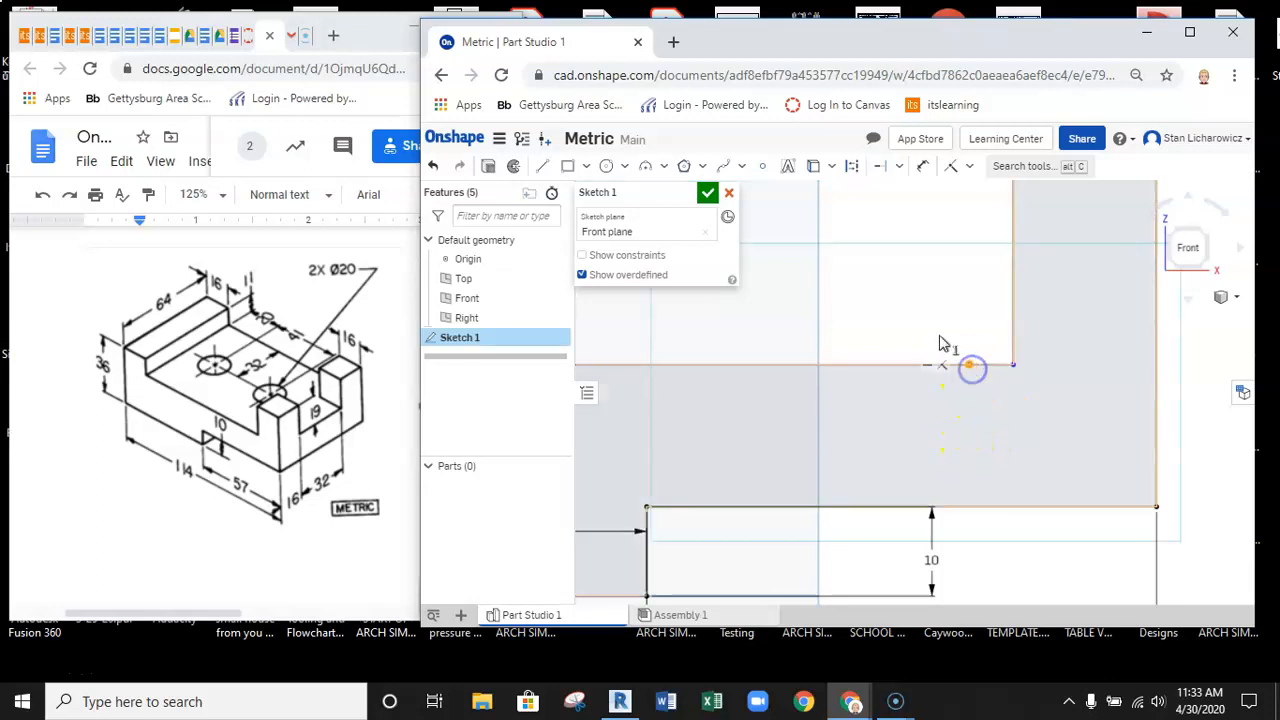
scroll(911, 349, down, 4)
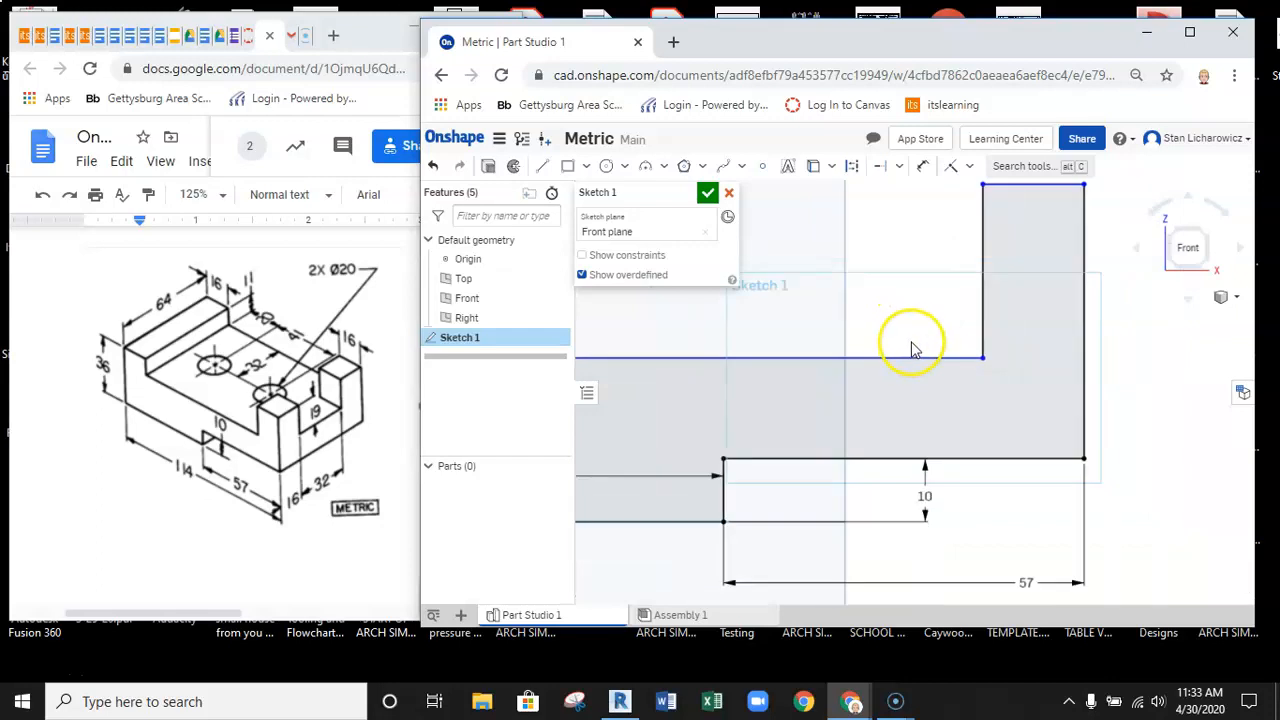
middle_drag(914, 323, 921, 383)
key(f)
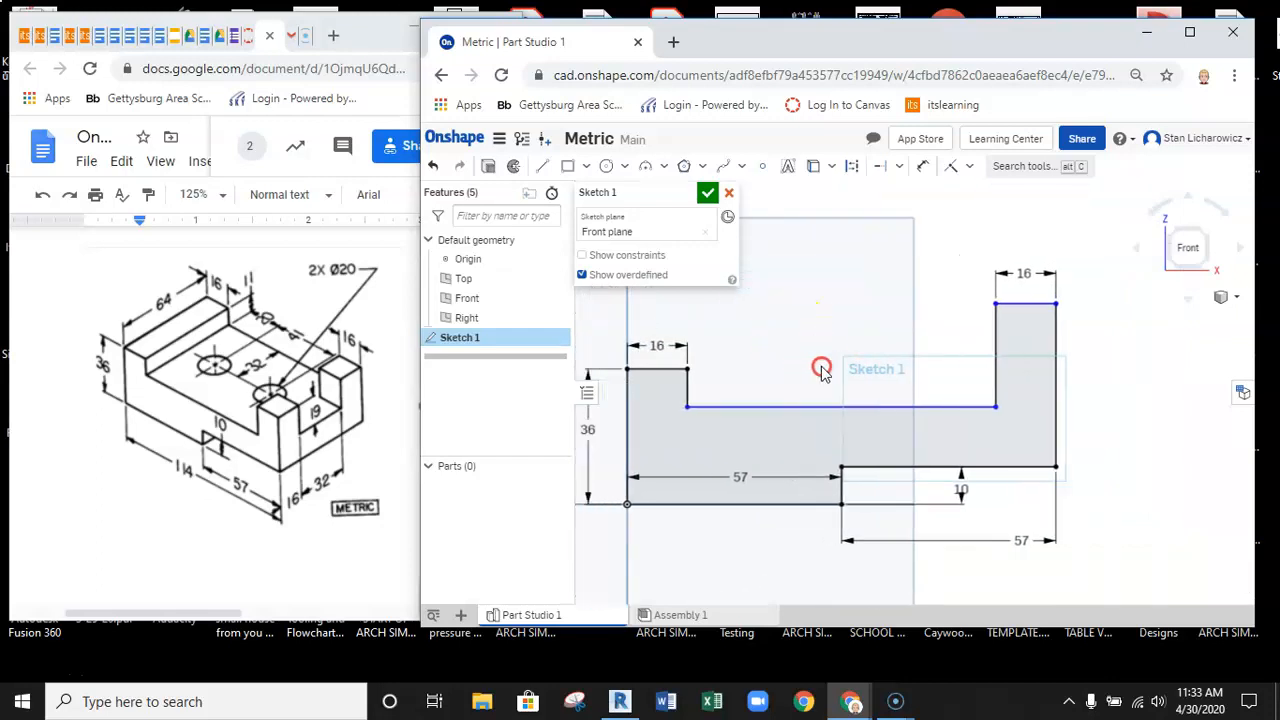
Step: Dimension the short vertical drop beside the left block to 11 mm
click(921, 165)
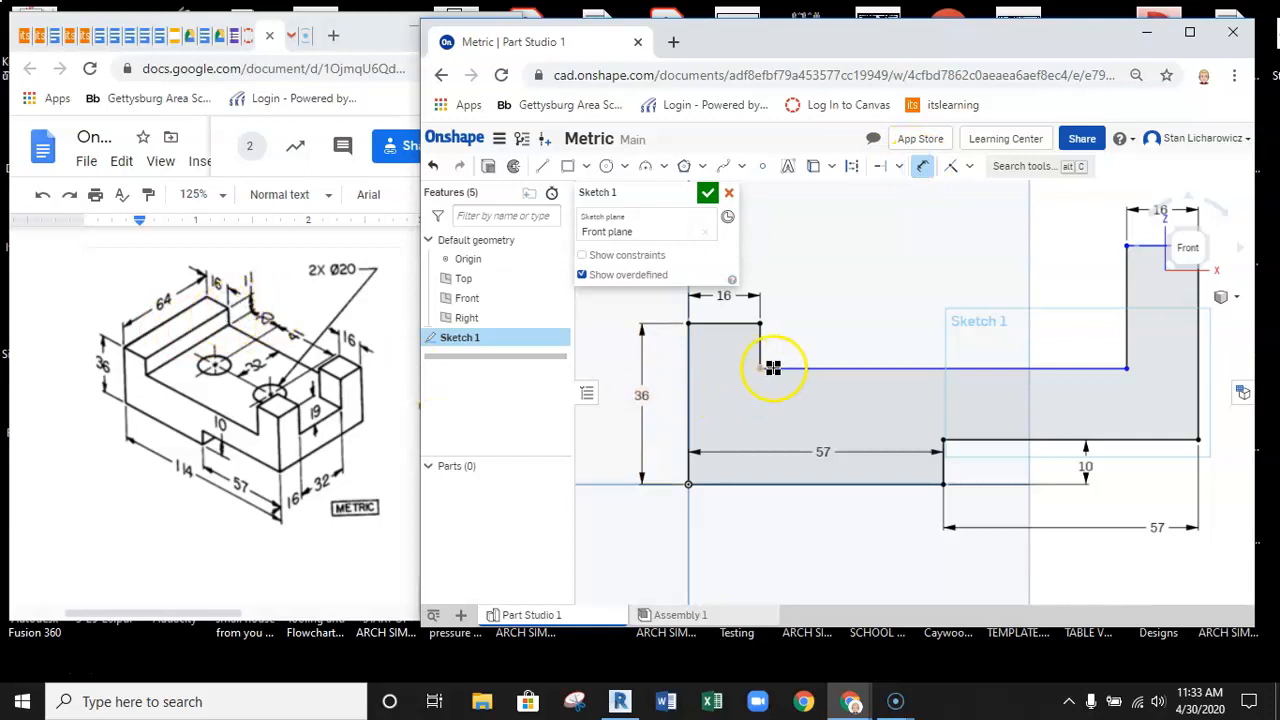
click(792, 342)
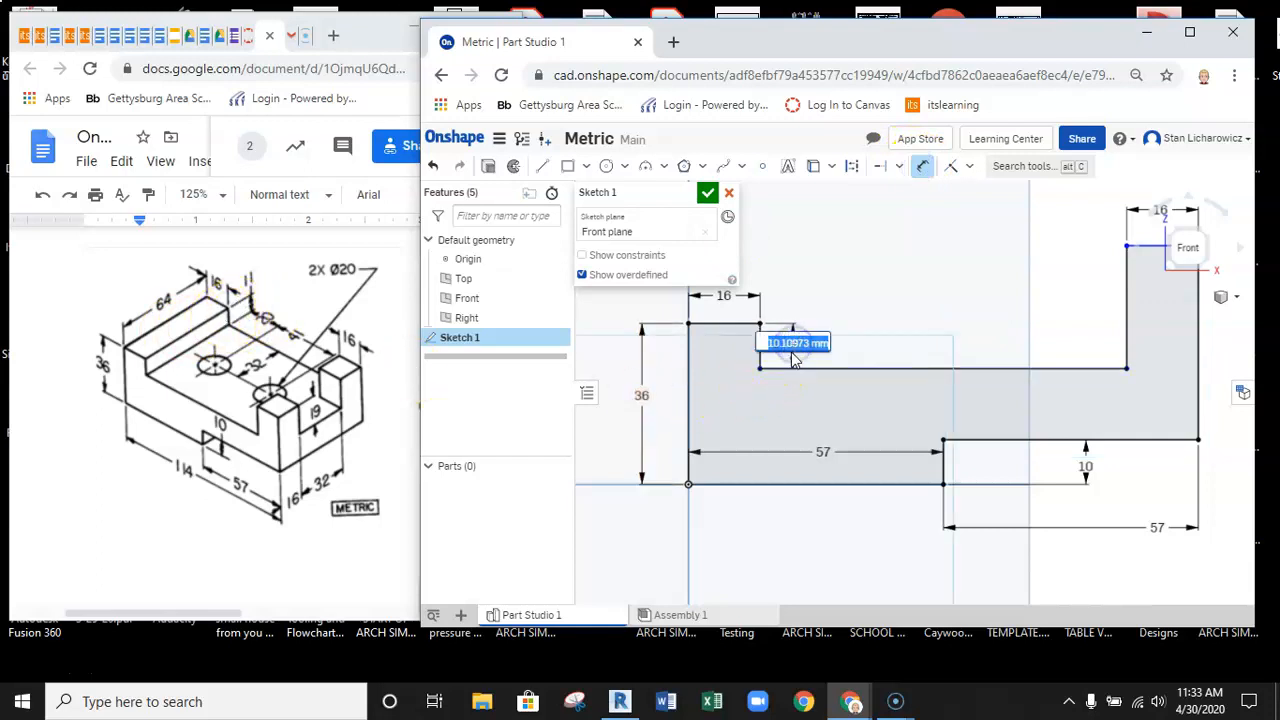
key(Return)
Step: Dimension the right upright's inner edge to 19 mm and finish the sketch
middle_drag(911, 314, 818, 331)
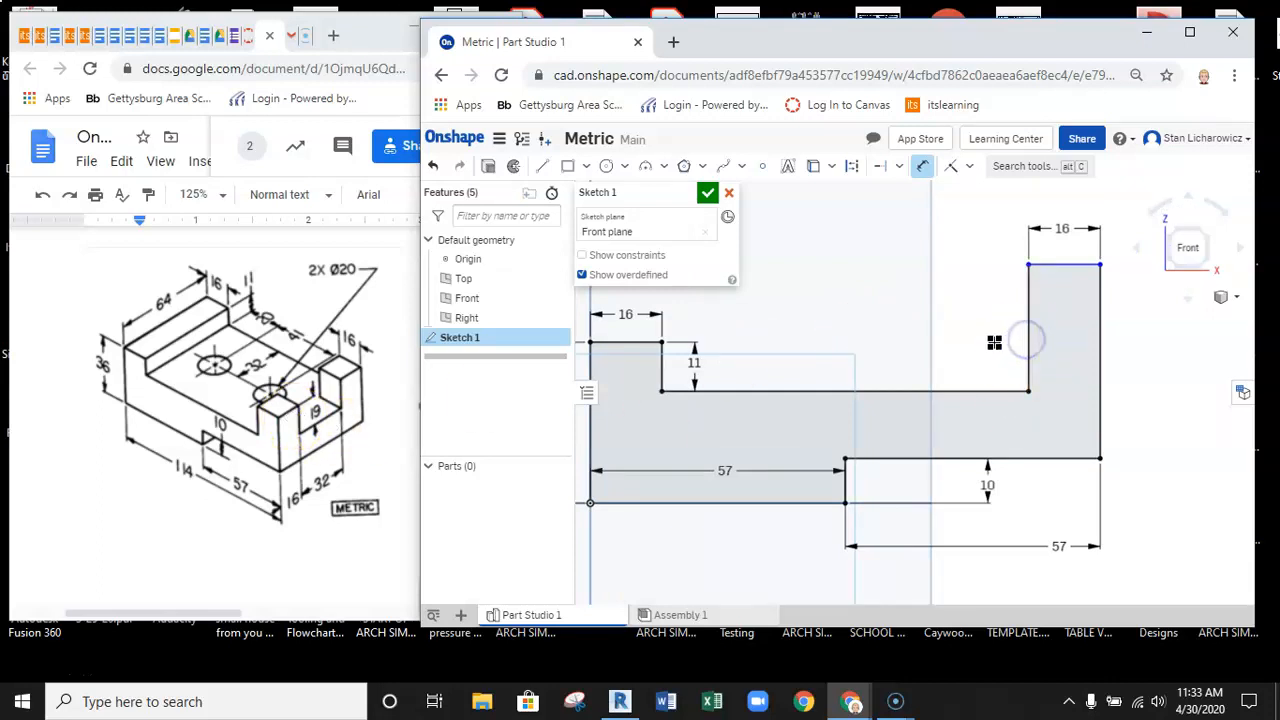
click(1007, 269)
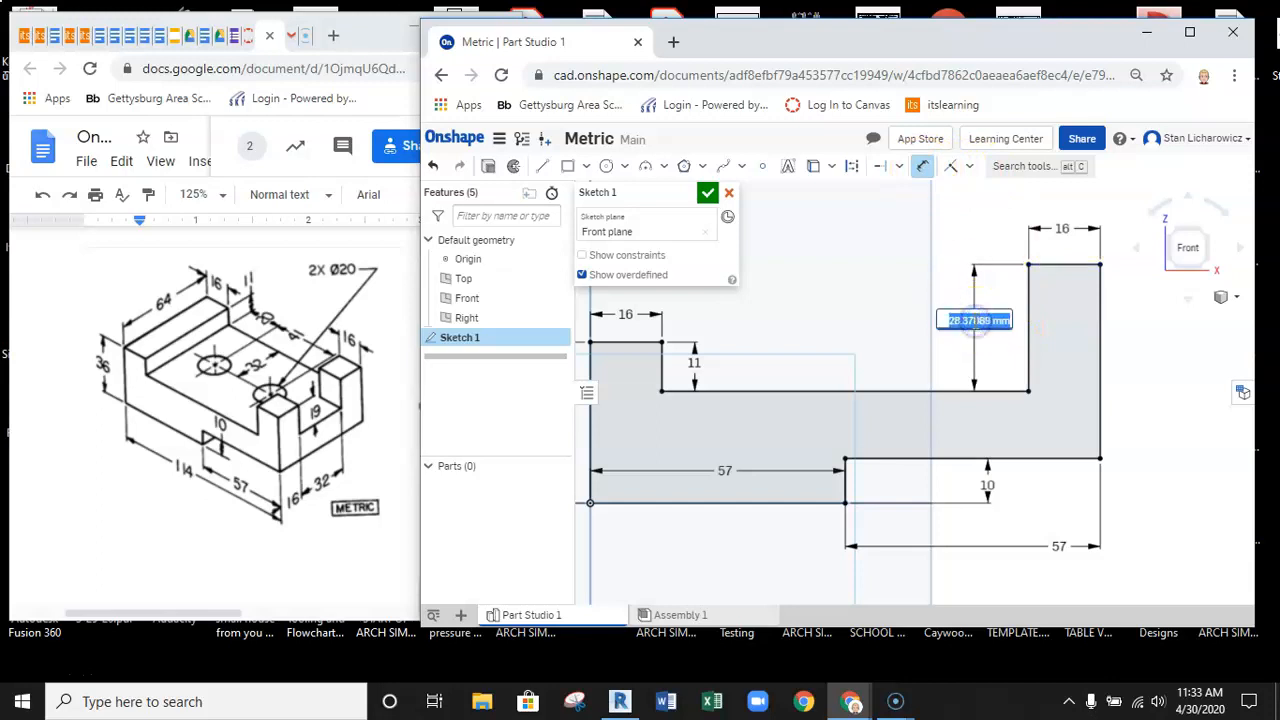
text(19)
key(Return)
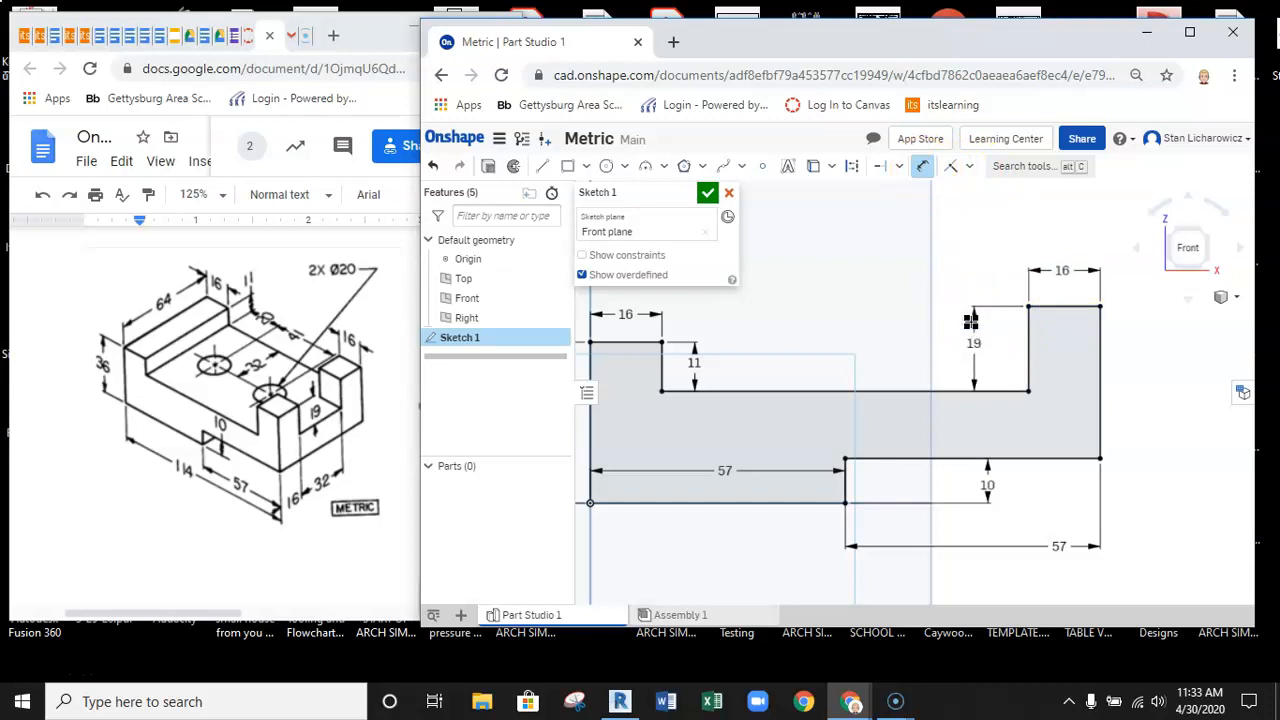
middle_drag(904, 334, 937, 351)
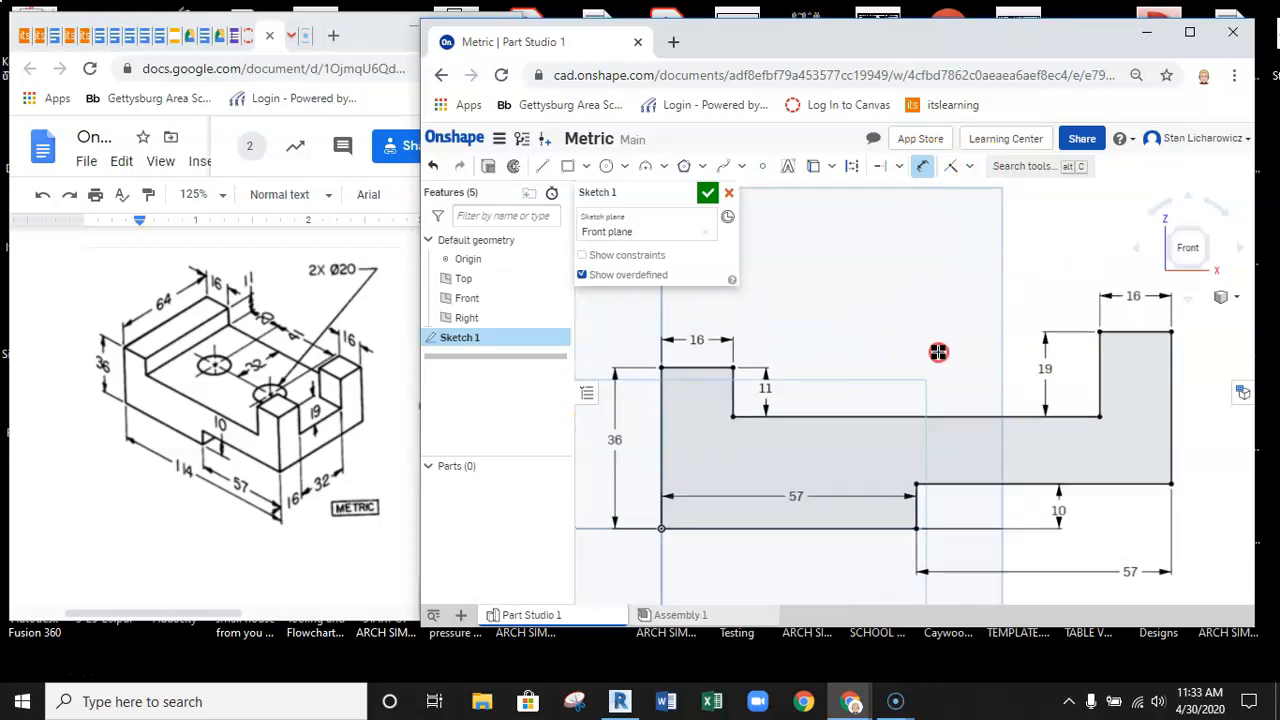
click(708, 193)
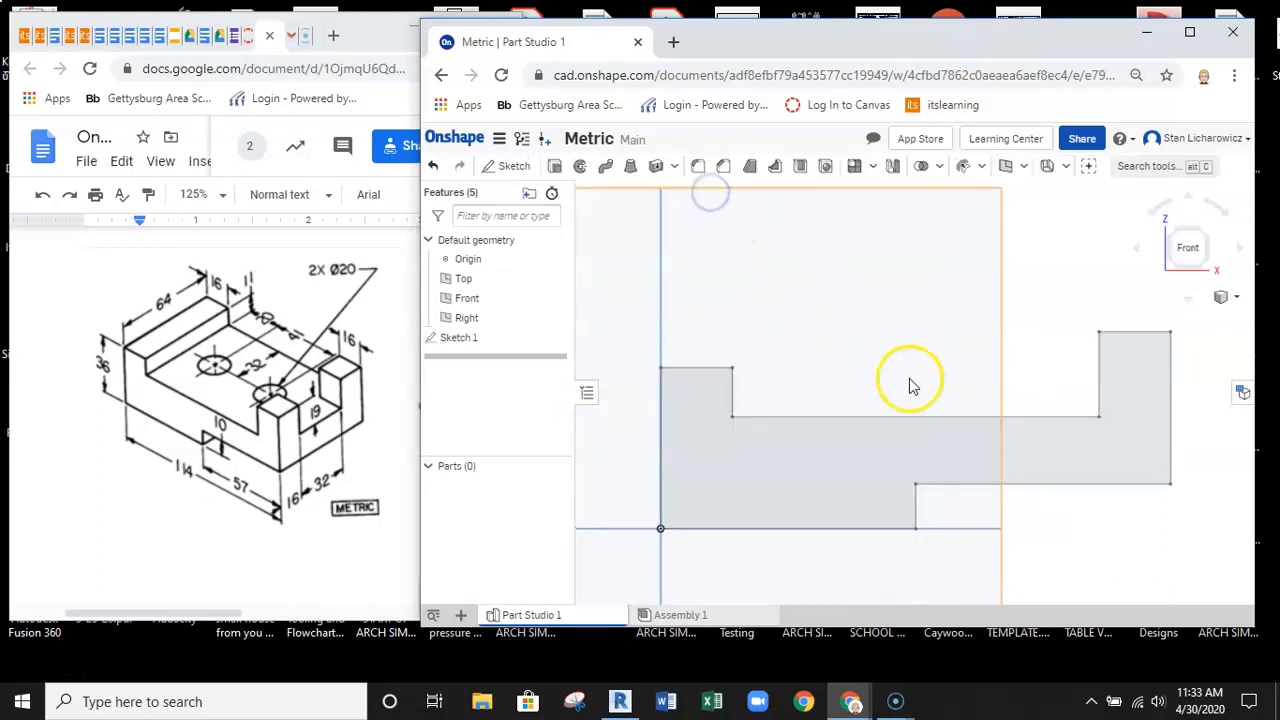
Step: Extrude the front profile as a new solid with a blind depth of 64 mm
scroll(895, 370, up, 2)
scroll(913, 363, down, 3)
mouse_move(918, 356)
right_down()
mouse_move(871, 366)
mouse_move(889, 373)
right_up()
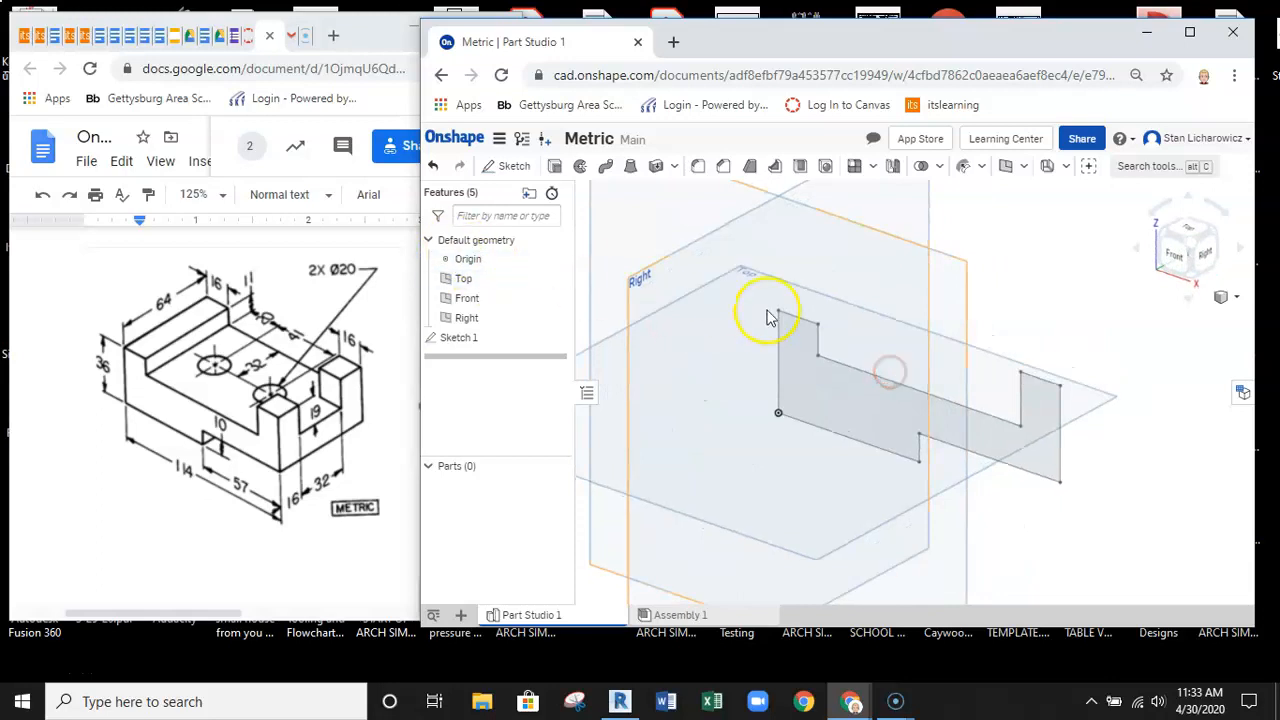
click(557, 167)
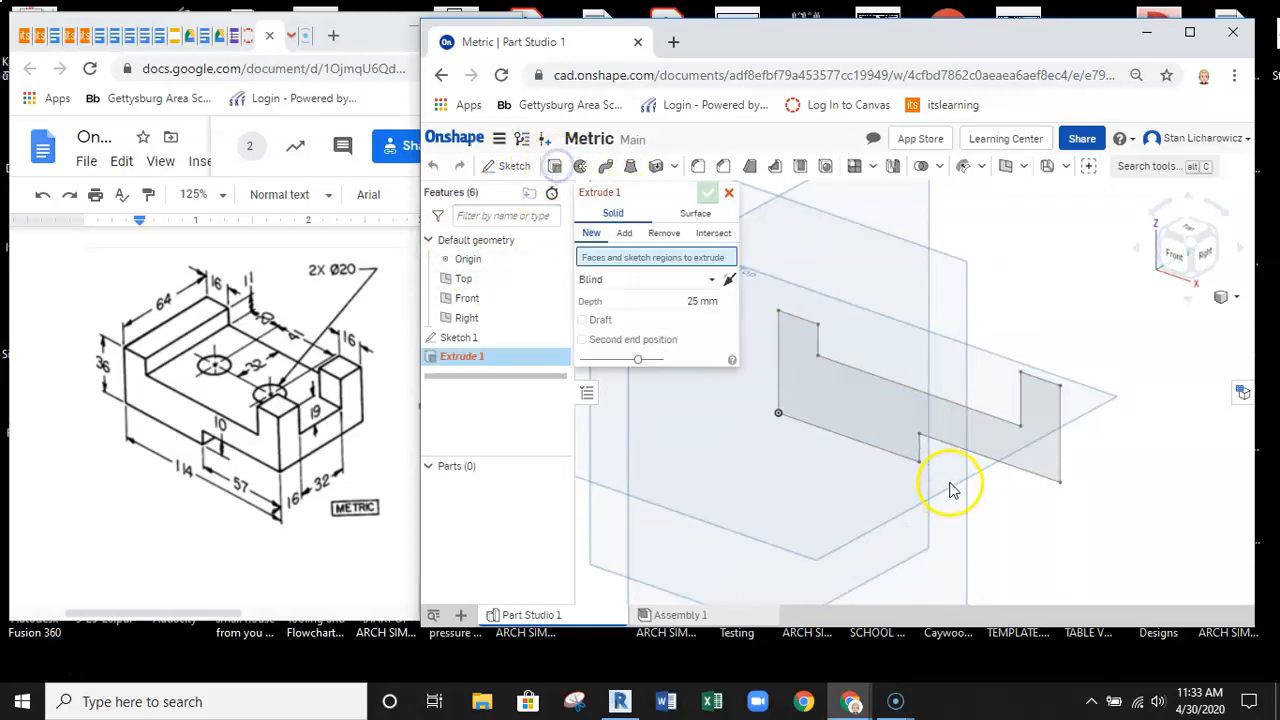
click(900, 426)
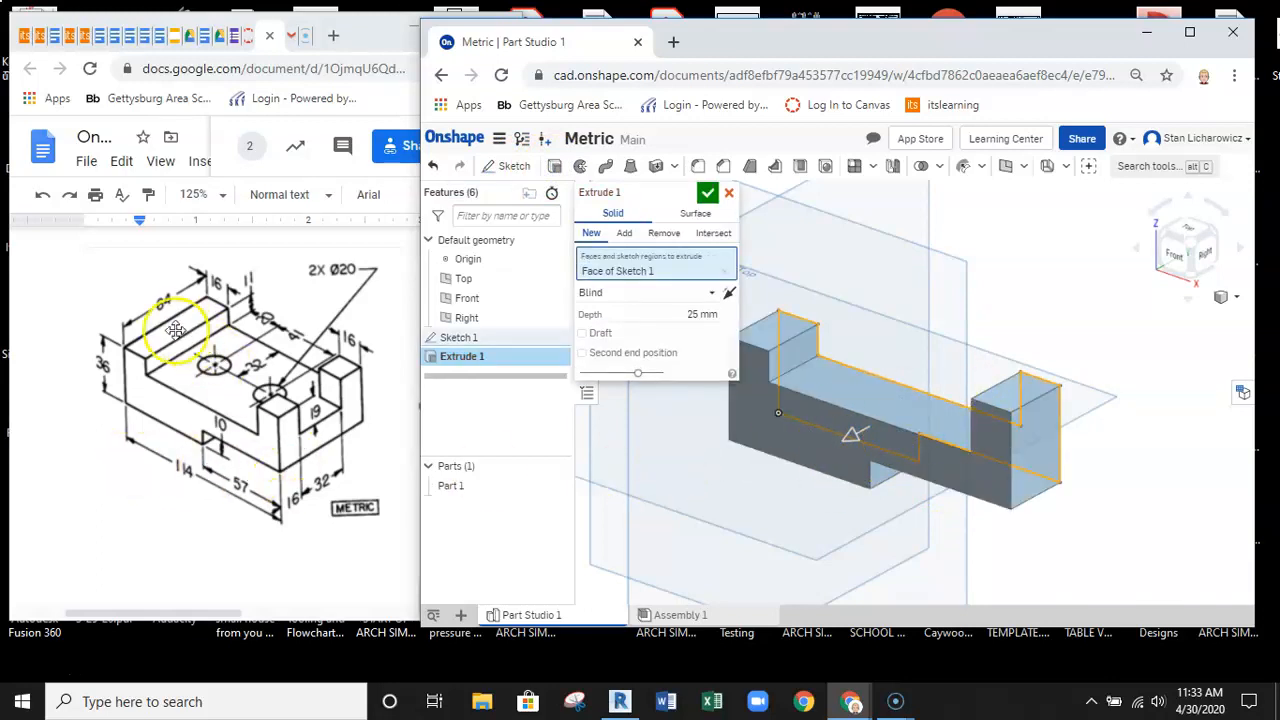
click(705, 315)
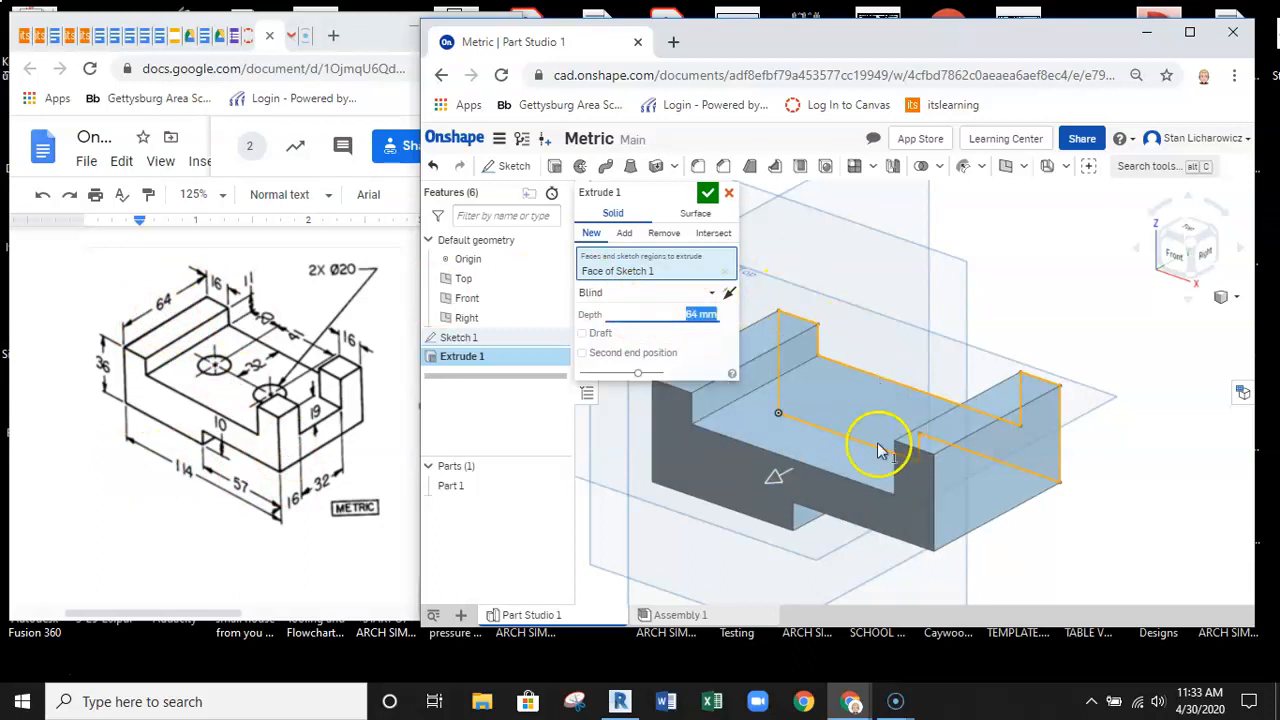
click(707, 193)
Step: Start a new sketch on the block's right end face, viewed from the right
middle_drag(1050, 557, 1092, 517)
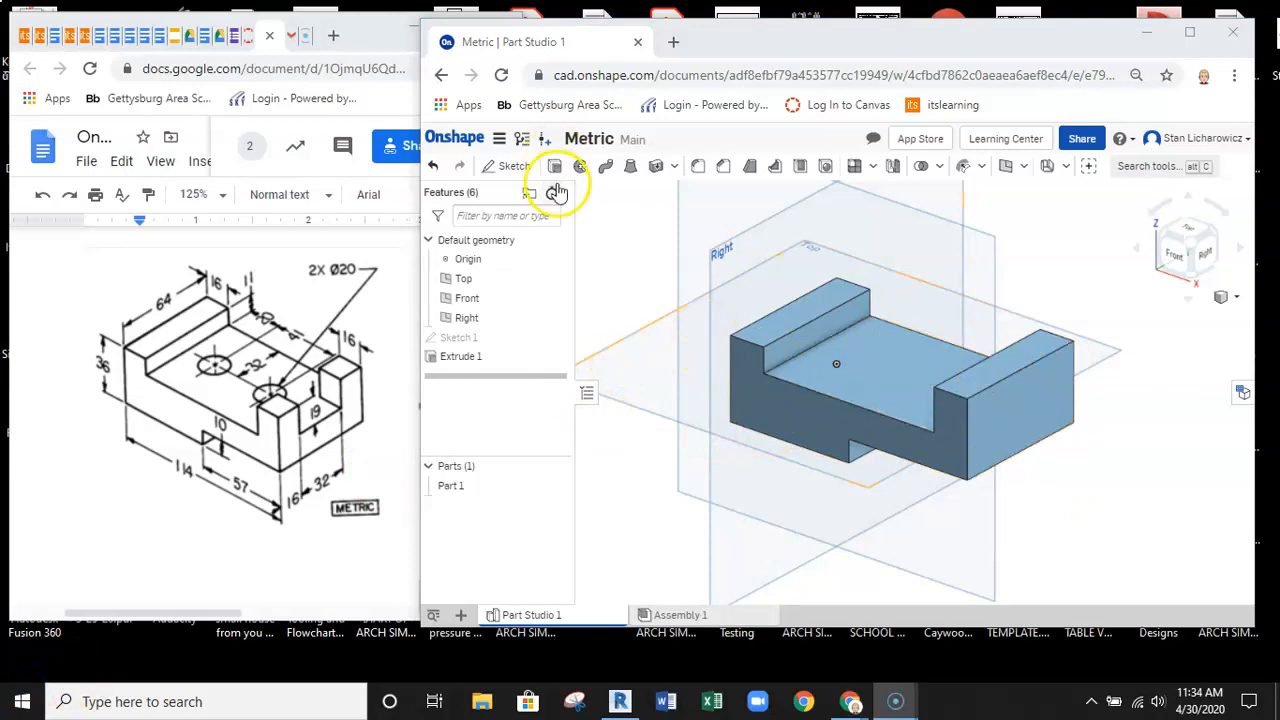
click(512, 166)
click(1028, 388)
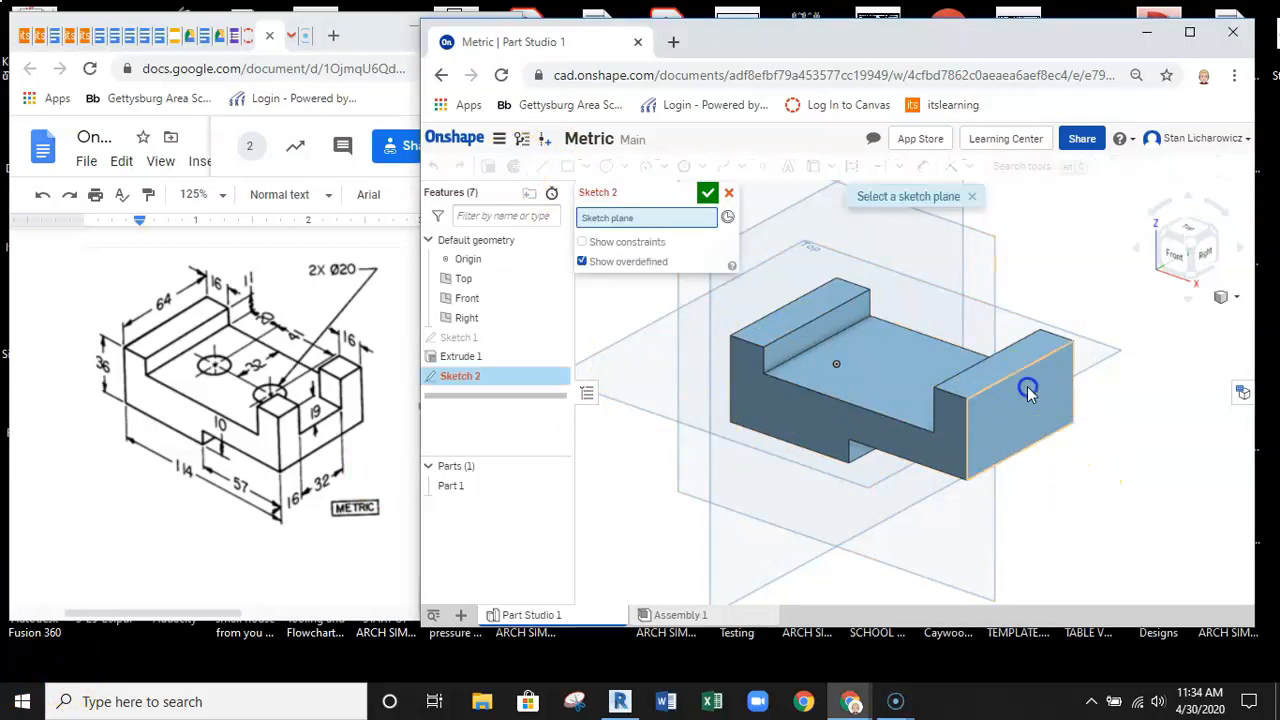
click(1203, 257)
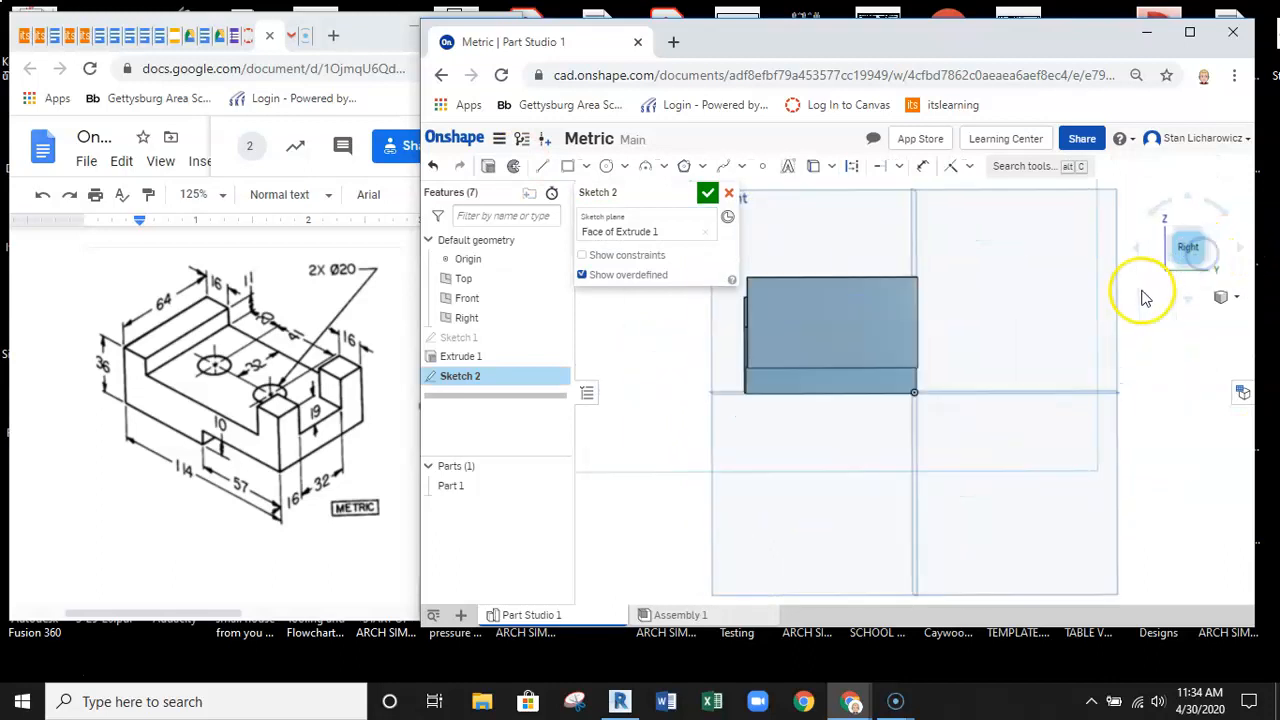
scroll(823, 286, up, 3)
scroll(840, 360, up, 2)
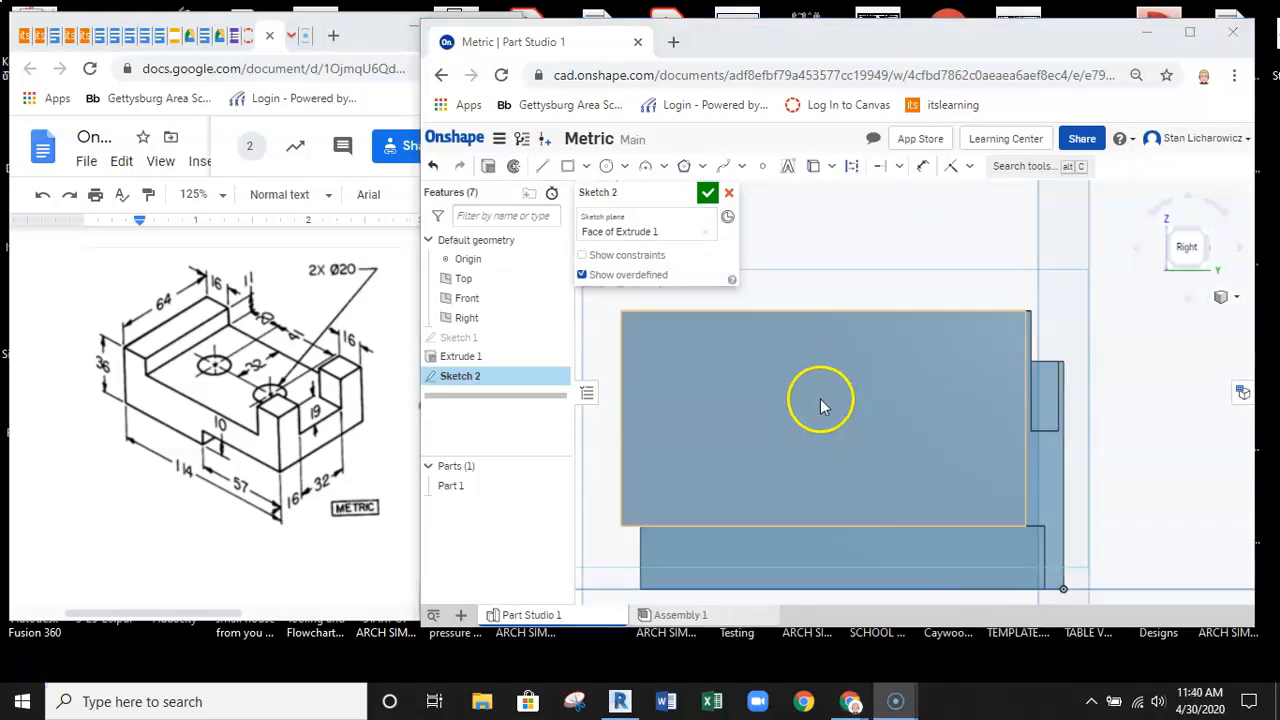
Step: Draw a vertical construction line from the midpoint of the end face's top edge to the midpoint of its bottom edge
click(541, 165)
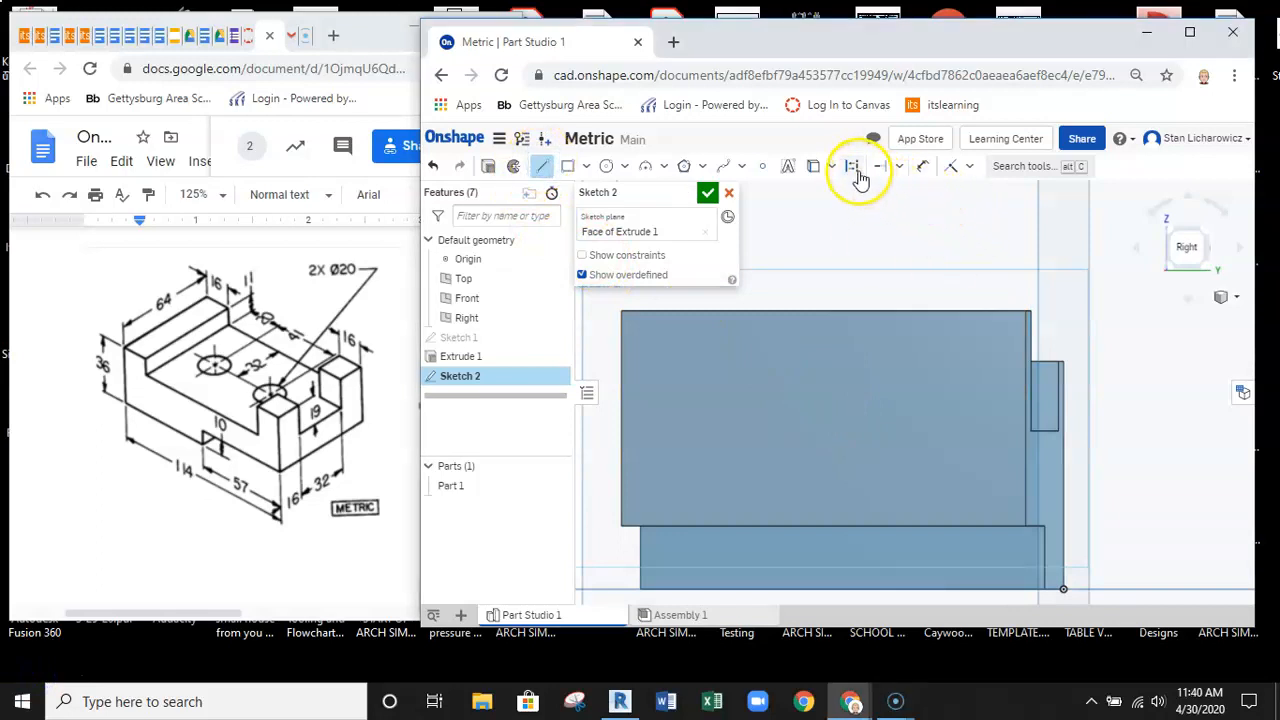
click(823, 310)
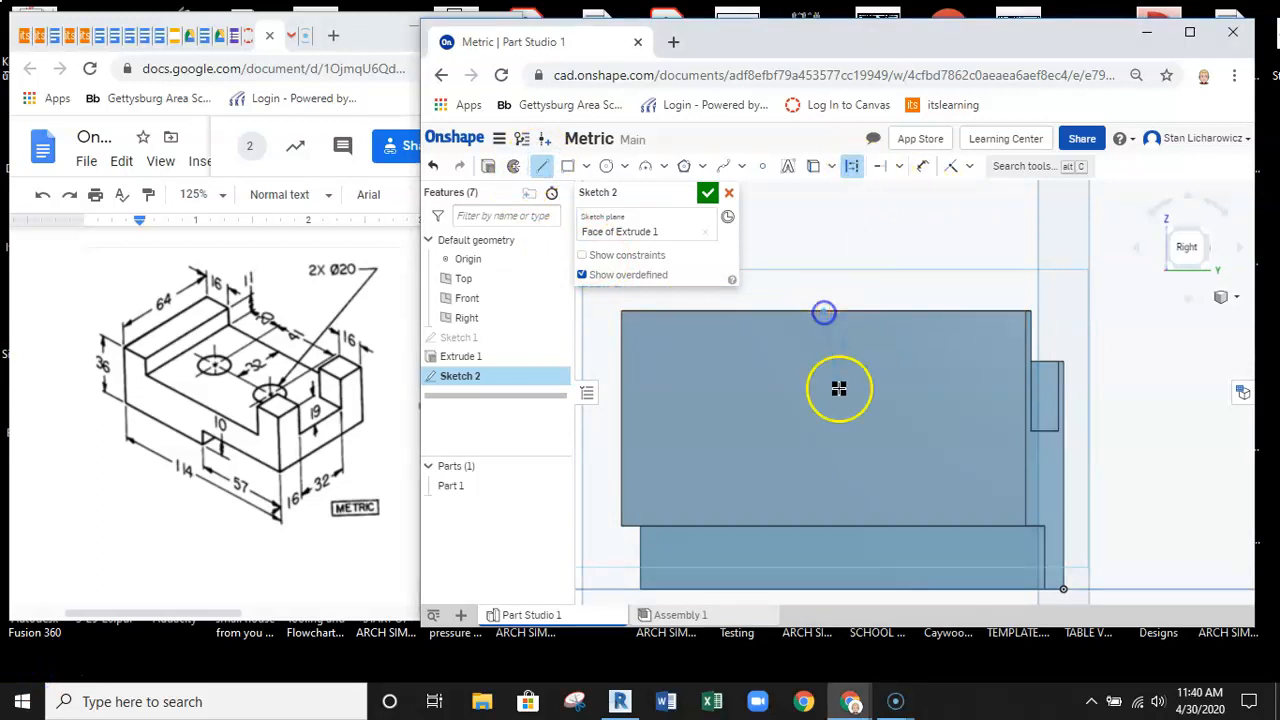
click(823, 524)
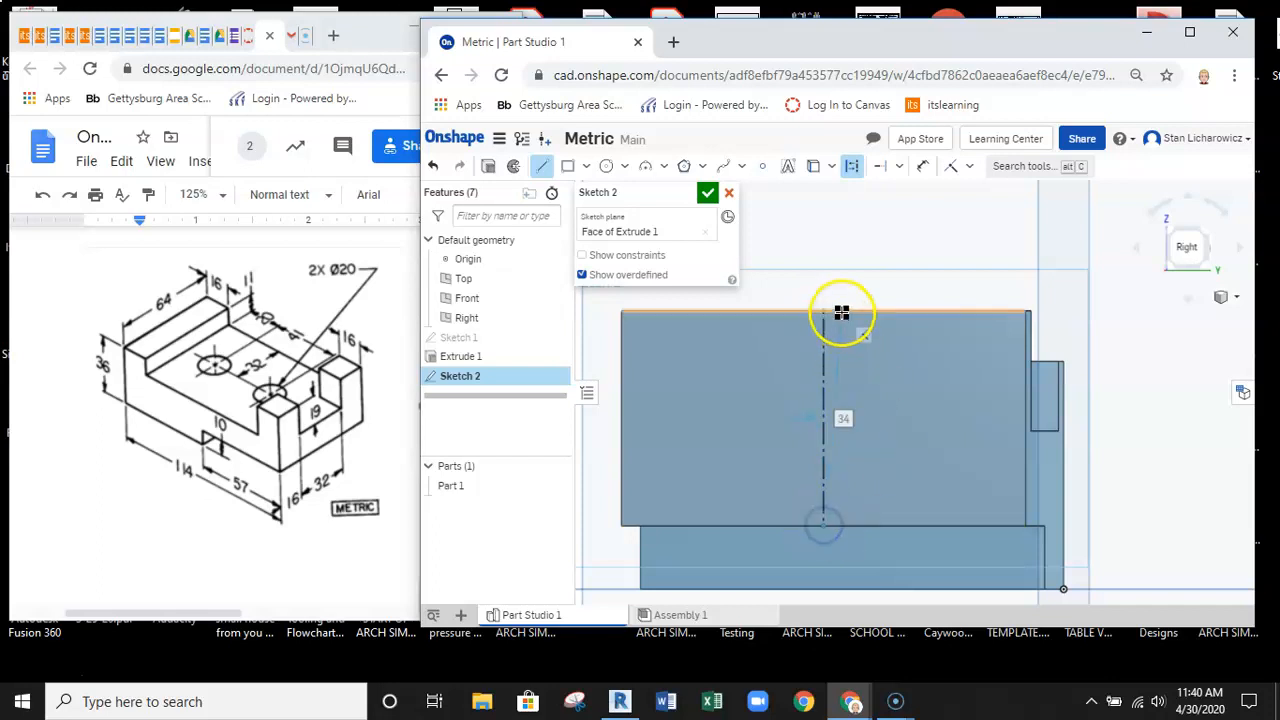
Step: Draw a corner rectangle about 31 by 18 mm hanging from the end face's top edge across the vertical centerline
key(Escape)
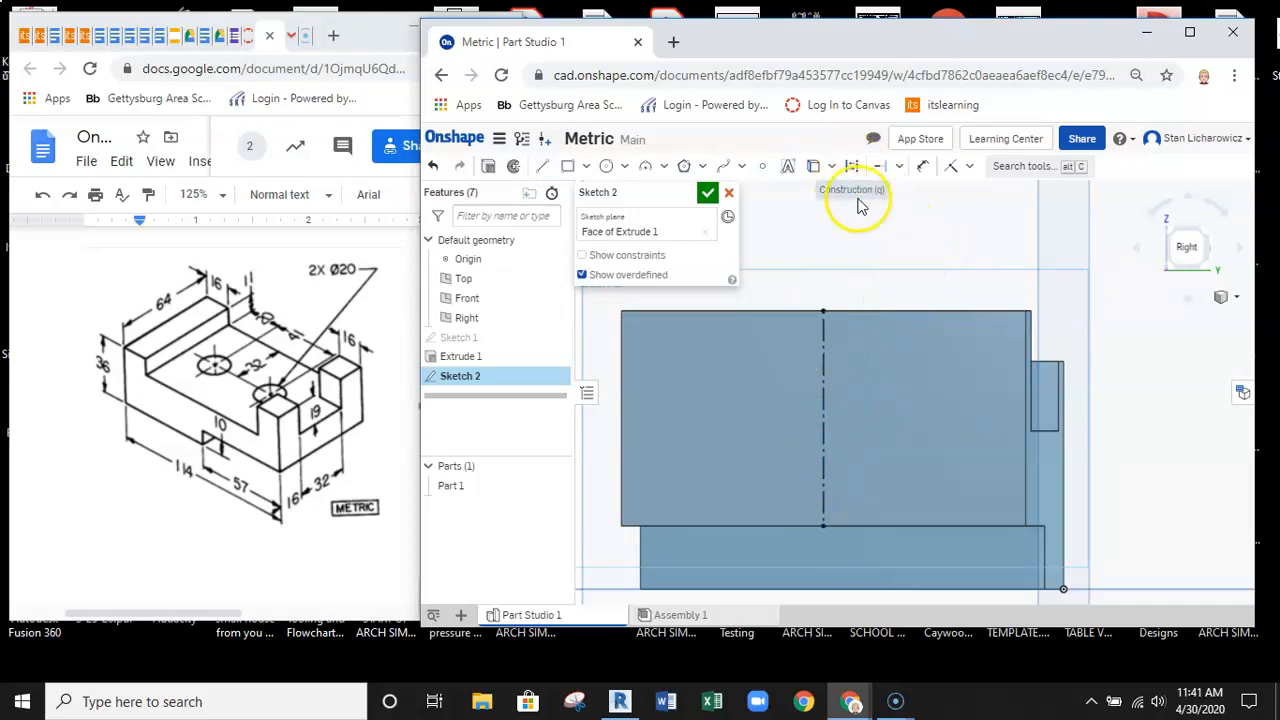
click(586, 167)
click(593, 196)
click(685, 313)
click(884, 424)
key(Escape)
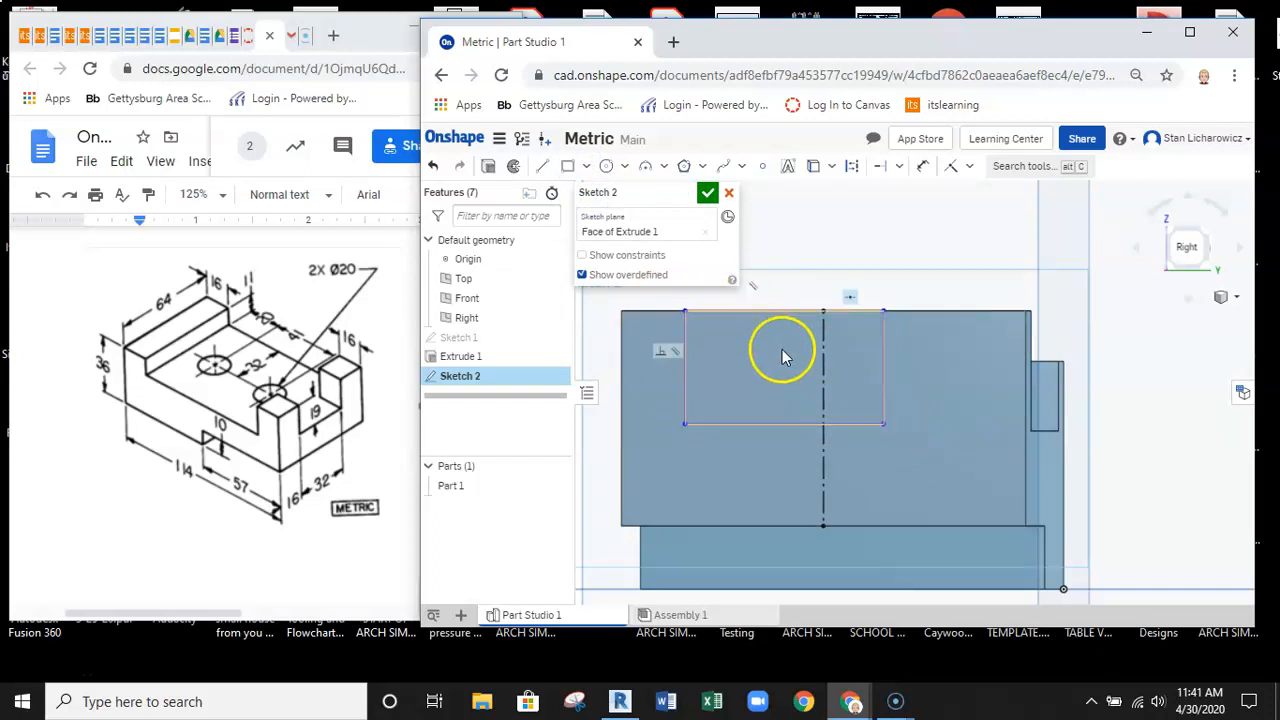
Step: Dimension the rectangle to 19 mm high and 32 mm wide
click(926, 166)
click(898, 344)
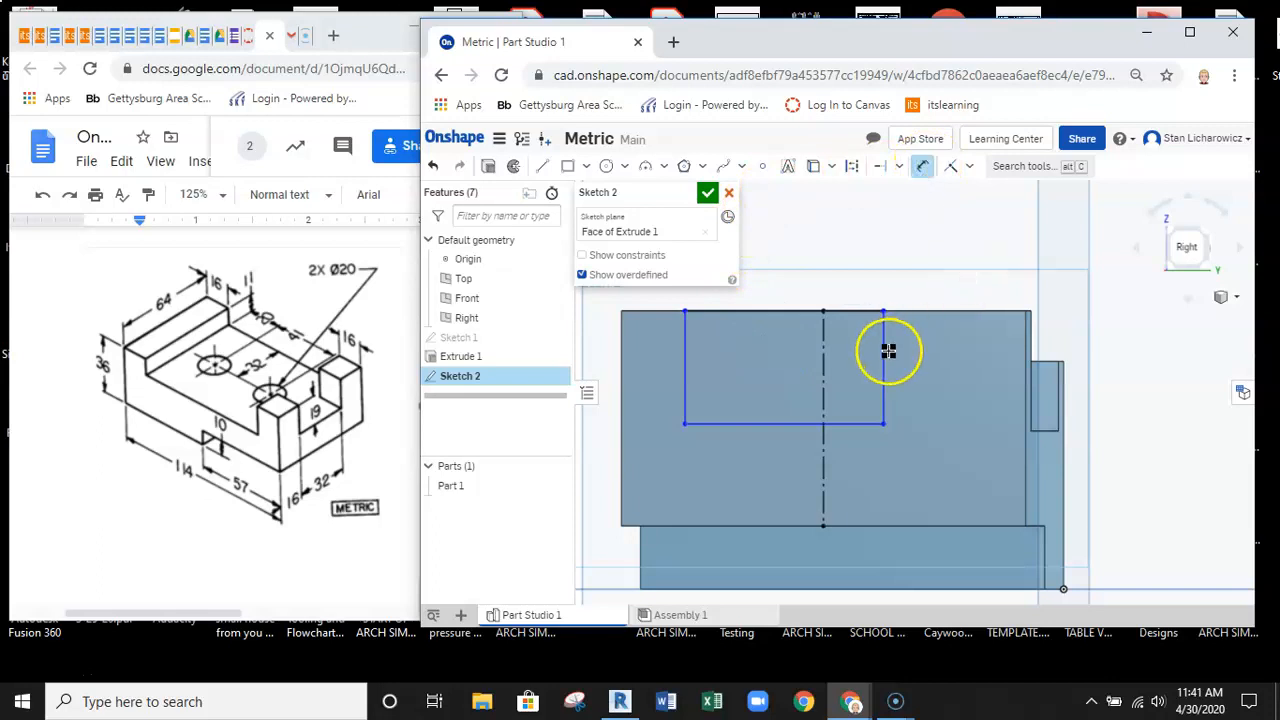
click(882, 351)
click(932, 354)
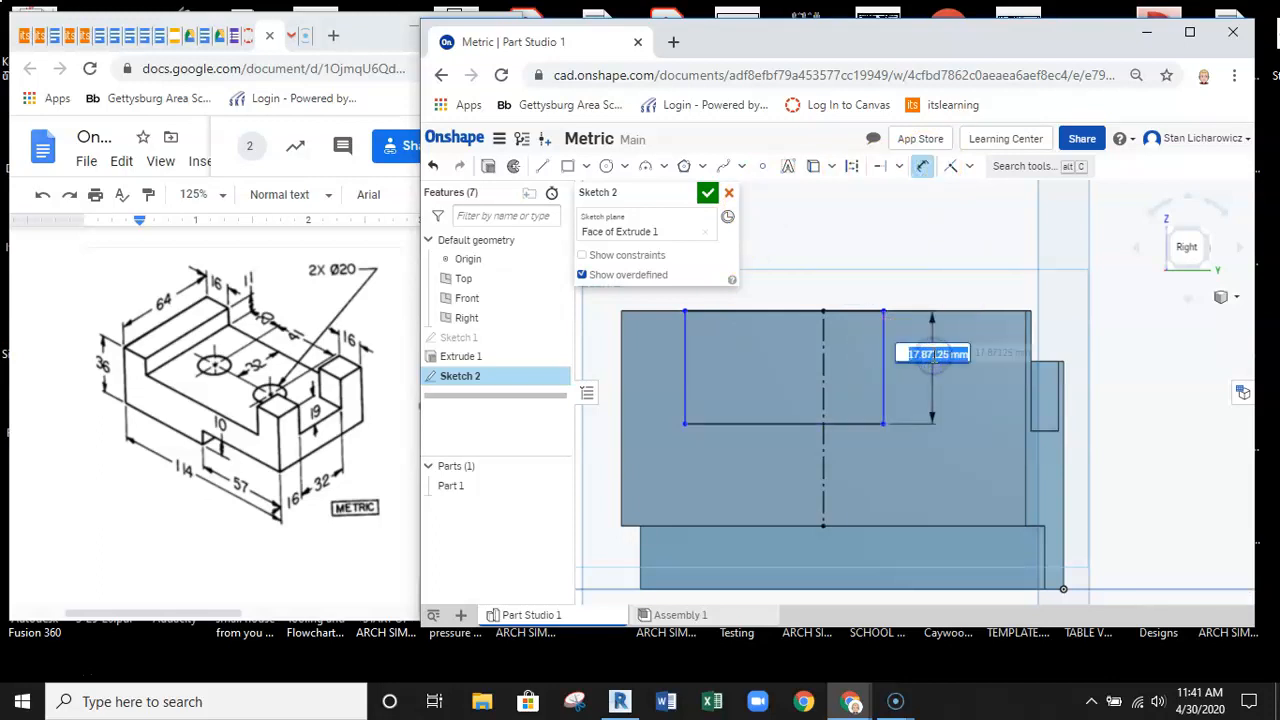
key(Return)
click(776, 432)
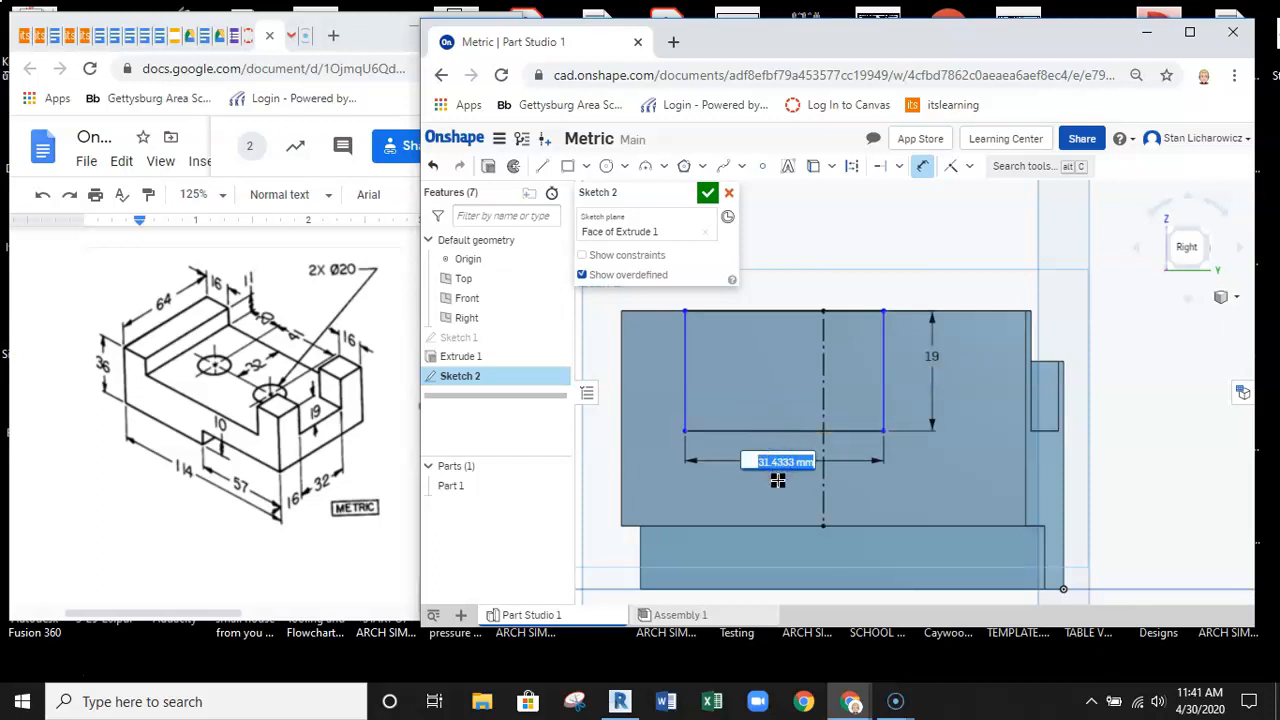
key(Return)
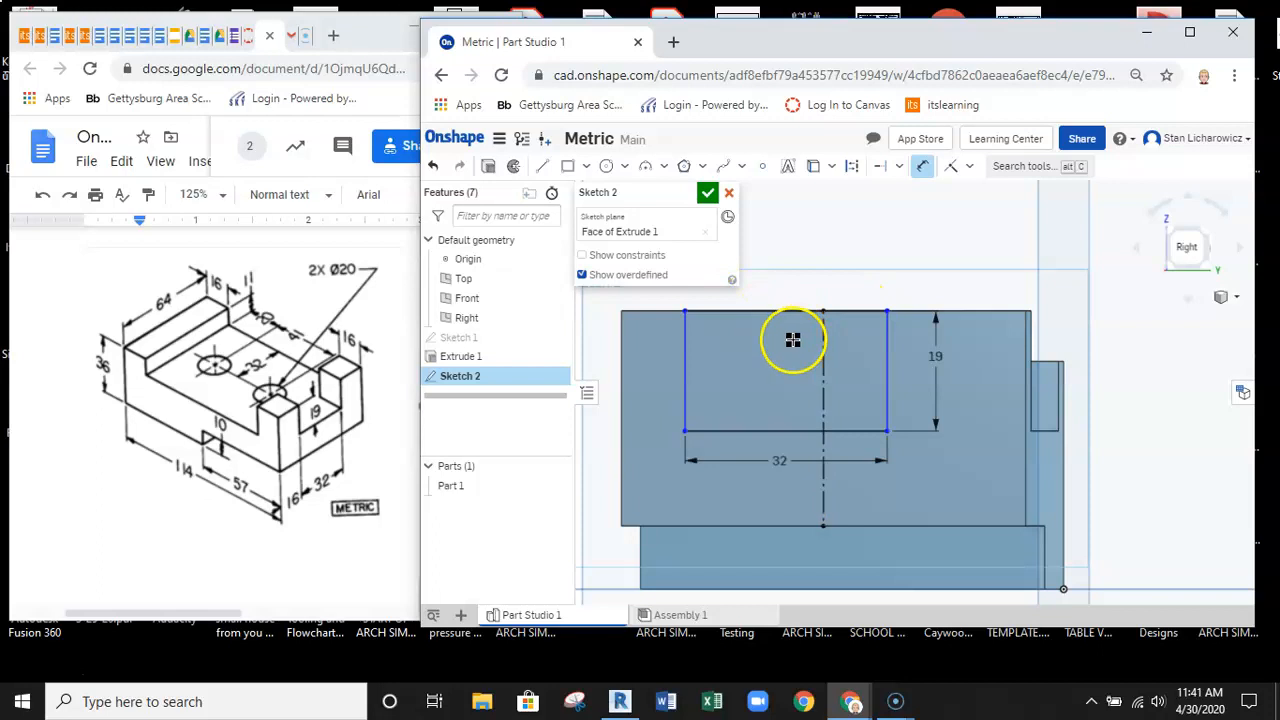
click(45, 670)
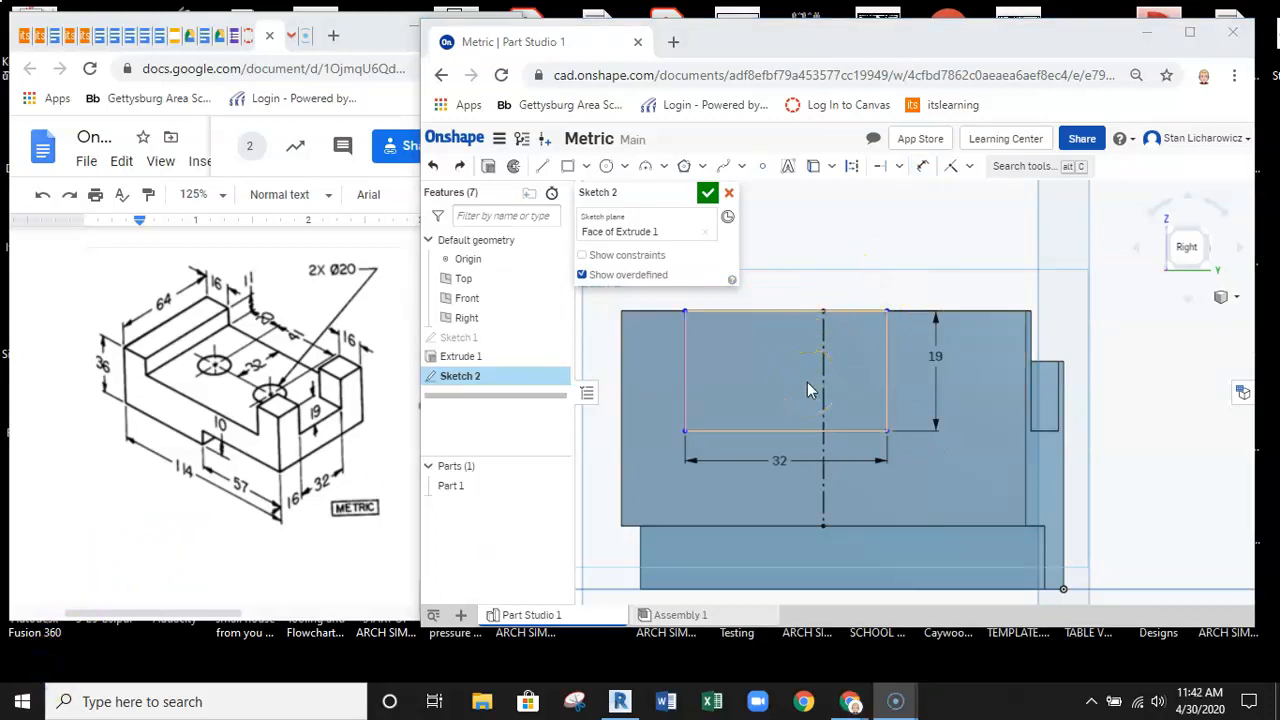
Step: Draw a construction line between the rectangle's top and bottom midpoints, make it coincident with the face's centerline, and finish the sketch
click(540, 167)
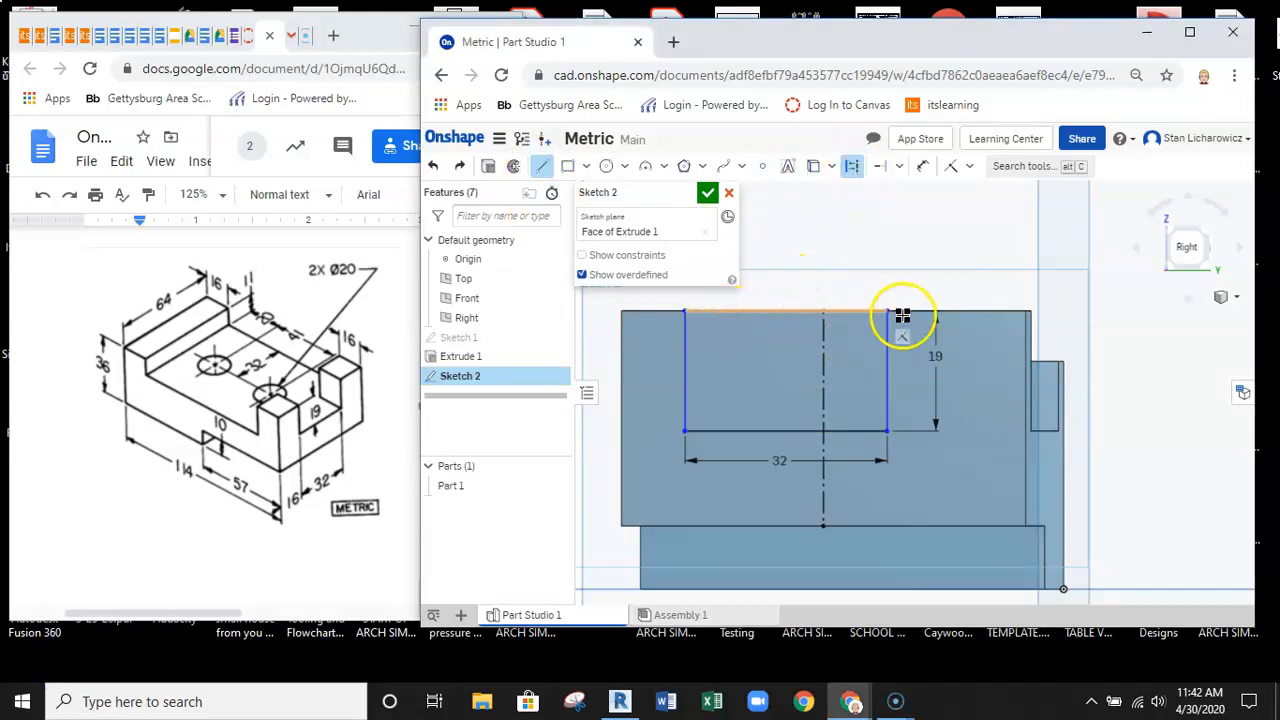
drag(784, 315, 784, 431)
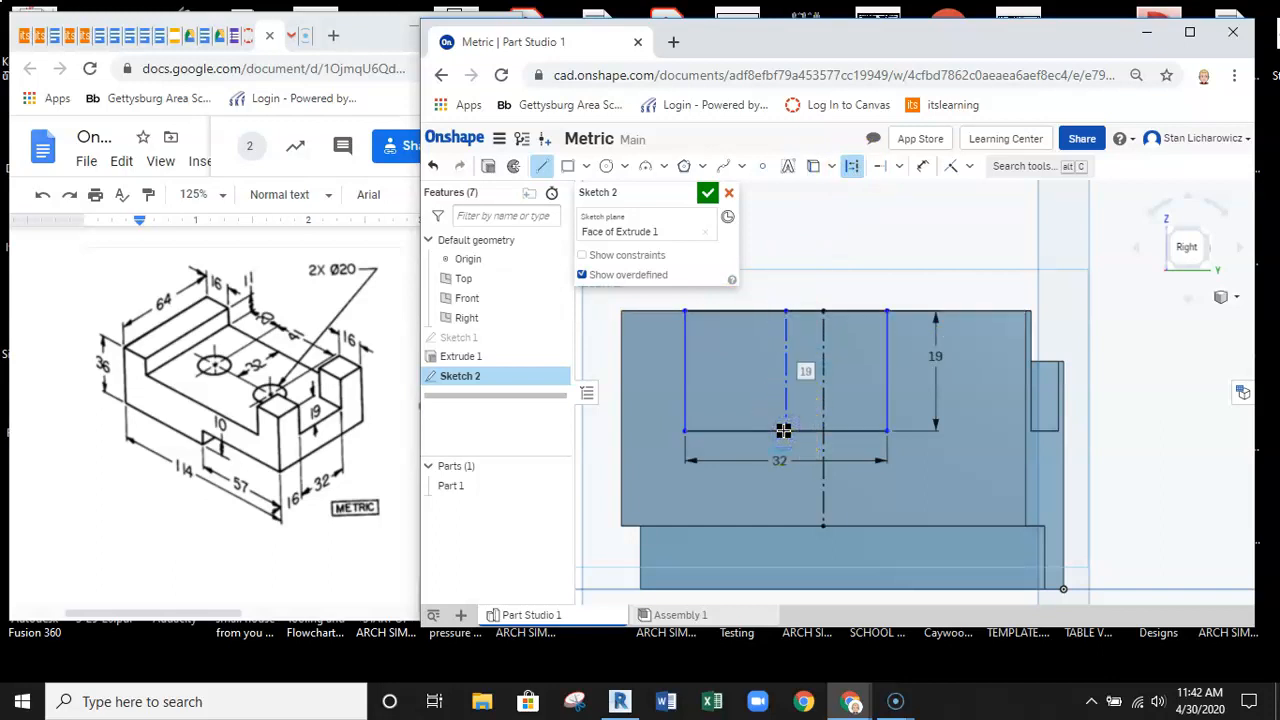
click(970, 166)
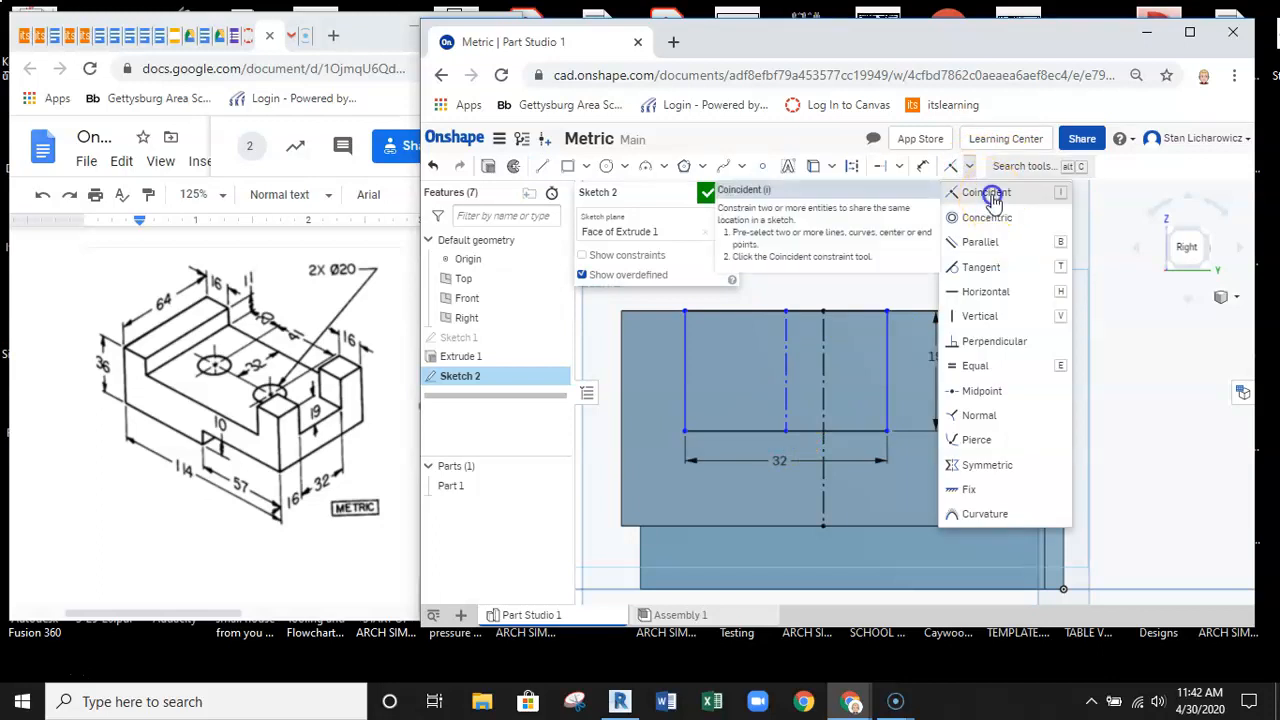
click(988, 193)
click(786, 345)
click(823, 345)
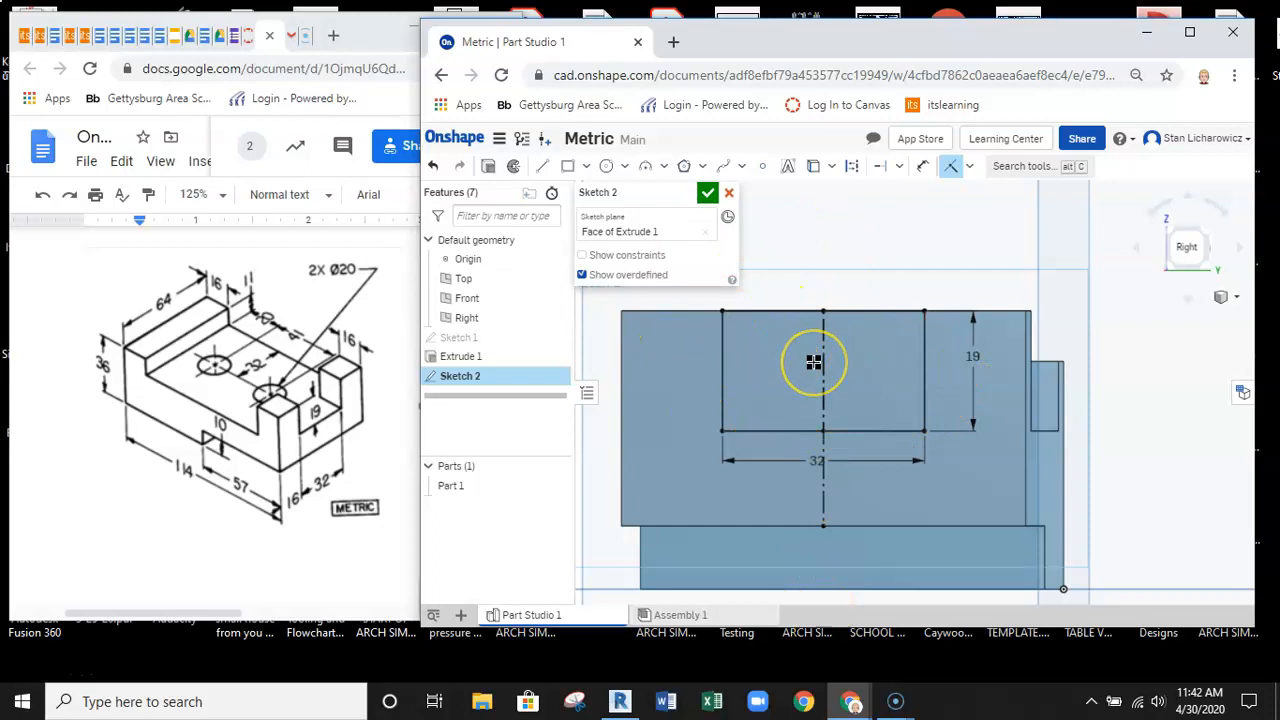
click(708, 194)
Step: Extrude the slot rectangle as a Remove operation with a blind depth of 16 mm through the upright
right_drag(745, 225, 811, 266)
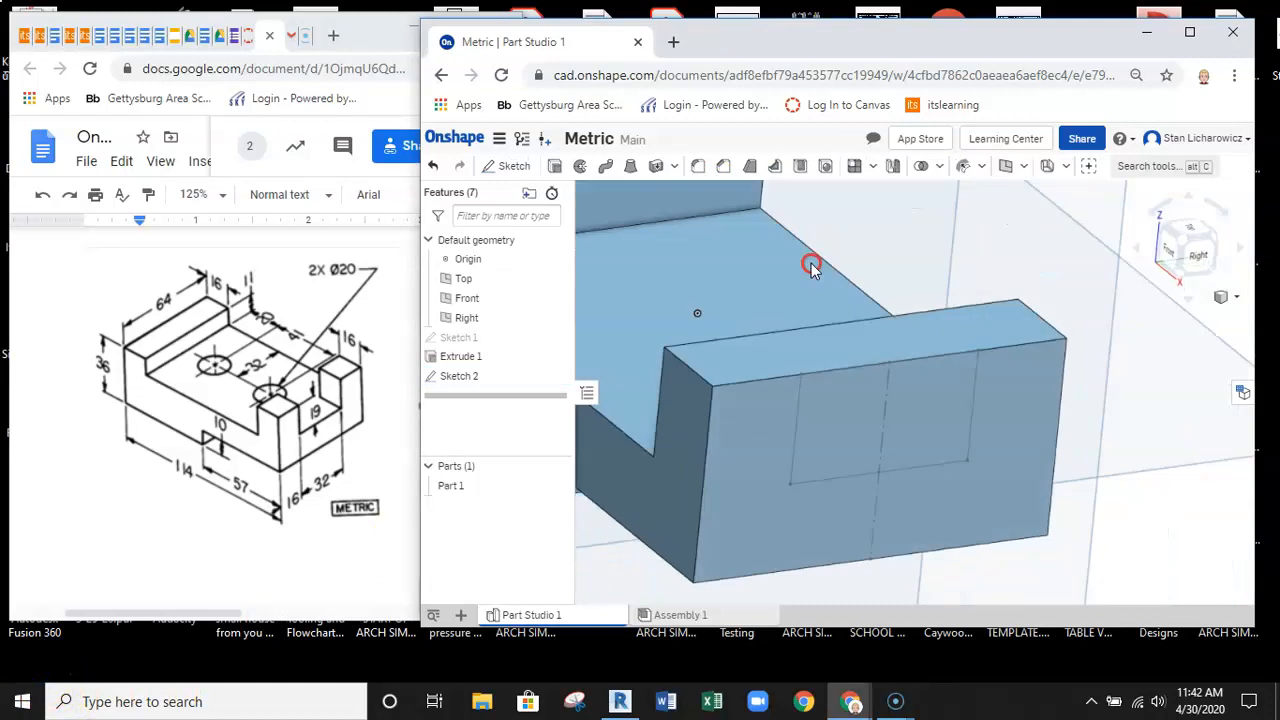
click(557, 167)
click(914, 403)
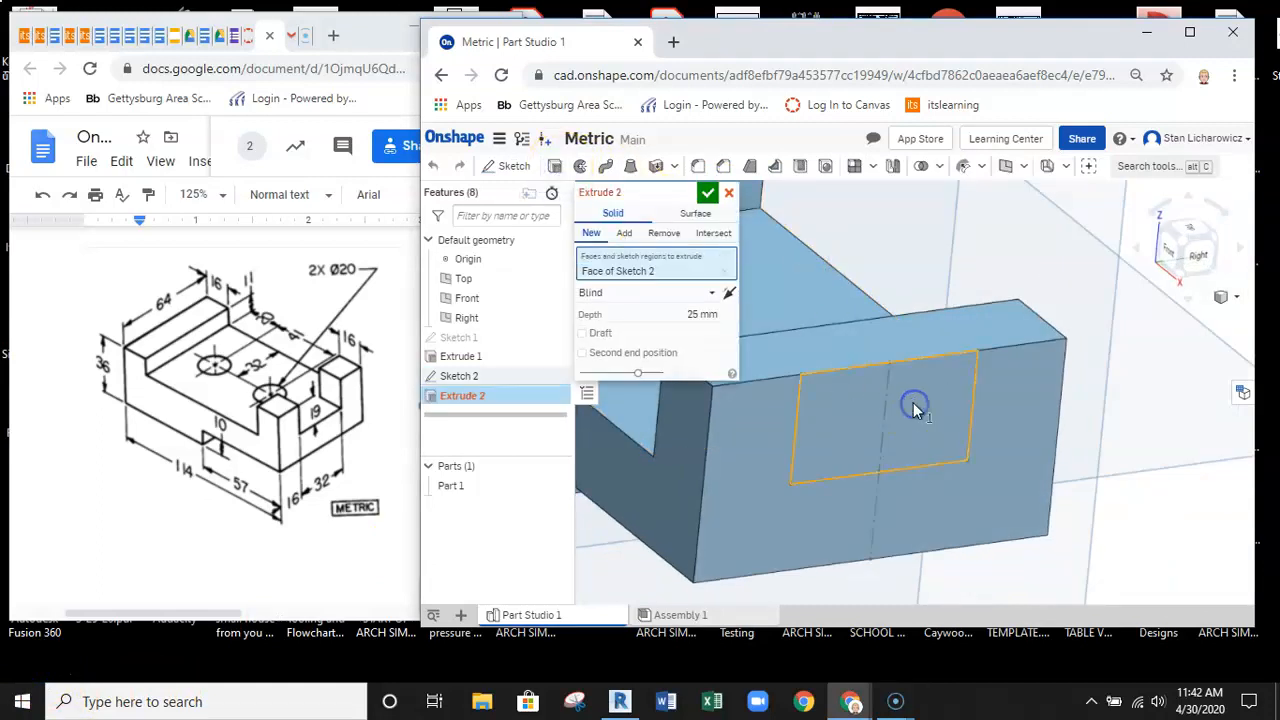
click(664, 234)
middle_drag(869, 389, 1073, 370)
click(697, 316)
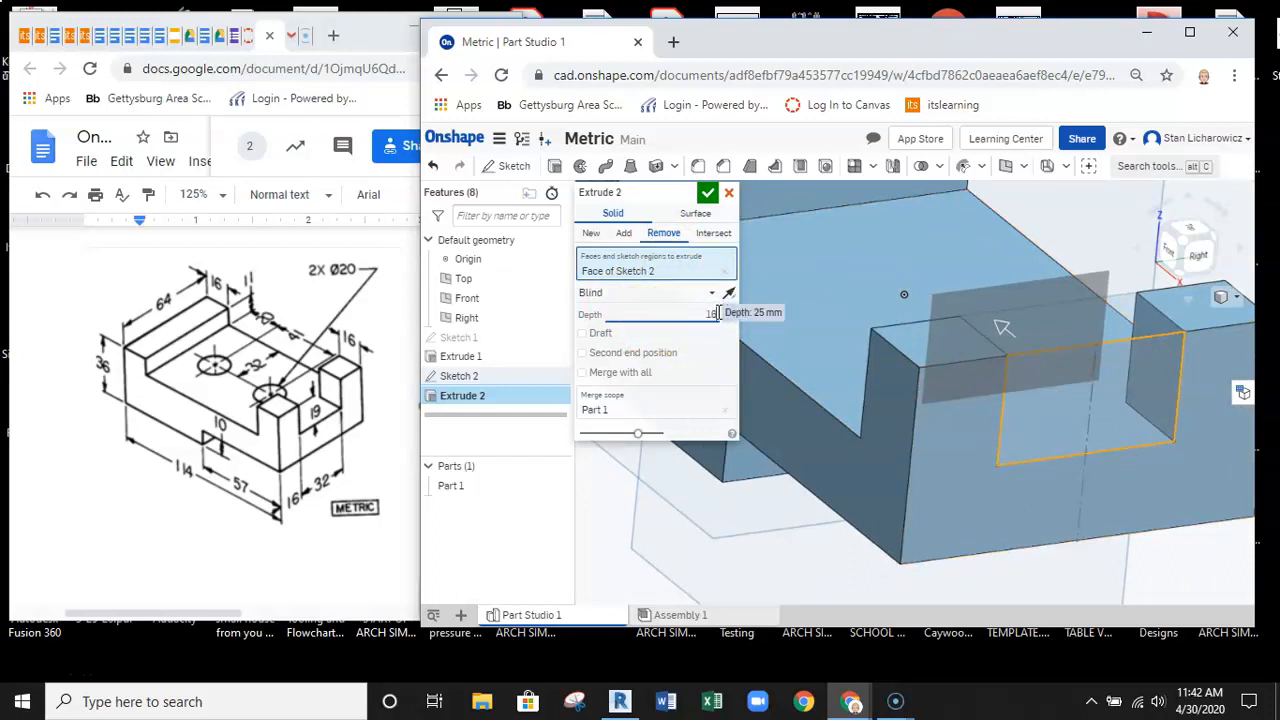
click(709, 197)
Step: Start a new sketch on the block's recessed floor face, viewed from the top
right_drag(948, 460, 1000, 412)
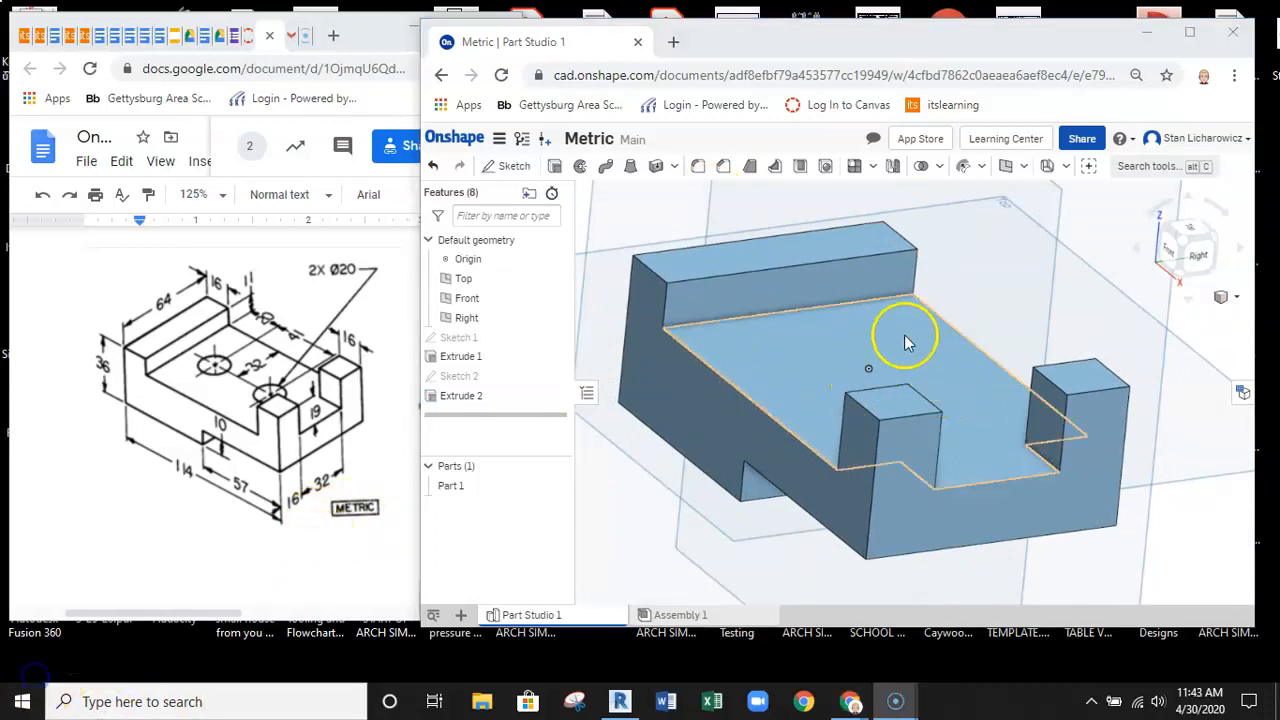
click(512, 170)
click(960, 360)
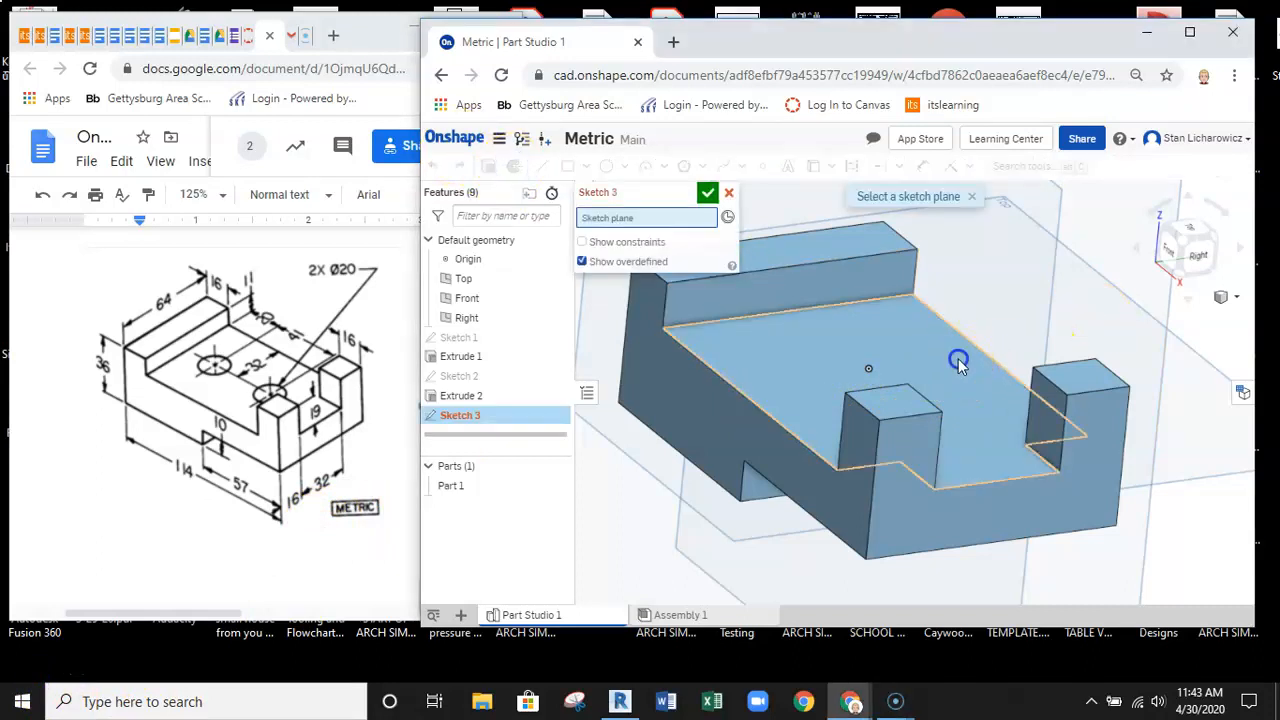
click(1182, 224)
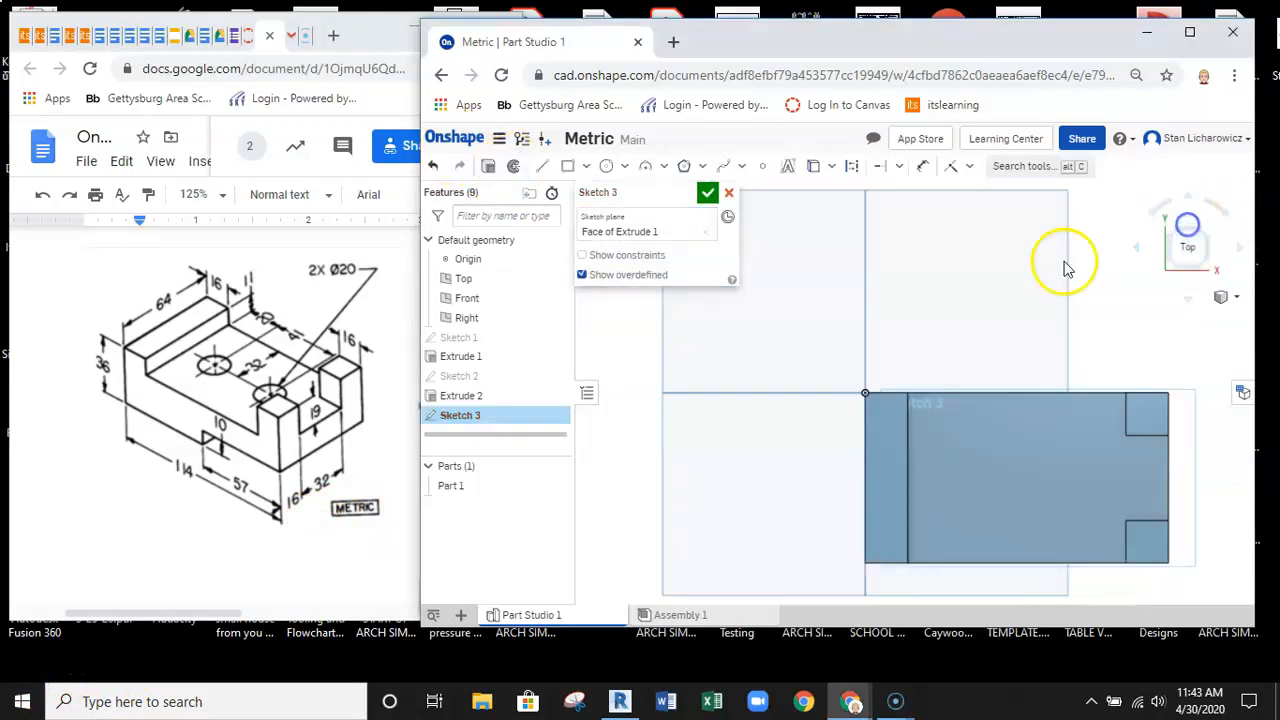
Step: Draw a horizontal construction line across the floor face from the midpoint of its left edge to the midpoint of its right edge
mouse_move(1009, 457)
middle_down()
mouse_move(960, 327)
mouse_move(791, 408)
middle_up()
scroll(959, 327, up, 5)
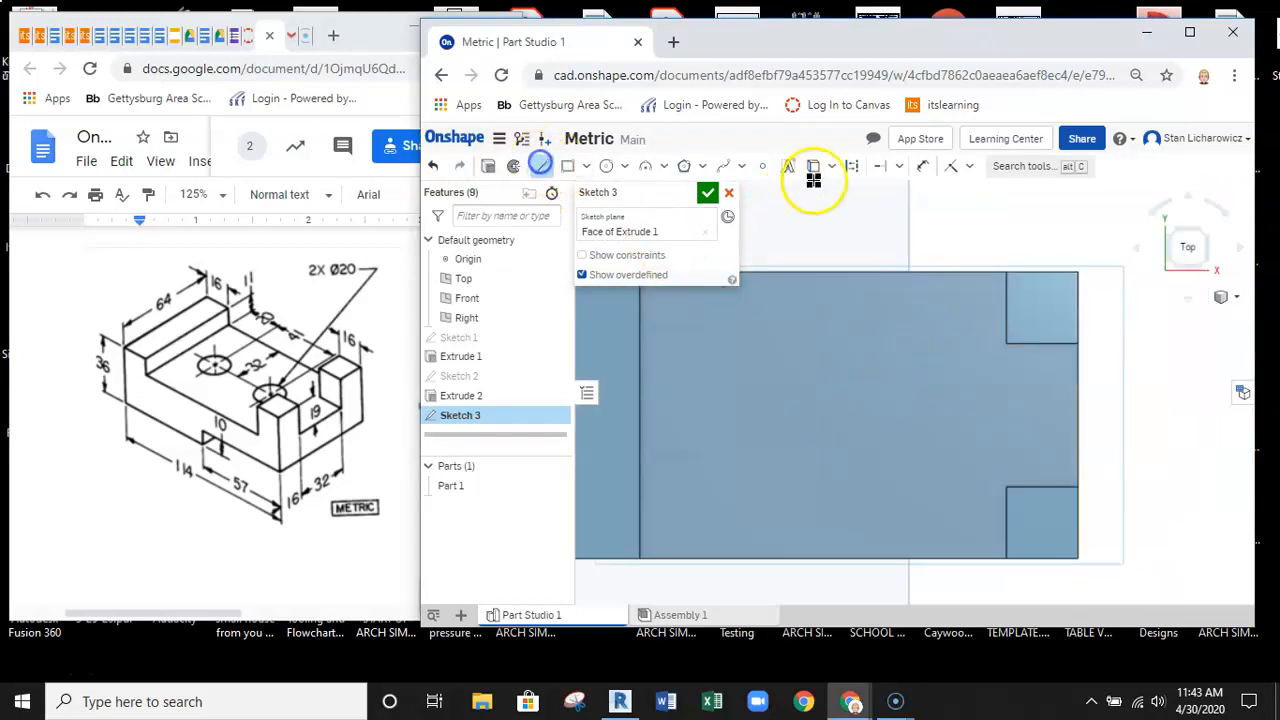
click(640, 415)
click(1072, 418)
key(Escape)
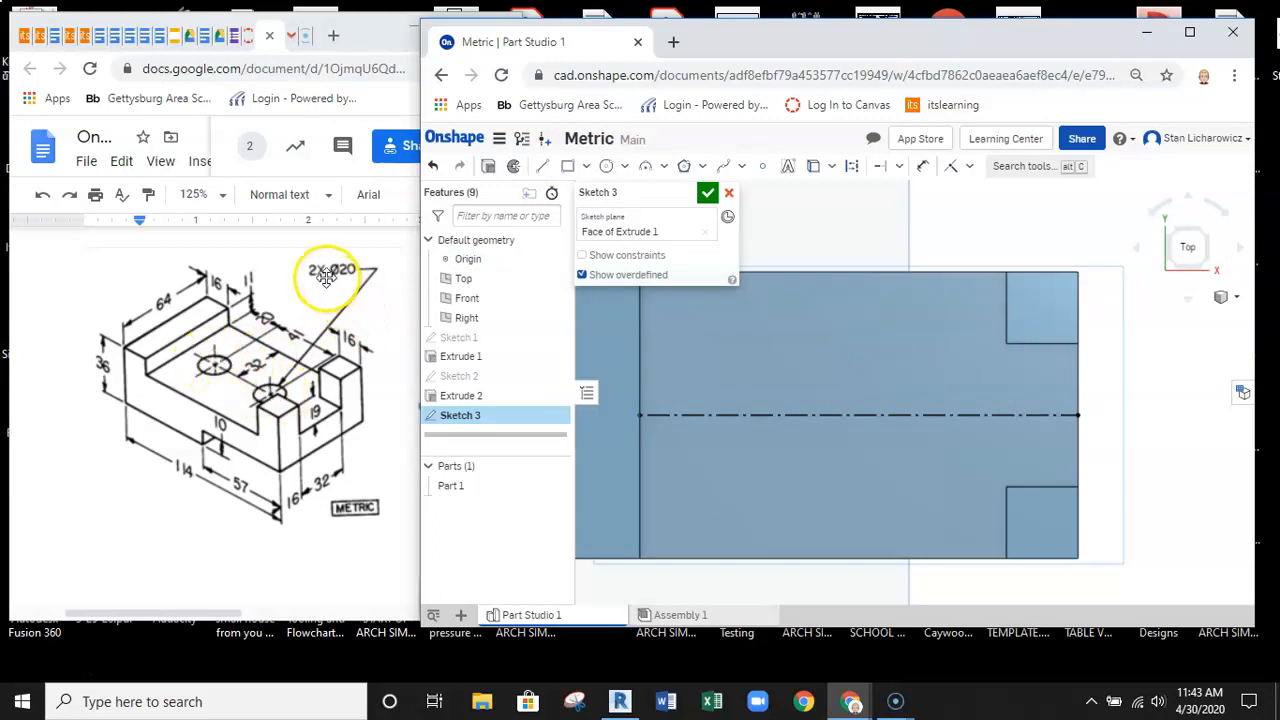
Step: Draw two center-point circles about 26 mm in diameter, side by side on the horizontal construction line
click(624, 166)
click(634, 196)
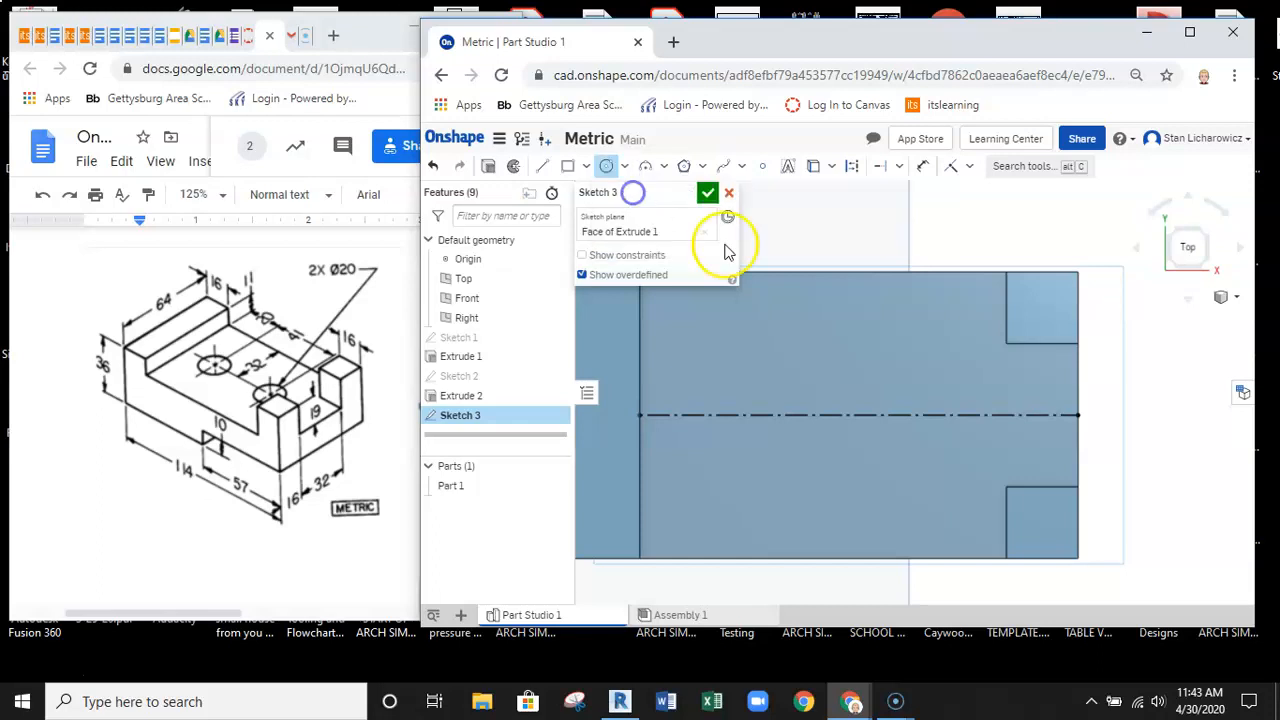
click(744, 416)
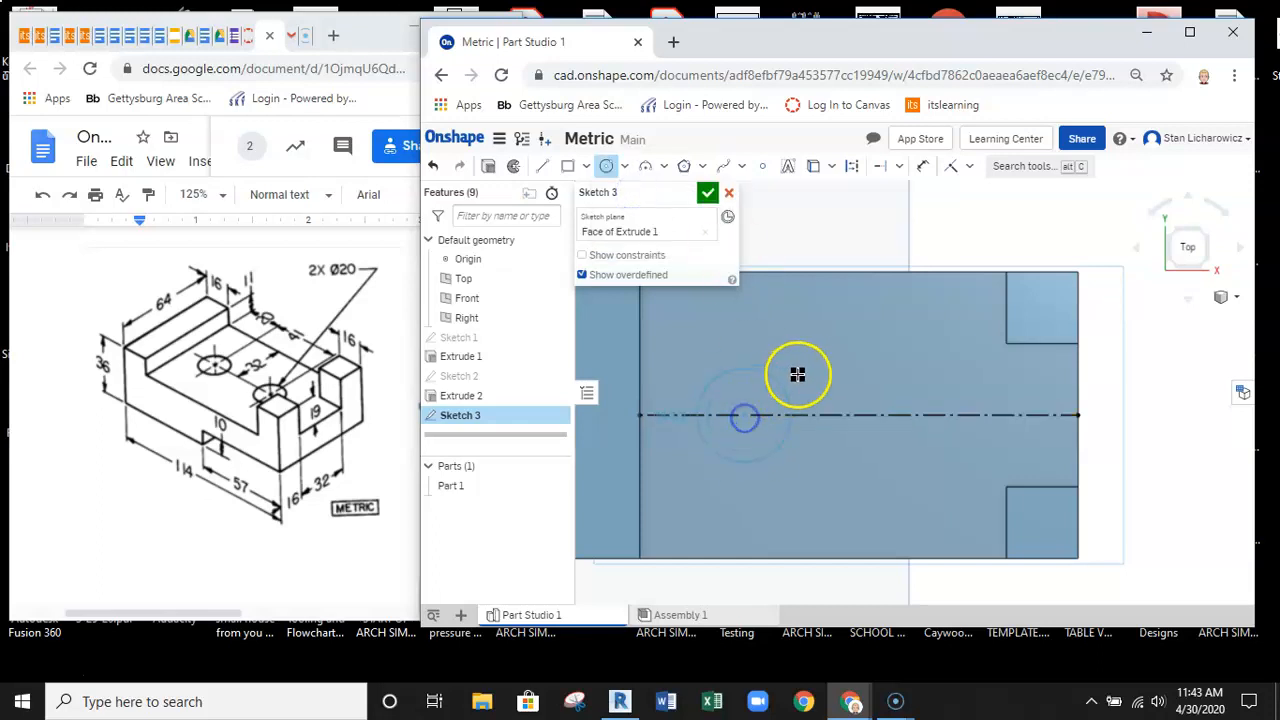
click(780, 372)
click(911, 416)
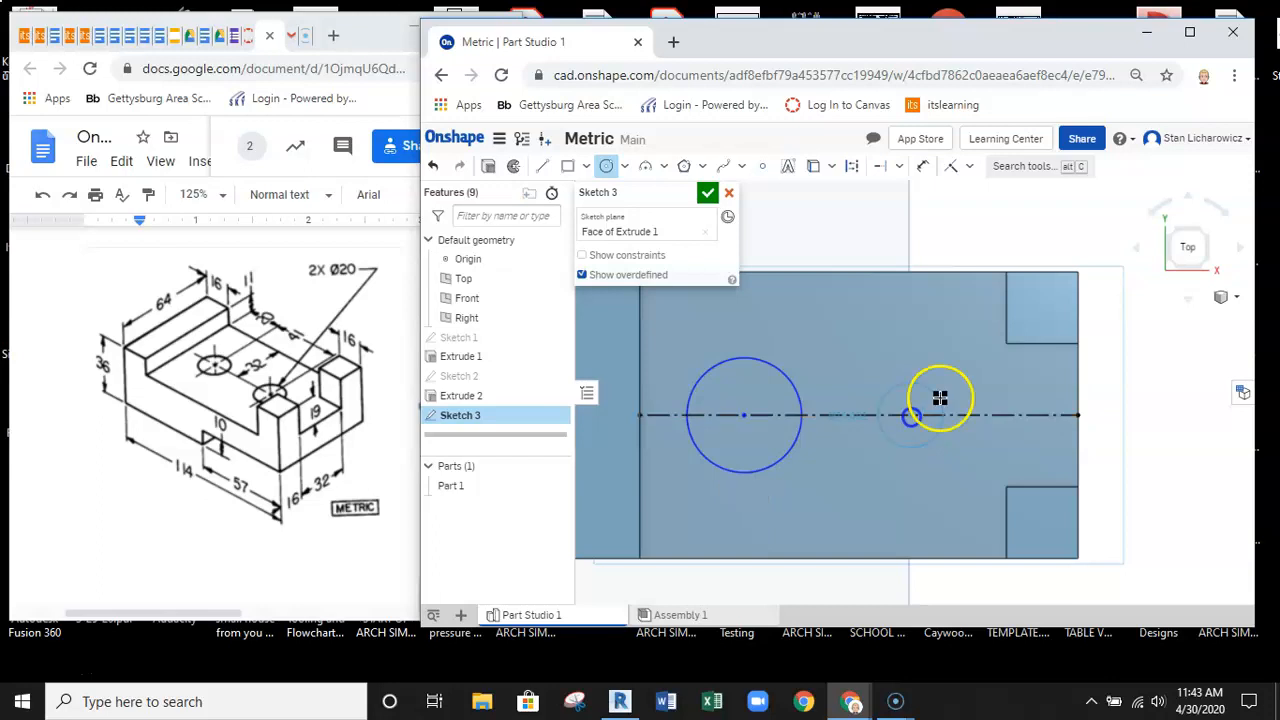
click(954, 374)
Step: Dimension both circles to a diameter of 20 mm
click(923, 166)
click(815, 224)
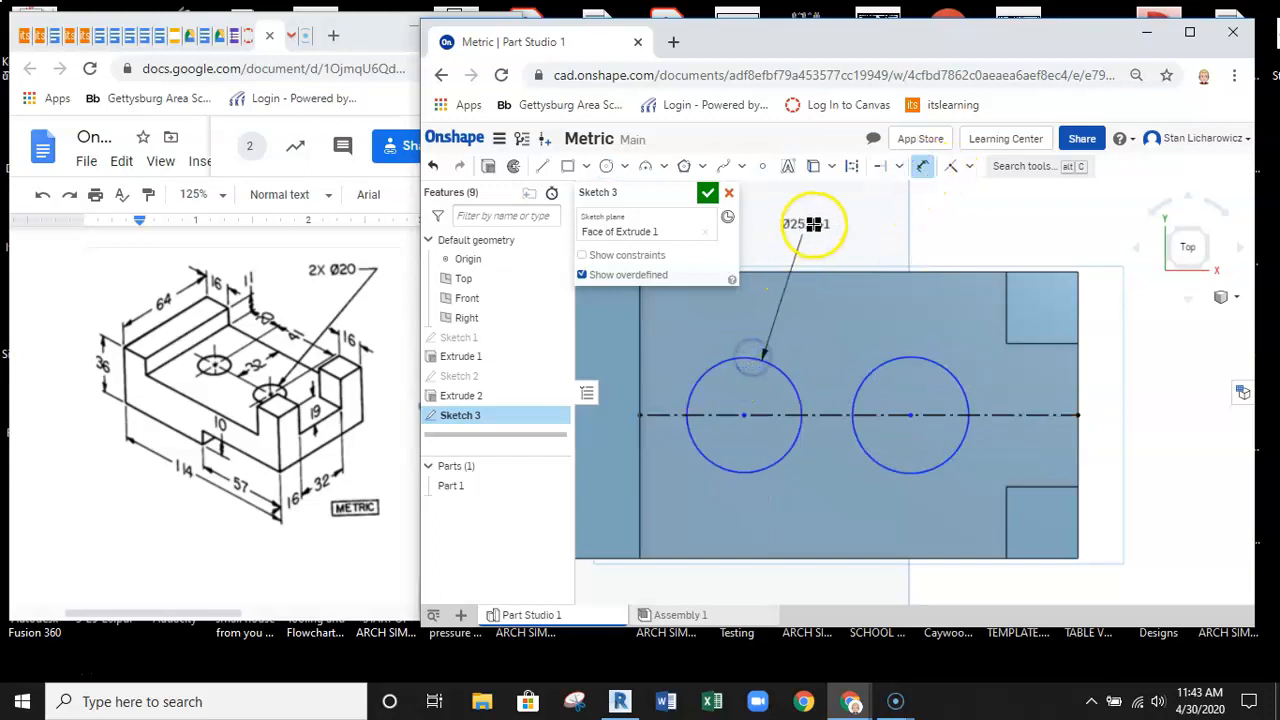
key(Return)
click(892, 364)
click(918, 205)
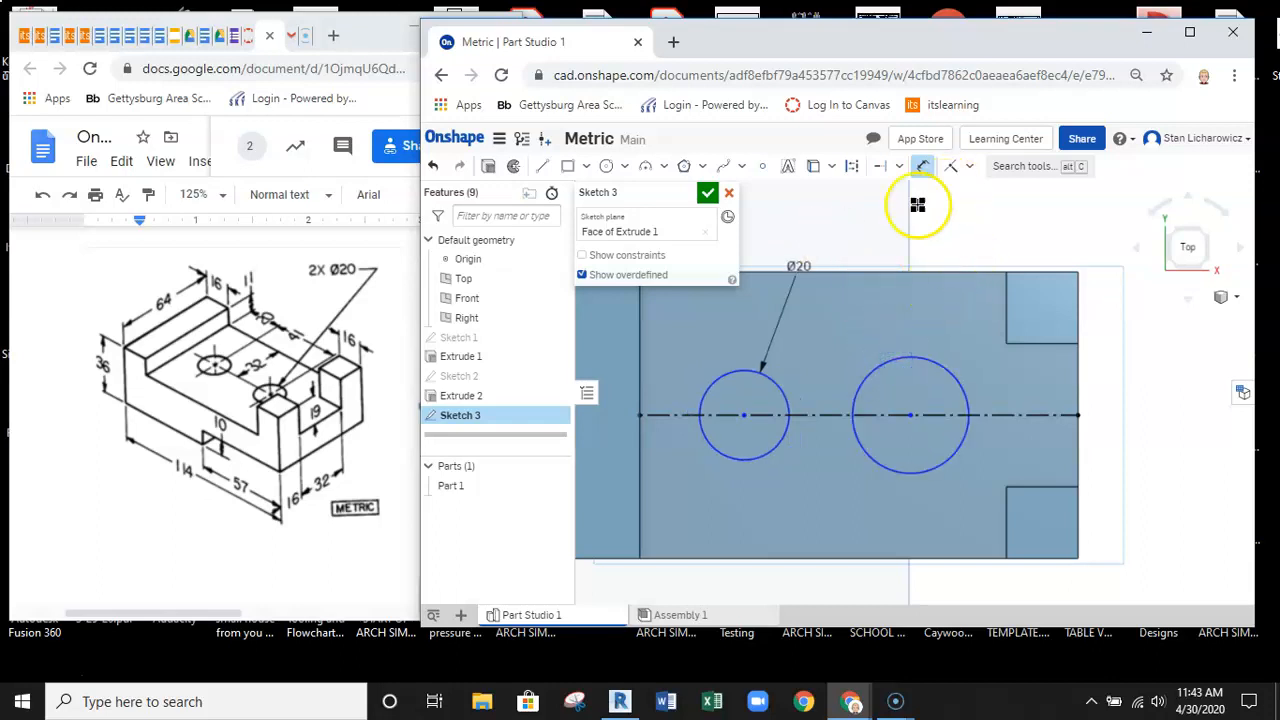
click(969, 237)
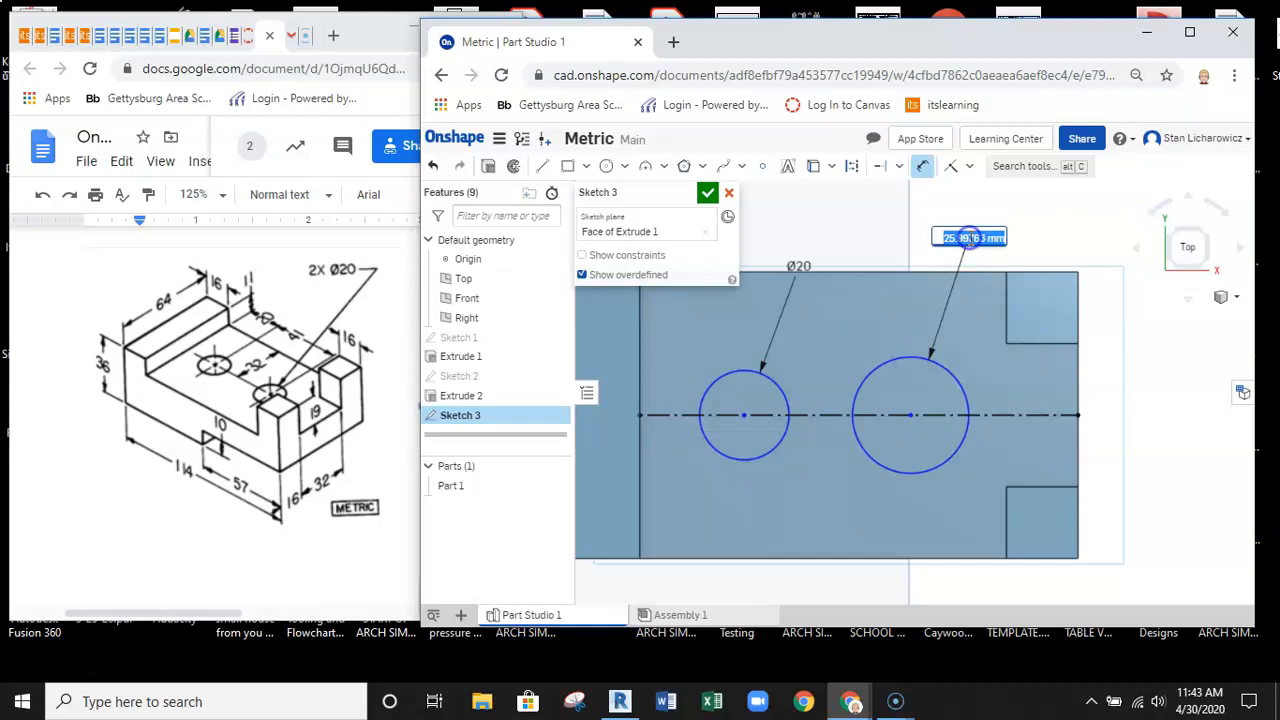
text(20)
key(Return)
click(901, 335)
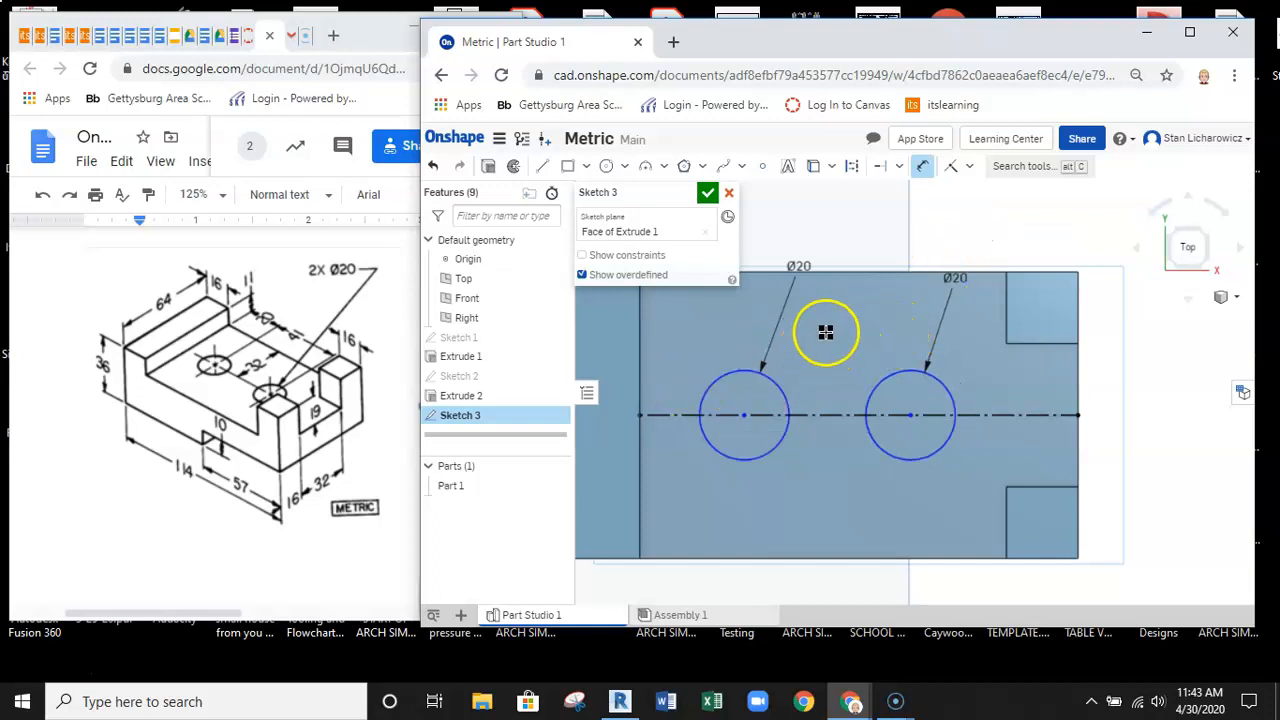
Step: Try making the left circle's center coincident with the raised left step's inner edge, and undo the constraint
scroll(880, 234, up, 3)
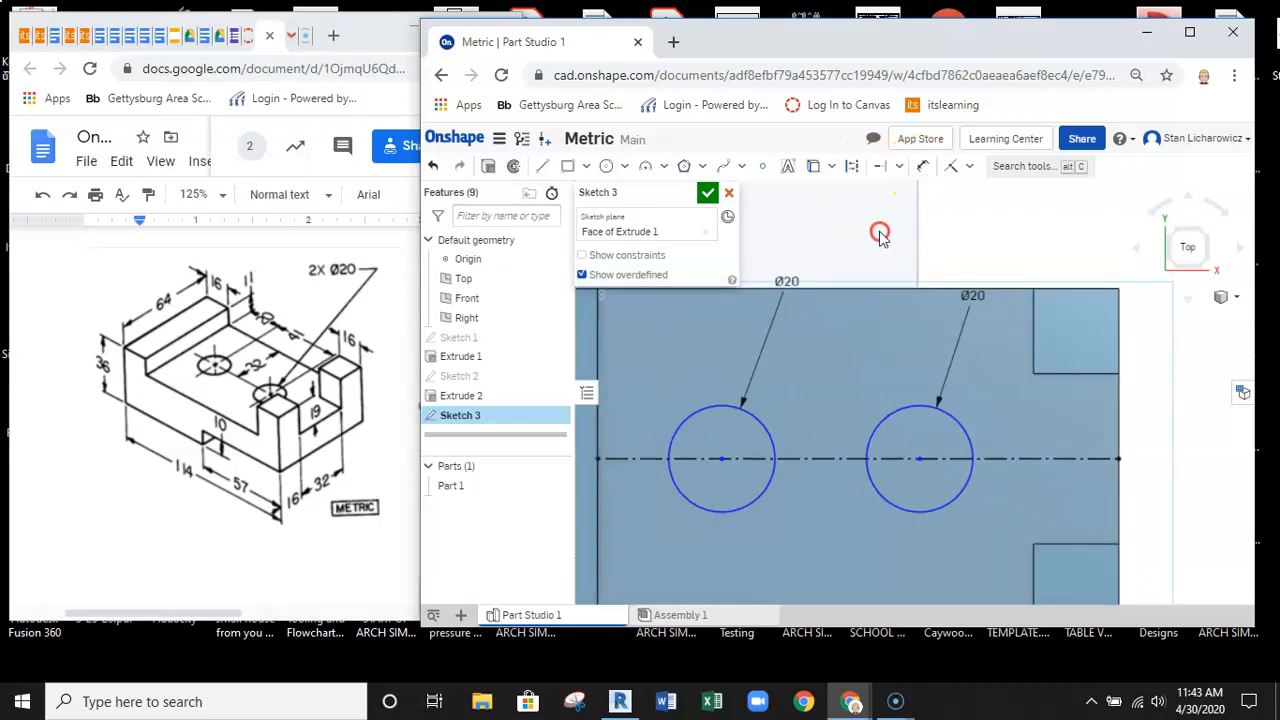
right_drag(880, 234, 965, 255)
click(688, 400)
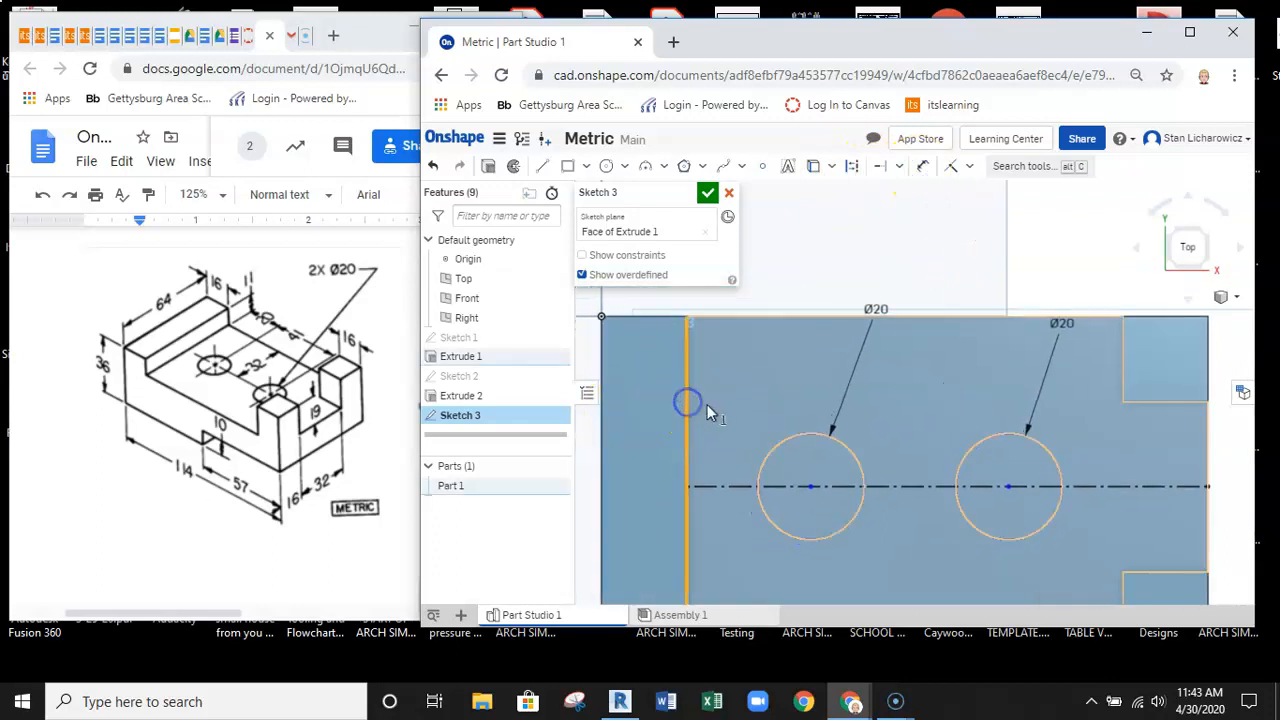
click(812, 487)
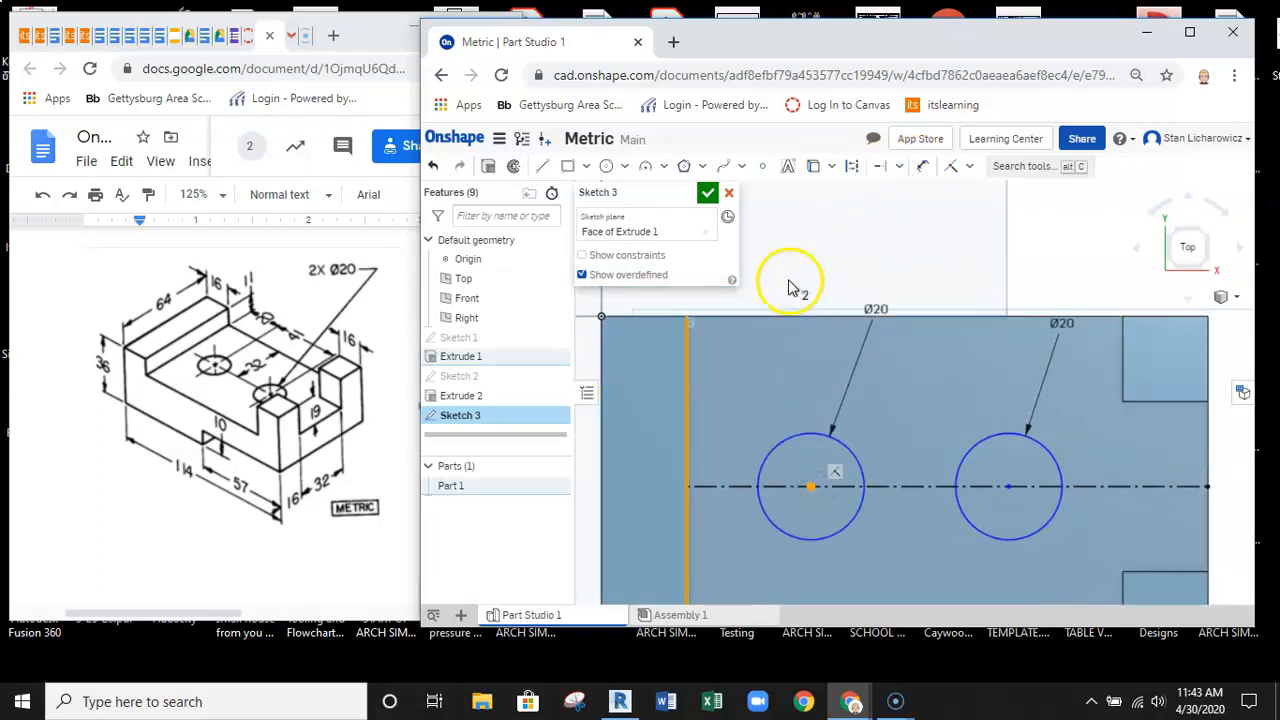
right_drag(791, 286, 810, 291)
click(951, 166)
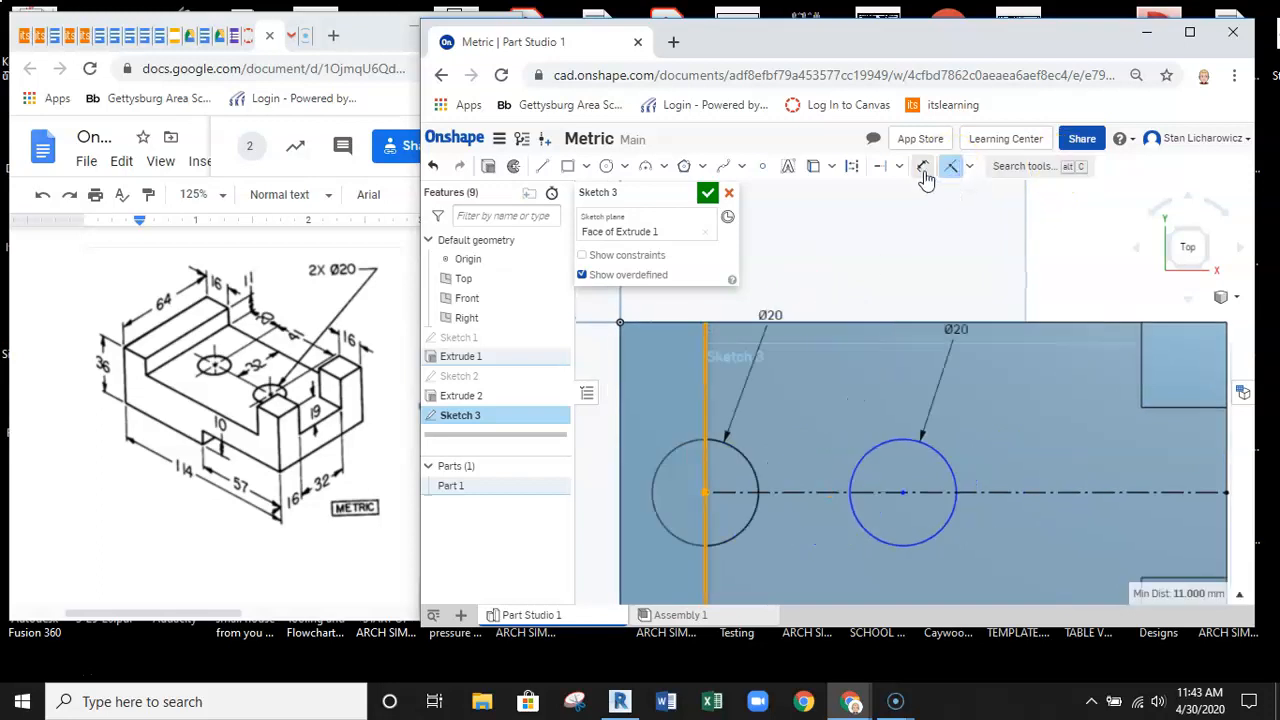
click(924, 170)
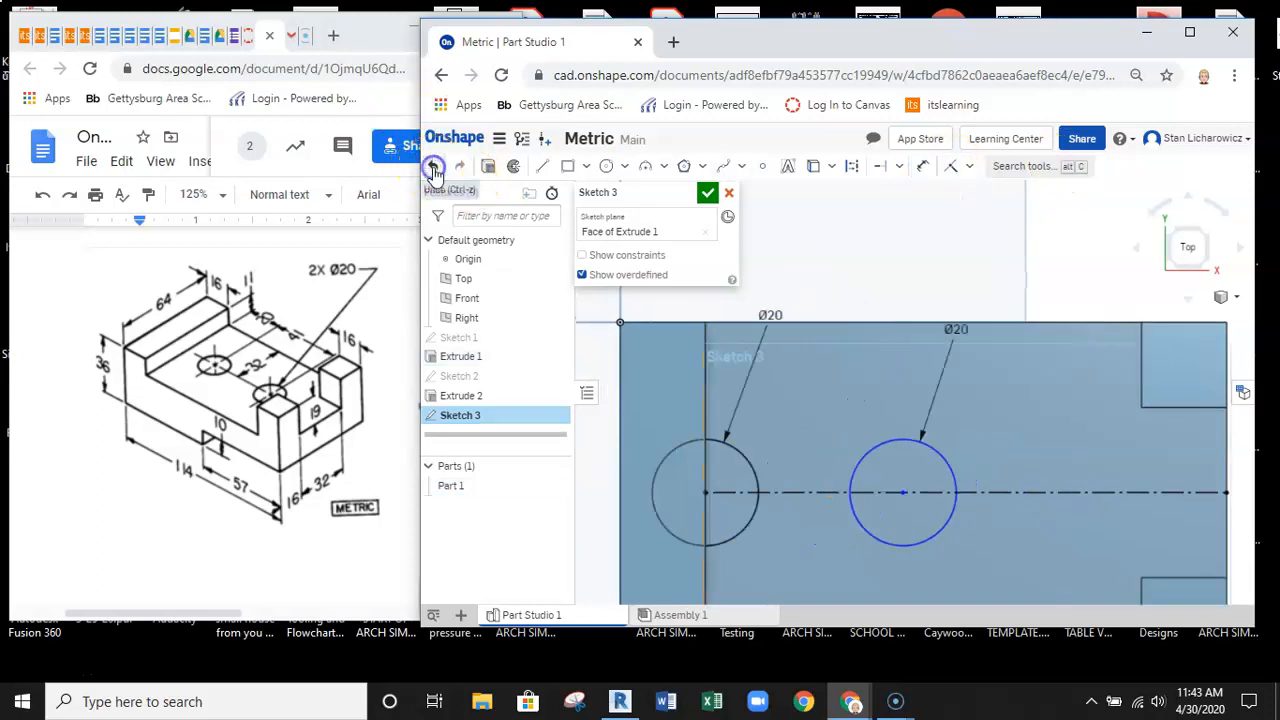
click(433, 168)
Step: Dimension the left circle's center 20 mm from the inner edge of the raised left step
click(923, 170)
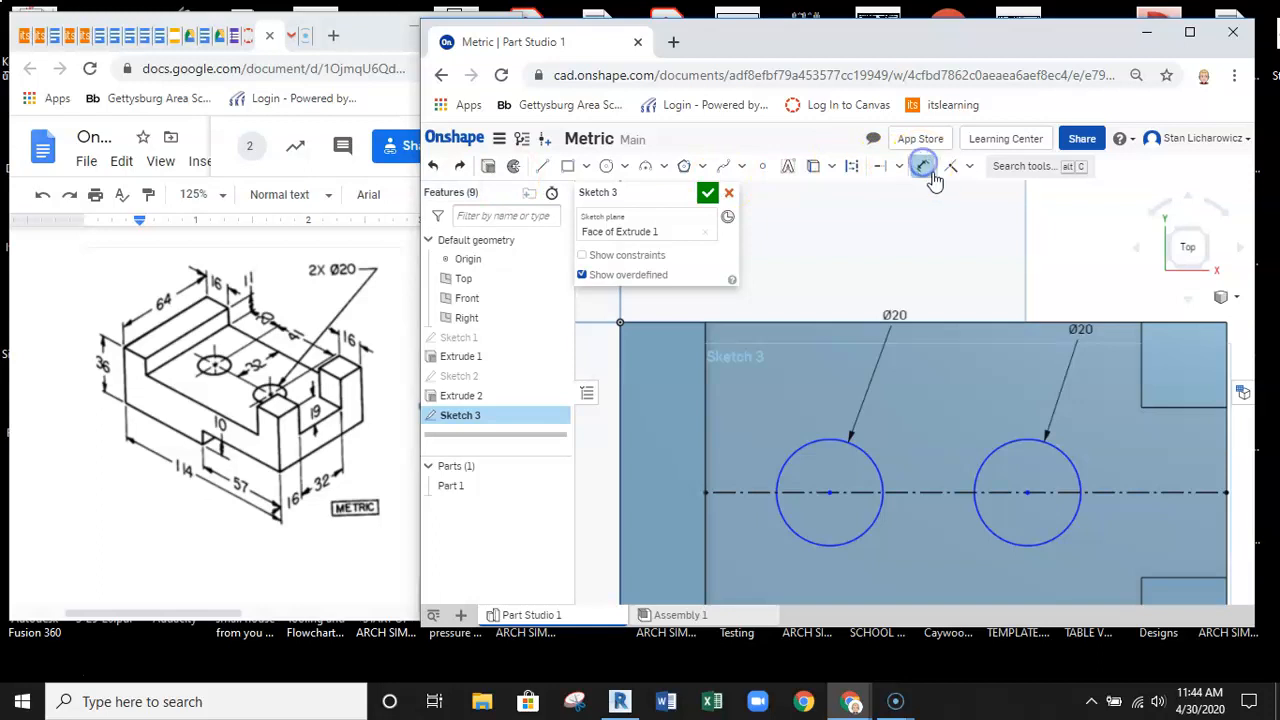
click(704, 436)
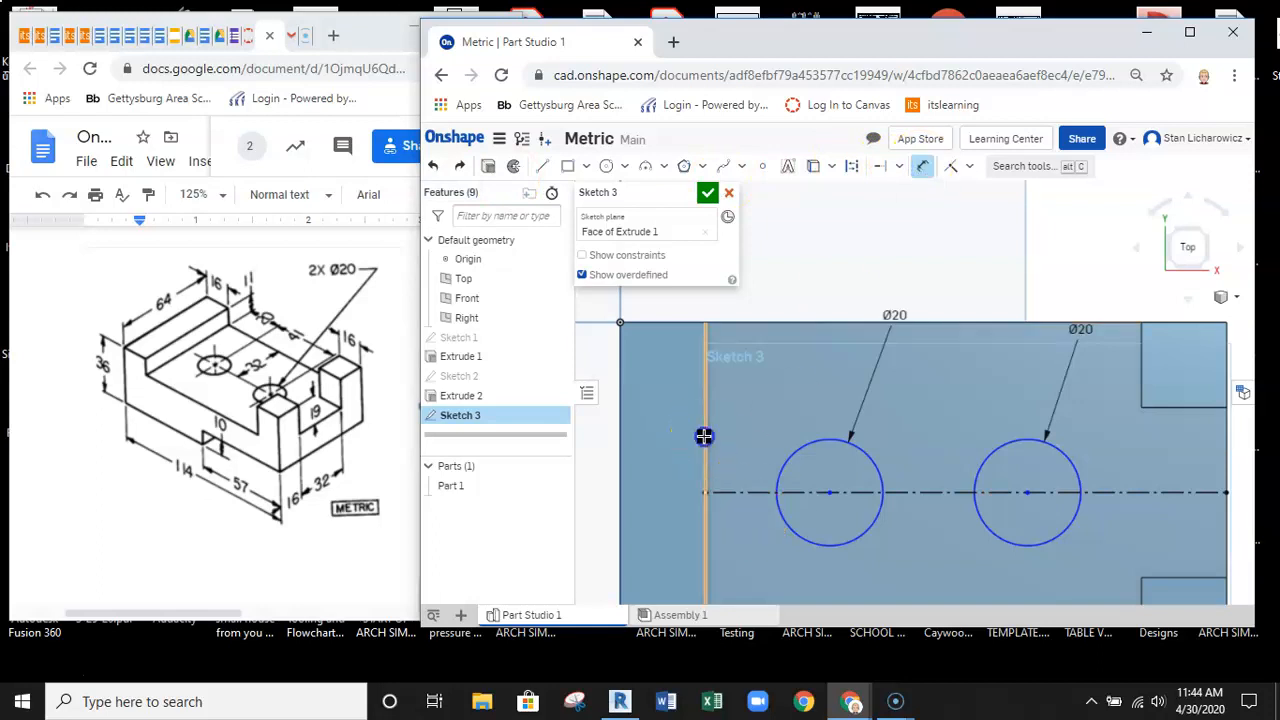
click(830, 493)
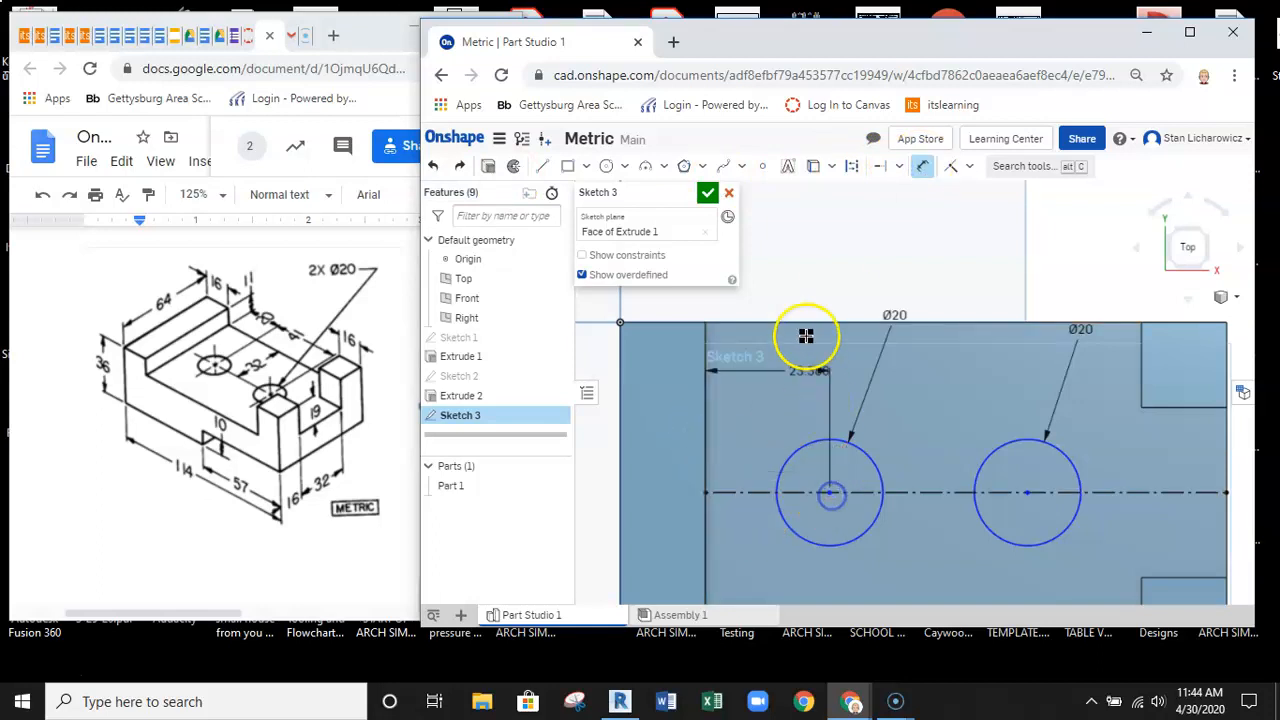
click(806, 283)
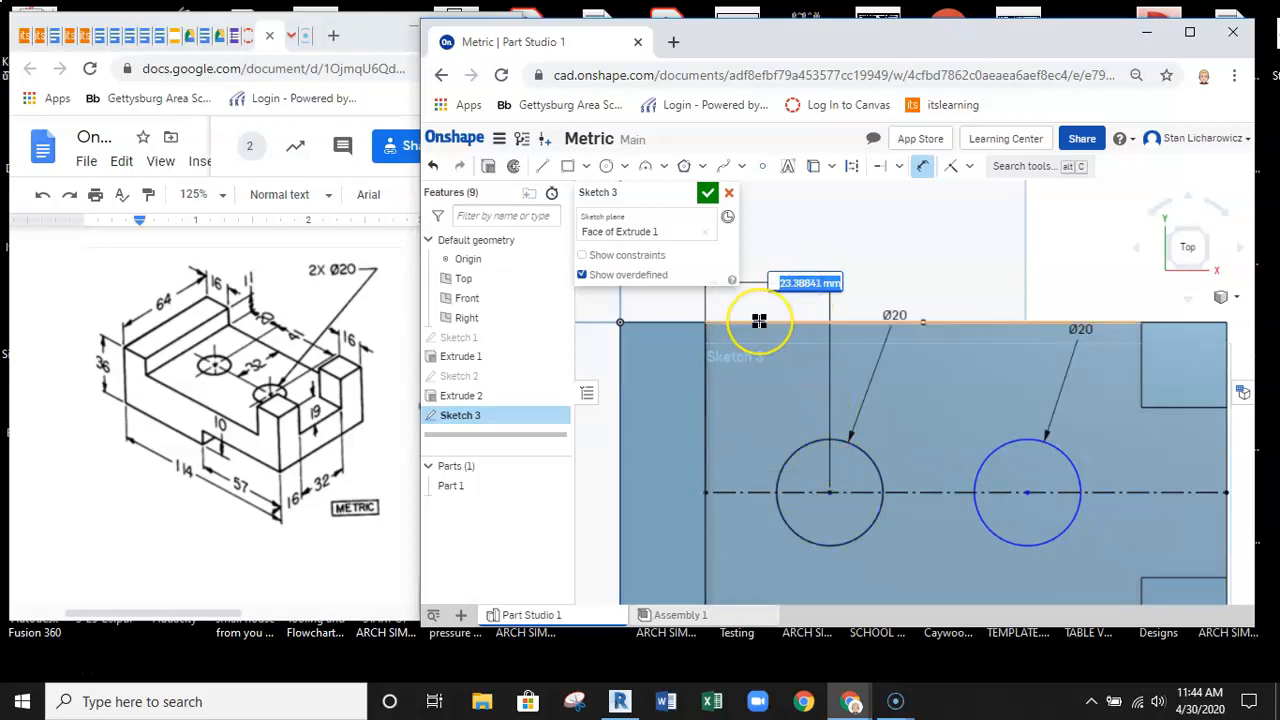
text(20)
key(Return)
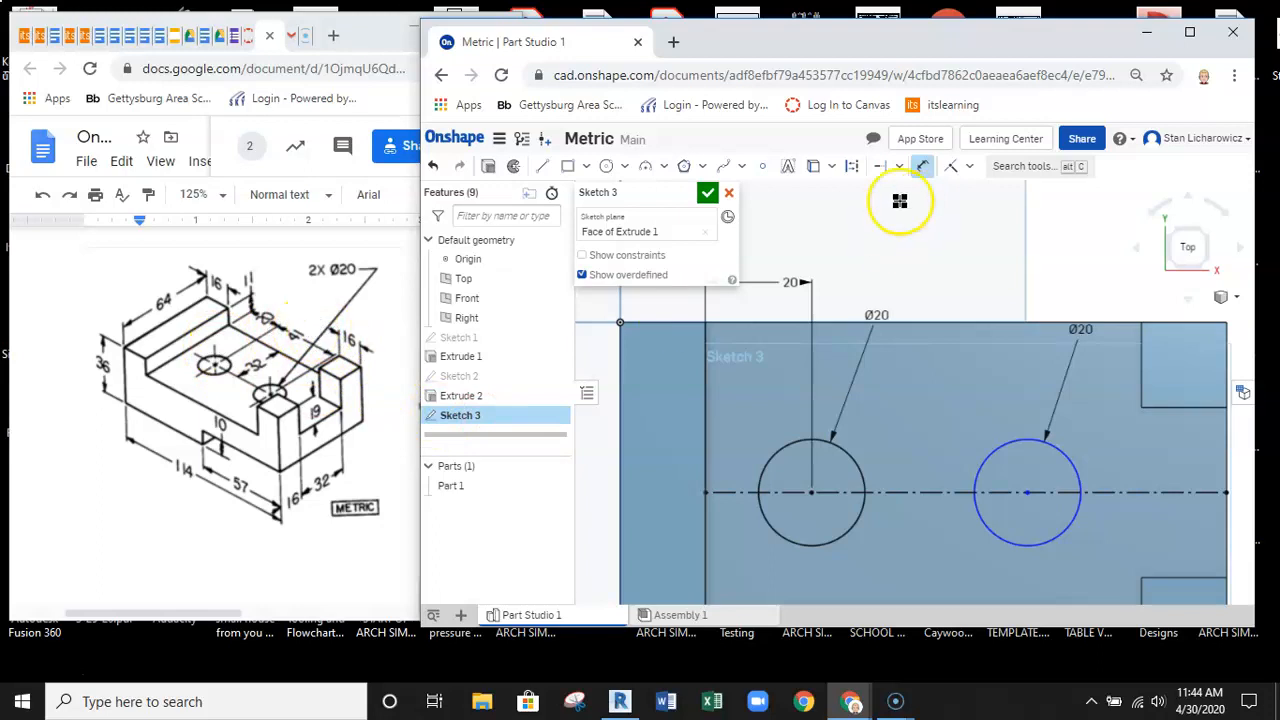
Step: Dimension the spacing between the two circle centers to 41 mm and finish the sketch
click(924, 170)
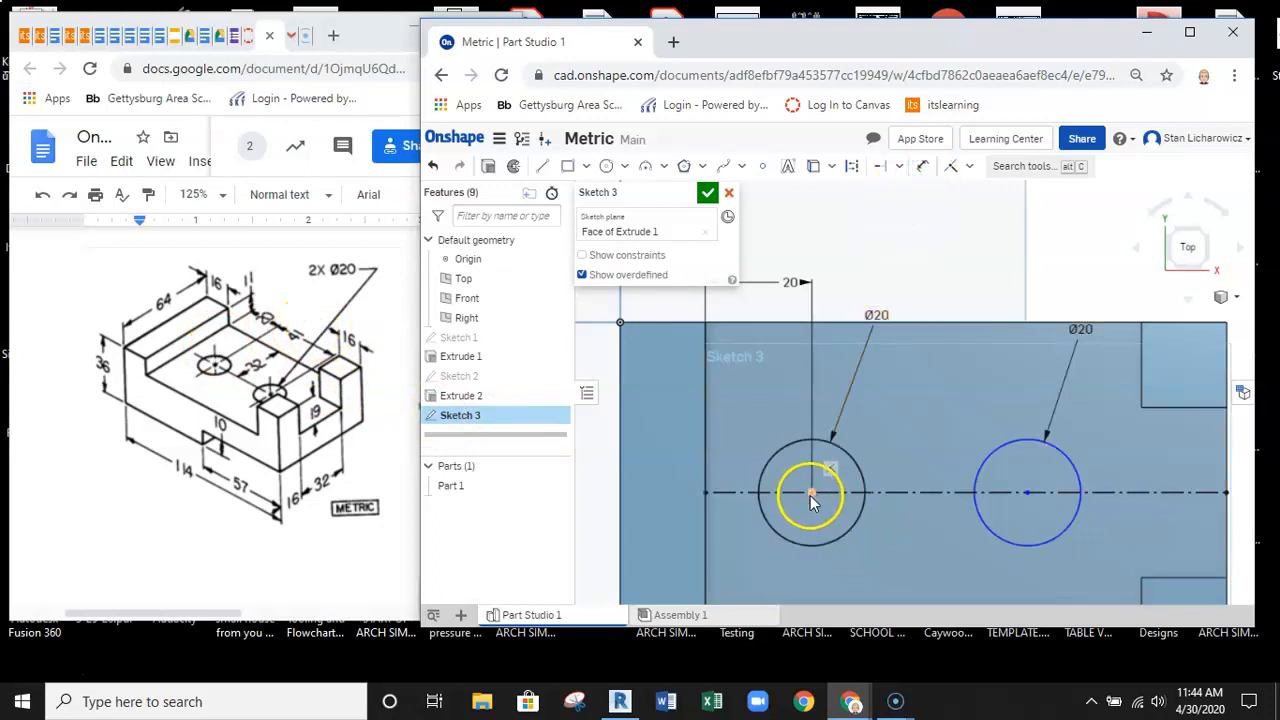
click(1027, 491)
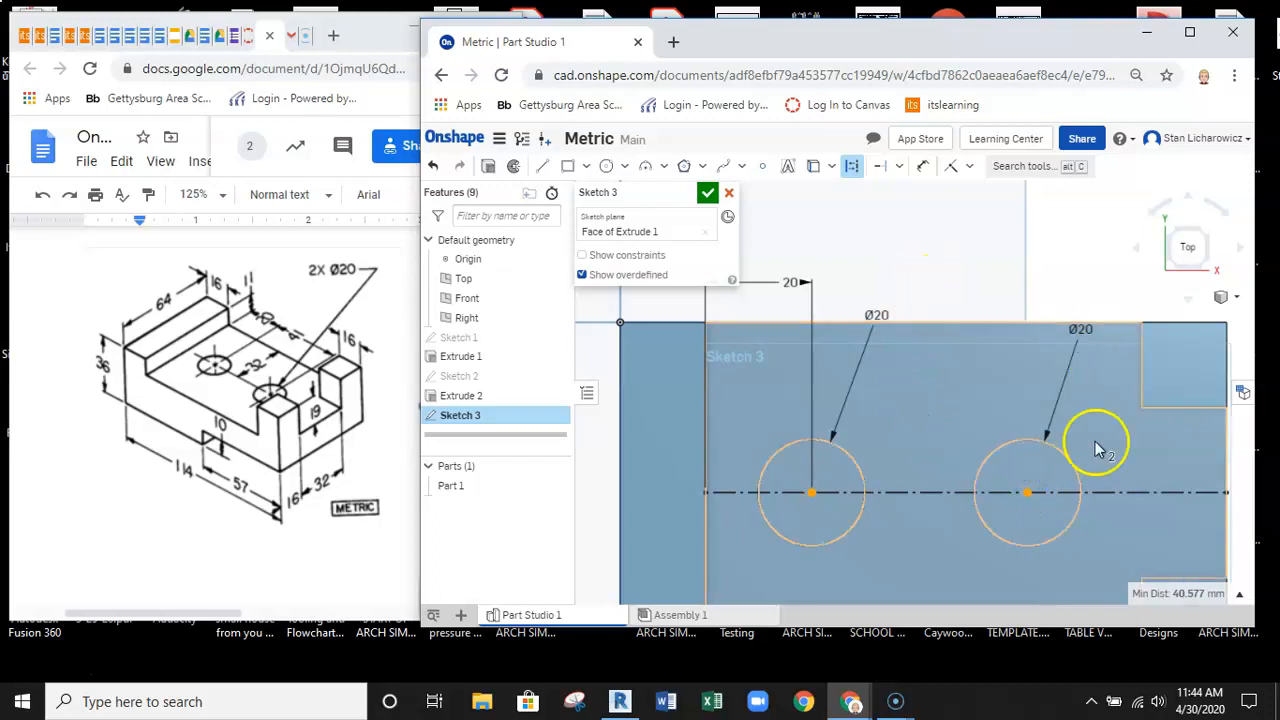
click(923, 166)
click(817, 494)
click(925, 280)
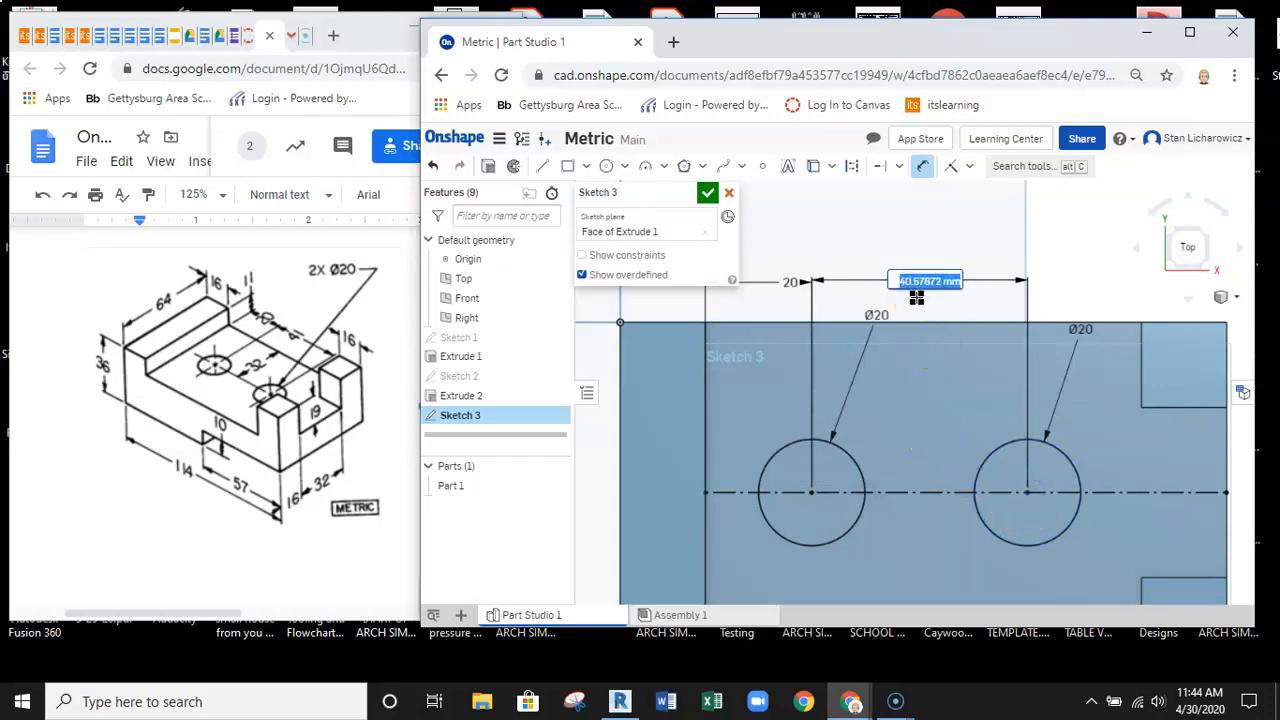
text(41)
key(Return)
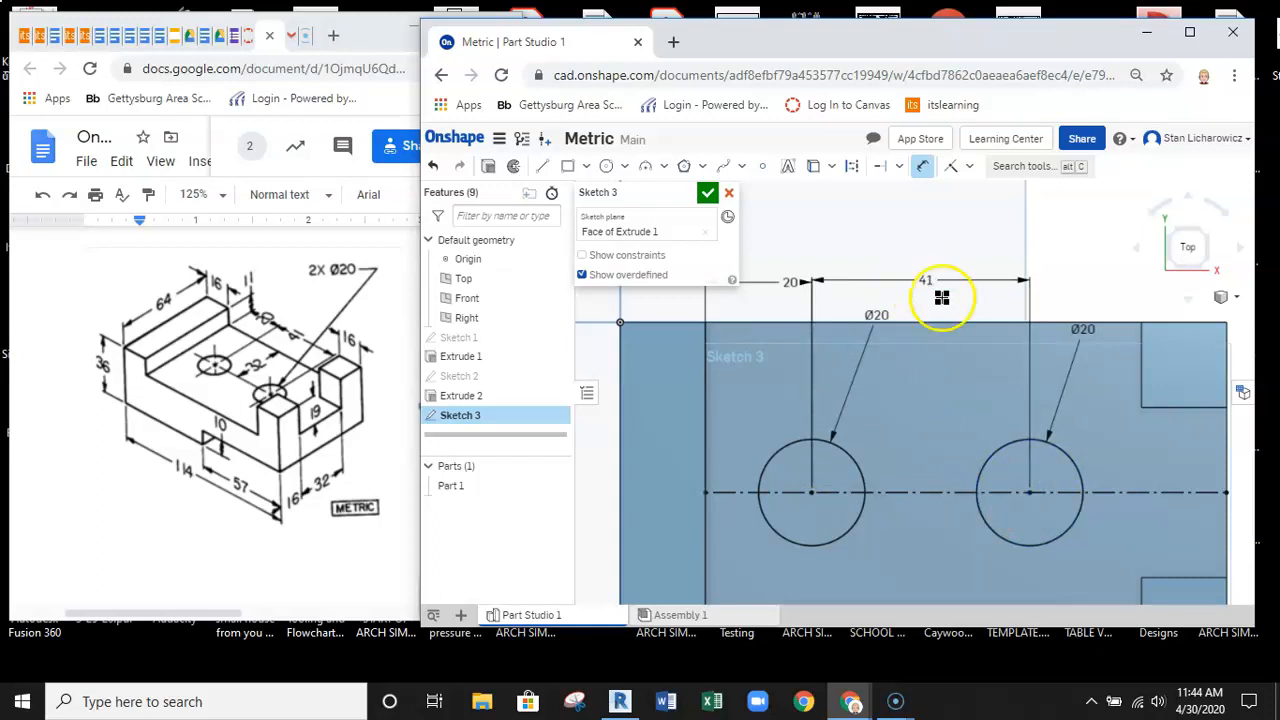
scroll(1012, 460, down, 5)
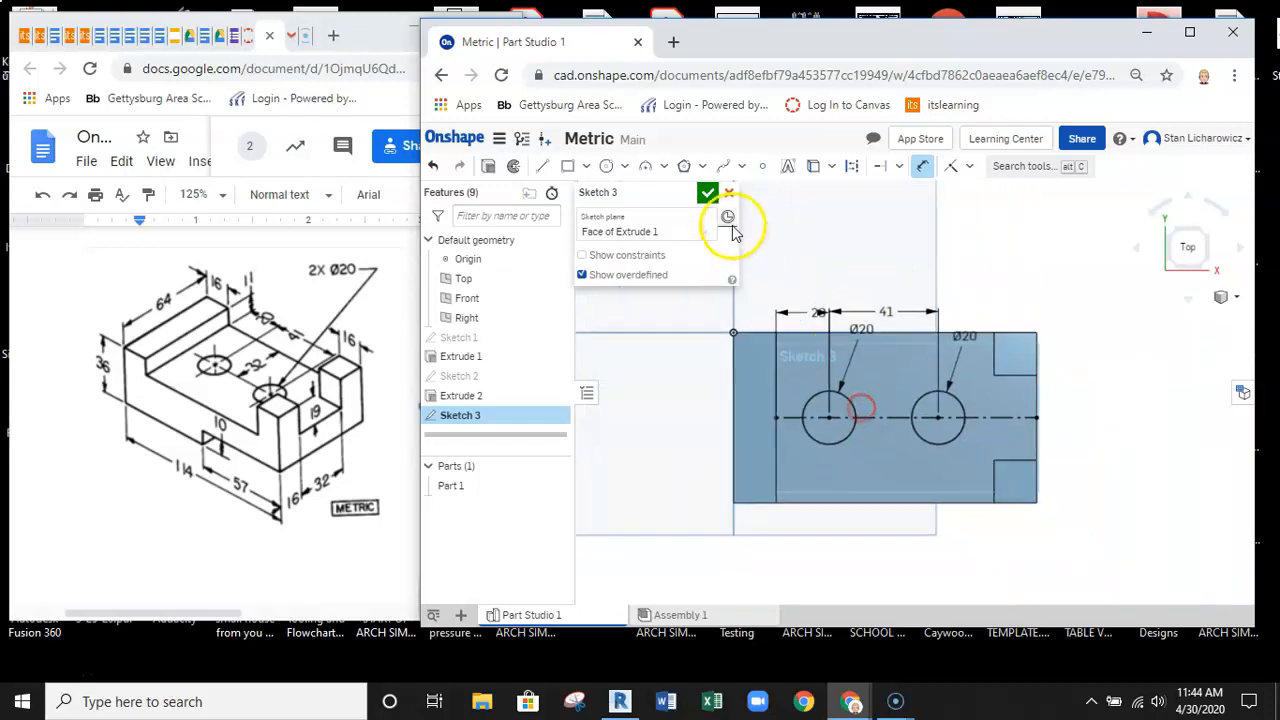
click(707, 192)
Step: Cut both circles down through the block's floor with a 25 mm blind Remove extrude
right_drag(890, 548, 948, 426)
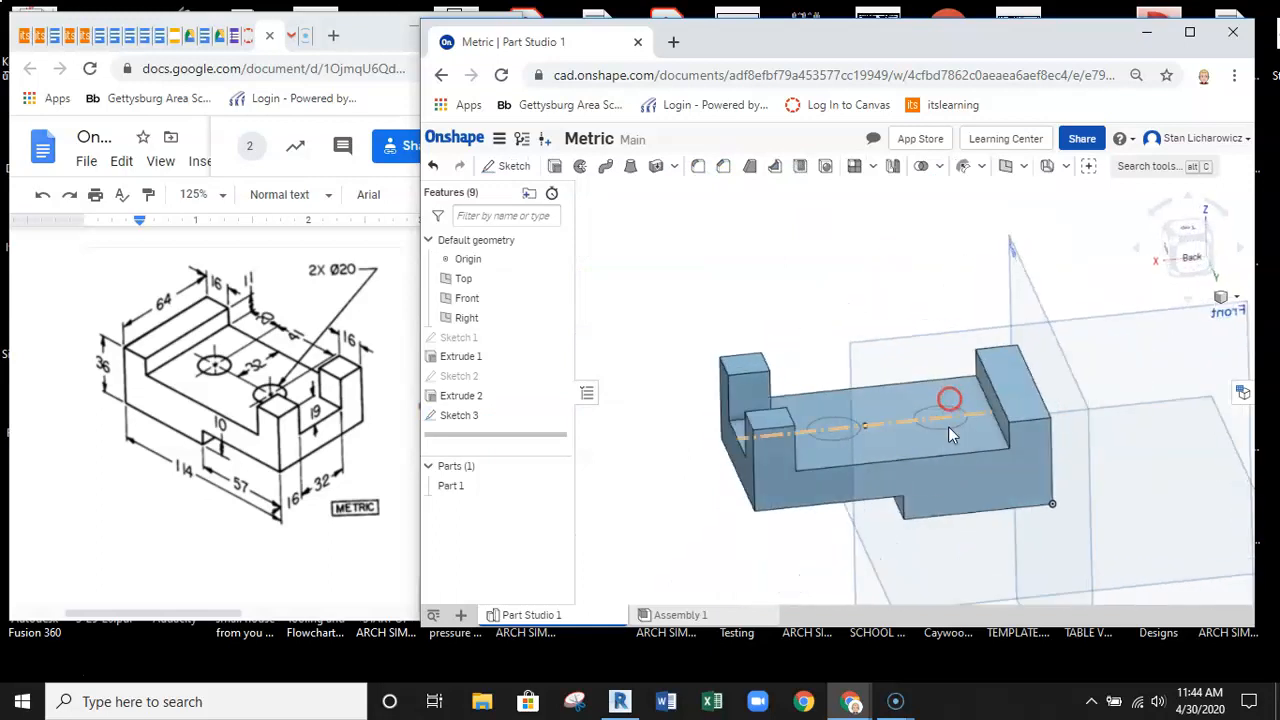
click(558, 167)
click(842, 430)
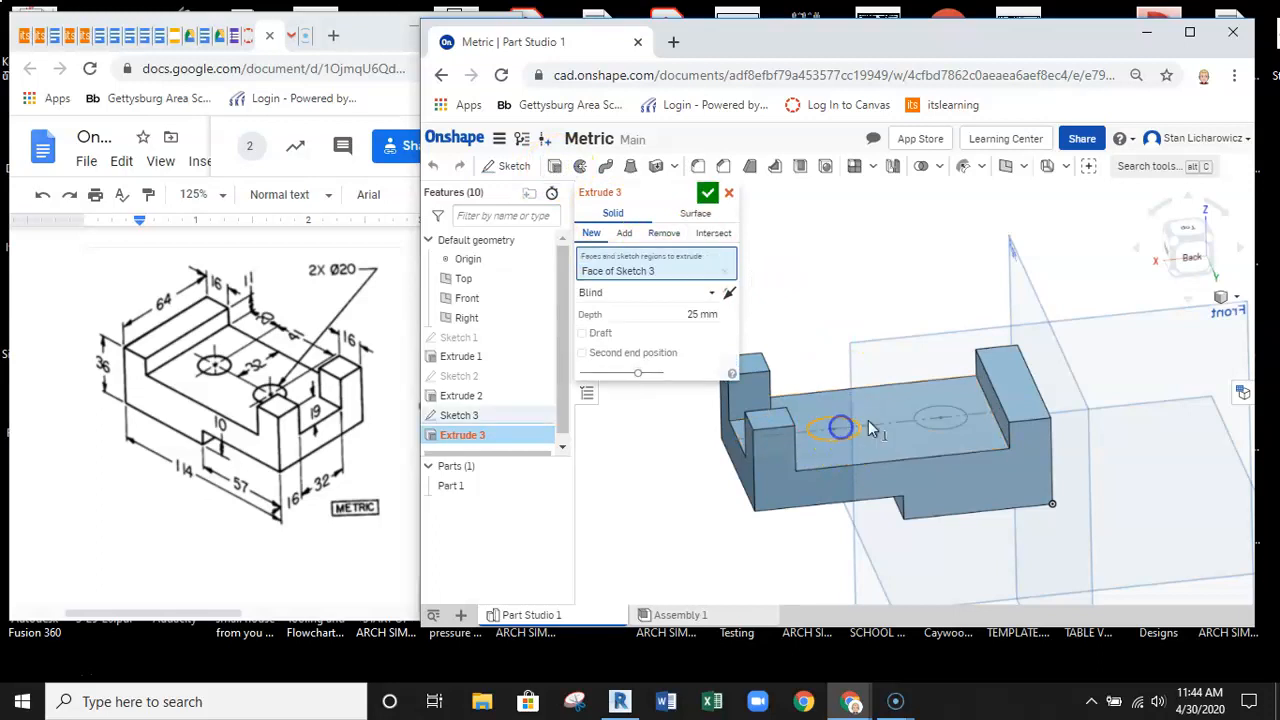
click(940, 415)
click(645, 268)
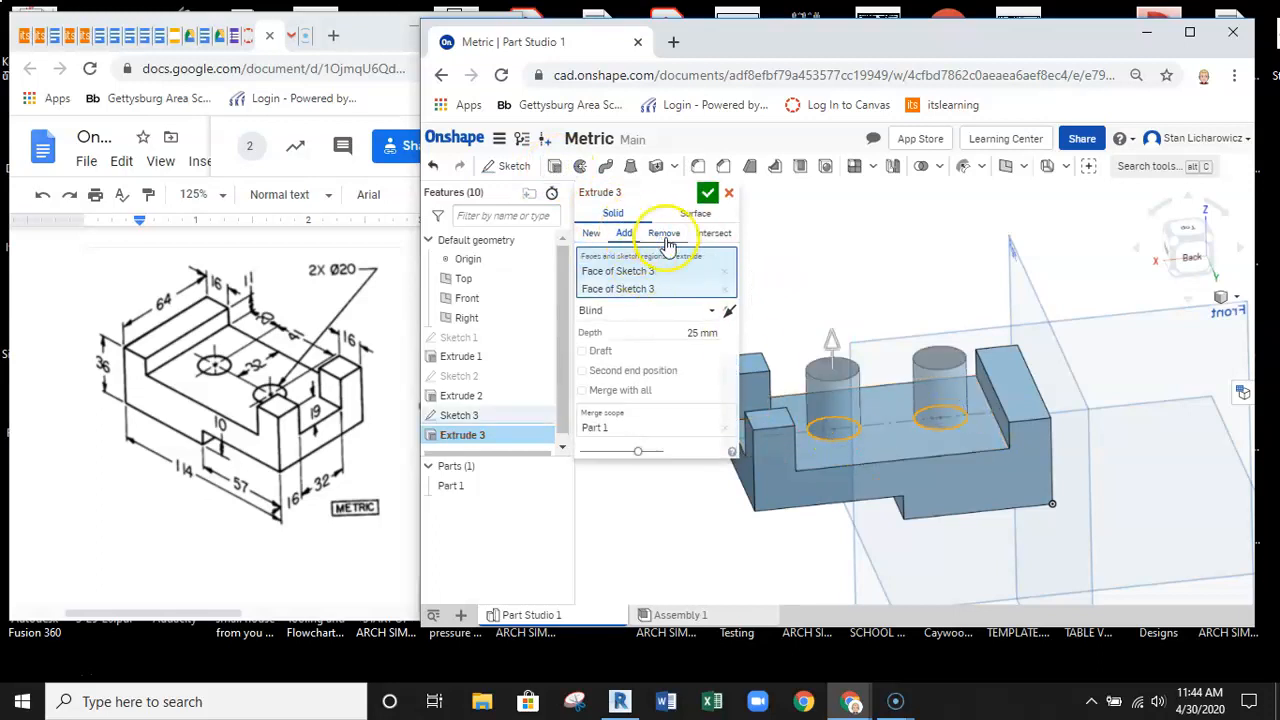
click(665, 236)
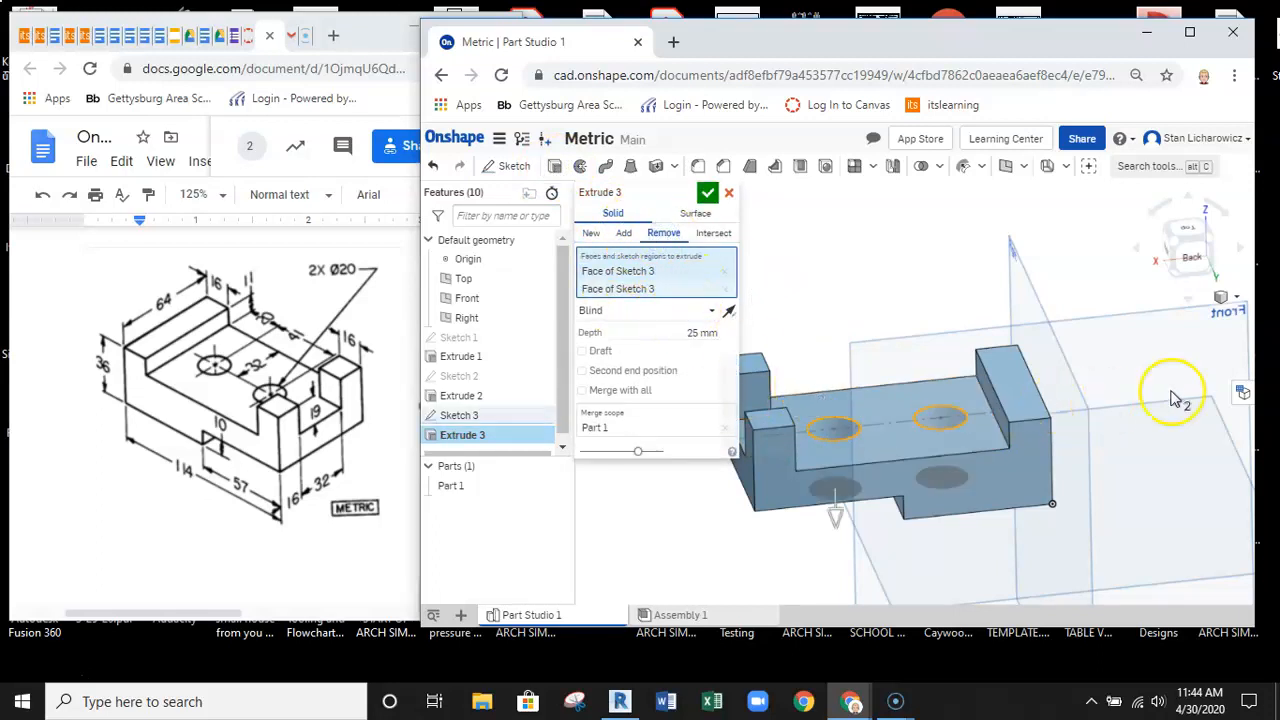
right_drag(1148, 418, 1208, 377)
click(708, 192)
middle_drag(930, 362, 931, 332)
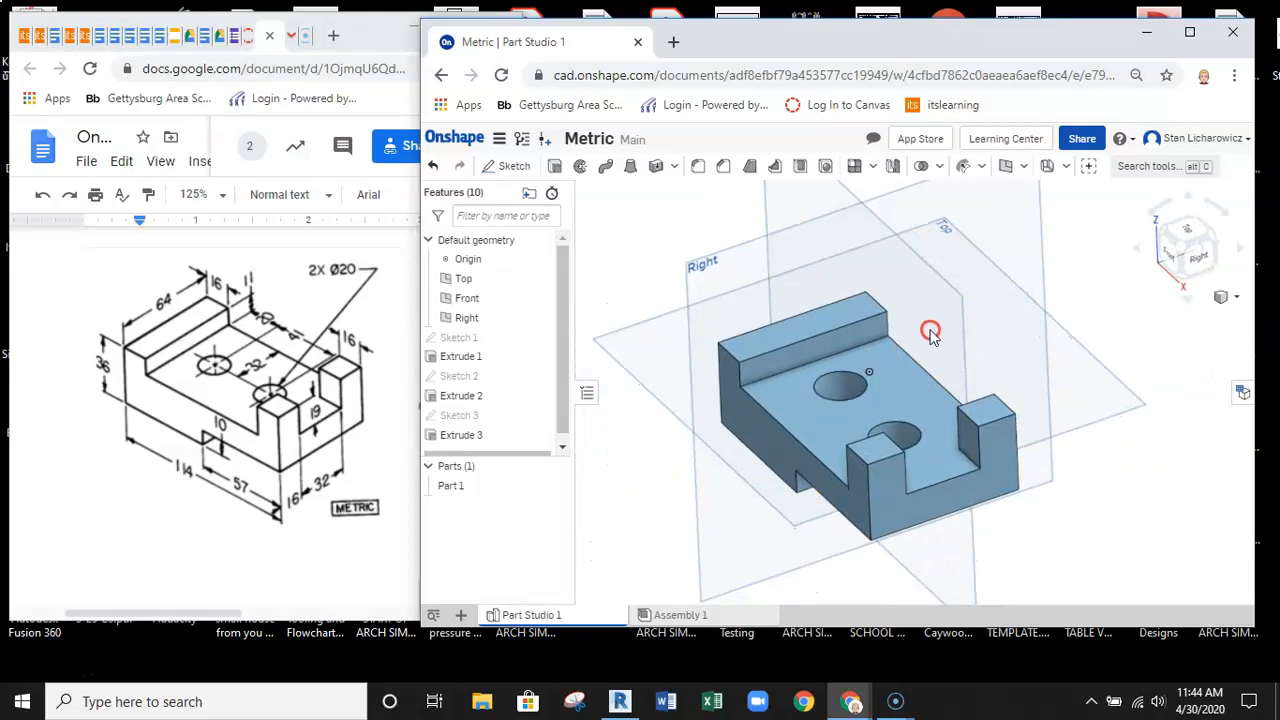